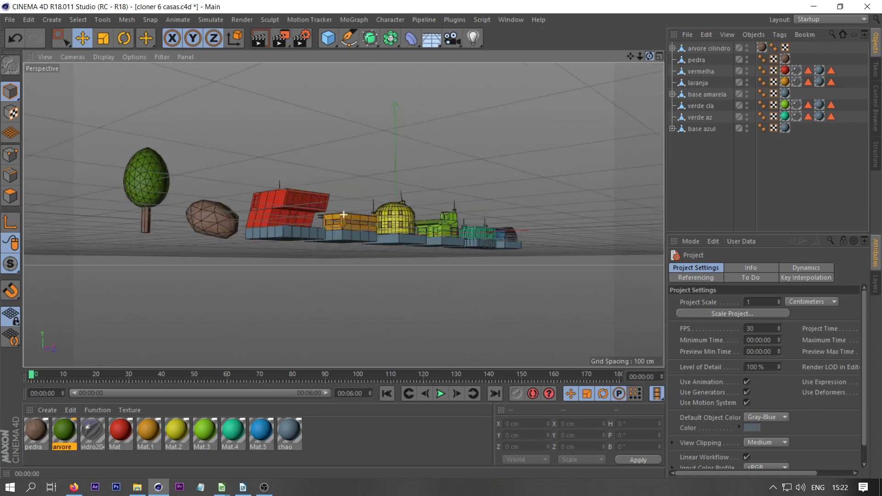
# - Orbit around the row of models and select the house objects in turn from base azul to laranja to inspect them
pyautogui.moveTo(649, 56); pyautogui.dragTo(640, 56)
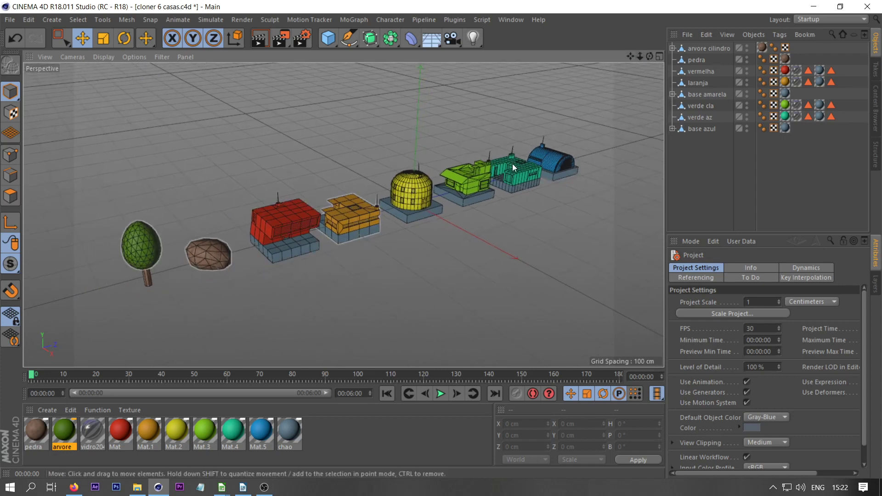
pyautogui.moveTo(649, 56); pyautogui.dragTo(649, 56)
pyautogui.click(693, 129)
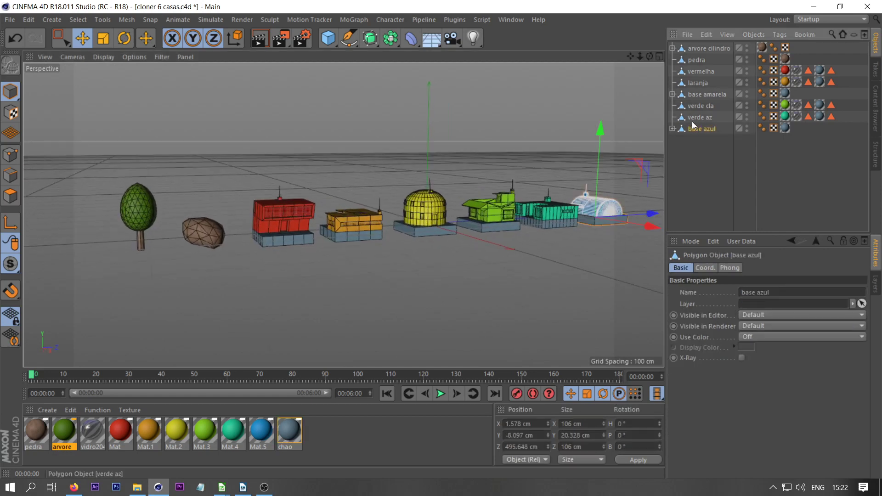
pyautogui.click(696, 112)
pyautogui.click(698, 105)
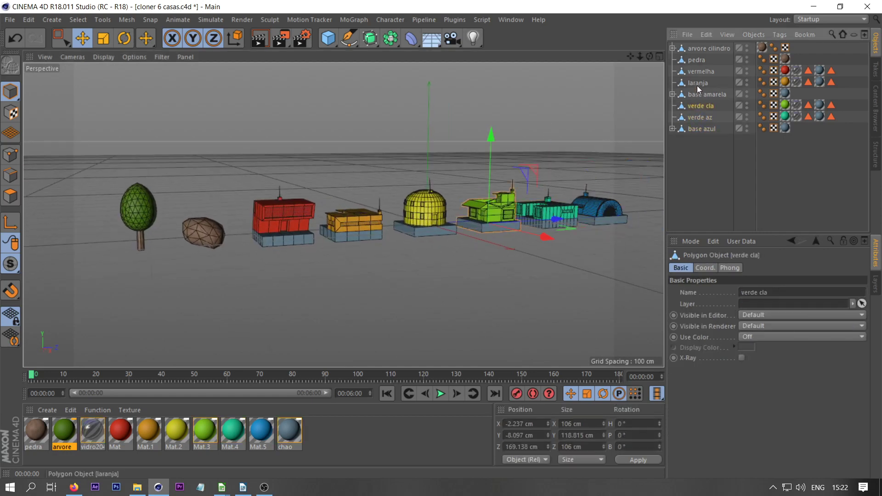
pyautogui.click(698, 93)
pyautogui.click(697, 83)
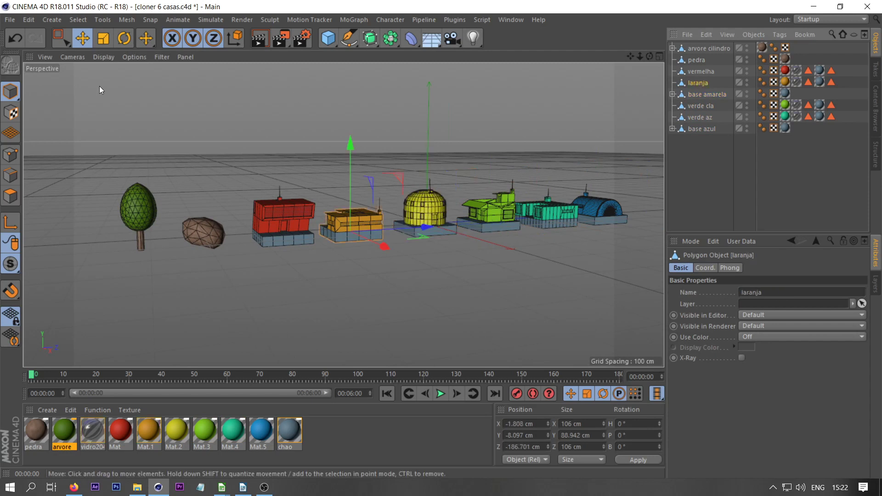
# - Switch to the Right view and check the axis position of each house from base azul to vermelha, plus the pedra rock
pyautogui.click(73, 57)
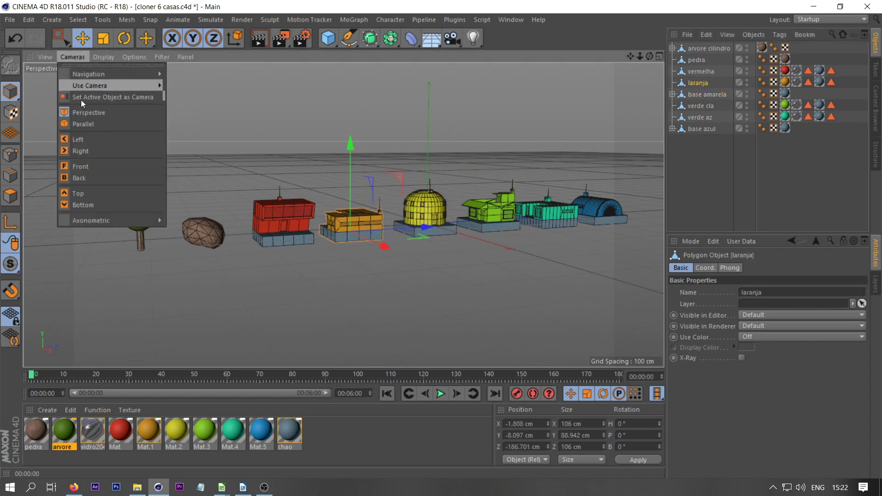
pyautogui.click(95, 150)
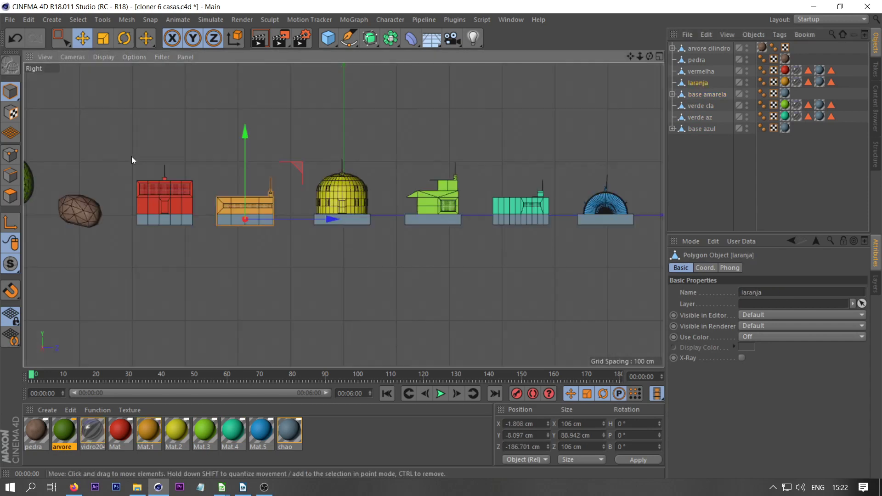
pyautogui.click(694, 128)
pyautogui.click(693, 116)
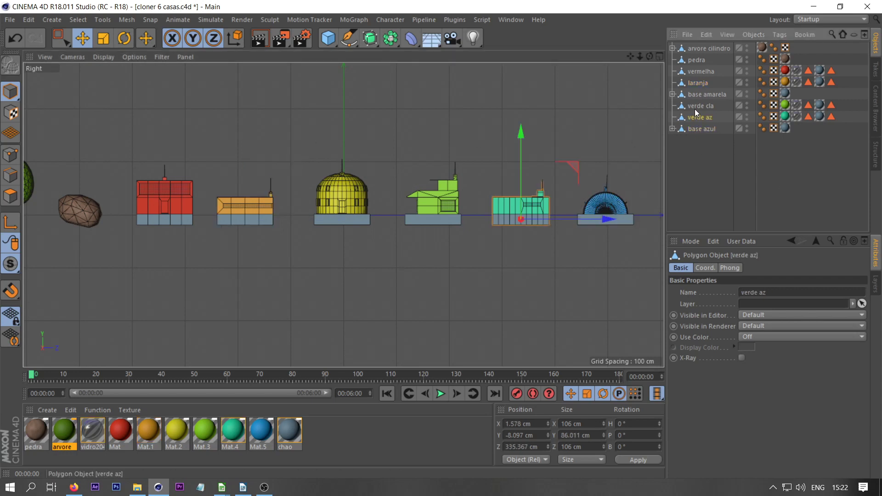
pyautogui.click(696, 104)
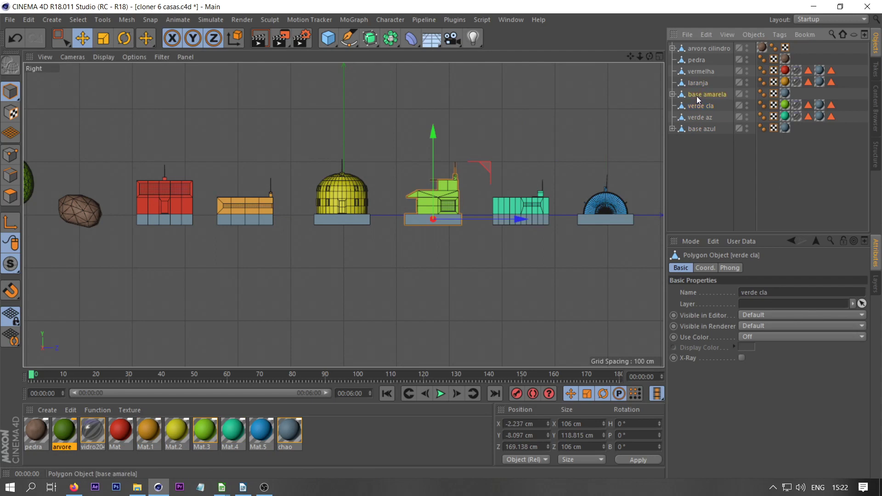
pyautogui.click(697, 84)
pyautogui.click(694, 71)
pyautogui.click(695, 60)
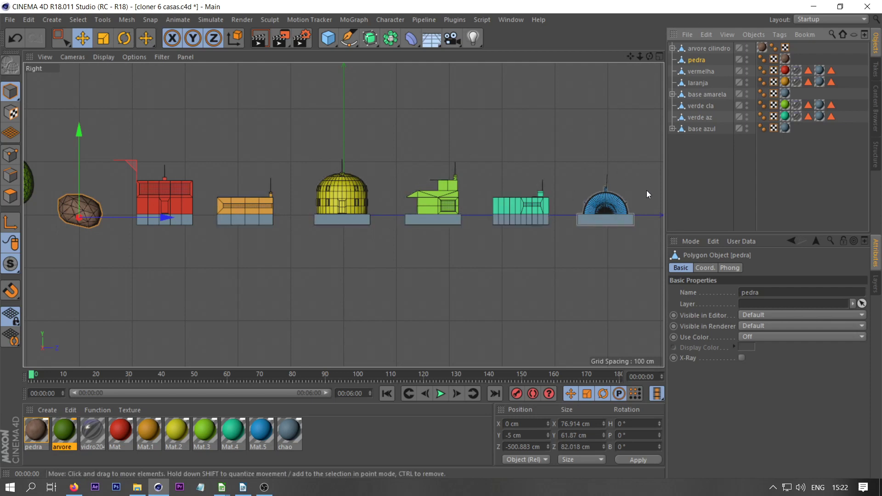
# - View the models in perspective, then check the house axes from vermelha to verde az in the Left view
pyautogui.click(76, 57)
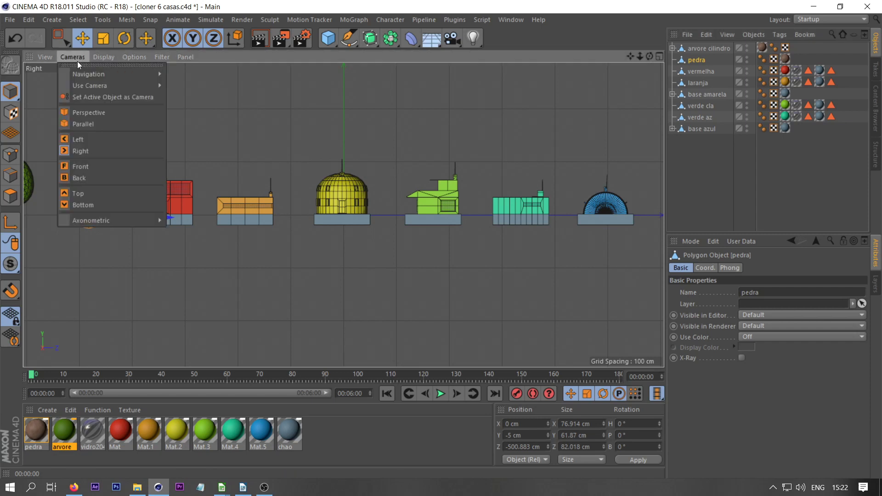
pyautogui.click(90, 112)
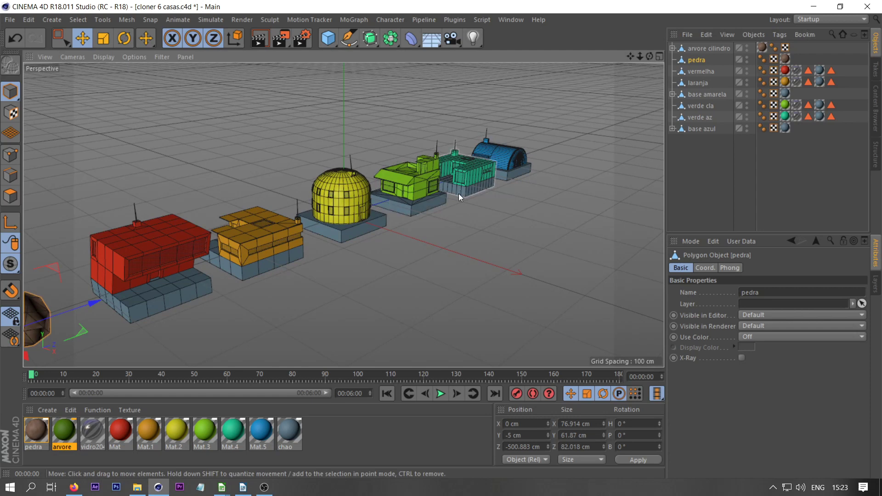
pyautogui.moveTo(630, 56); pyautogui.dragTo(837, 8)
pyautogui.click(75, 57)
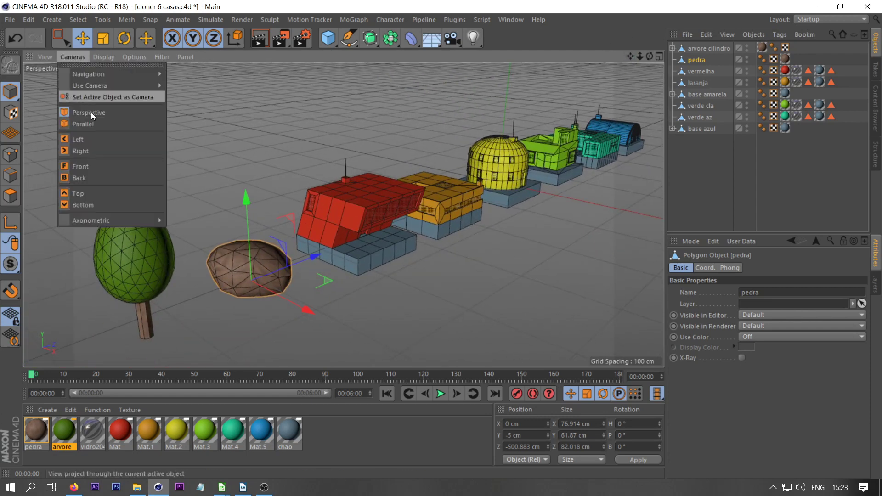
pyautogui.click(90, 145)
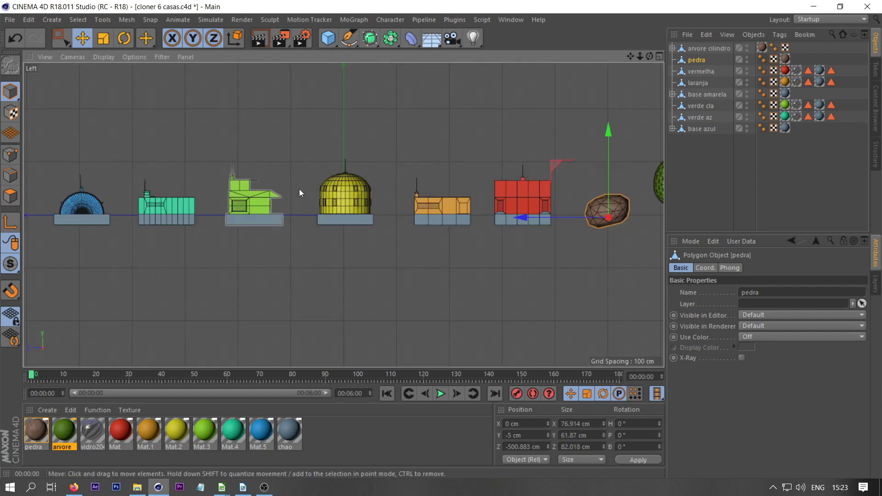
pyautogui.click(693, 70)
pyautogui.click(701, 87)
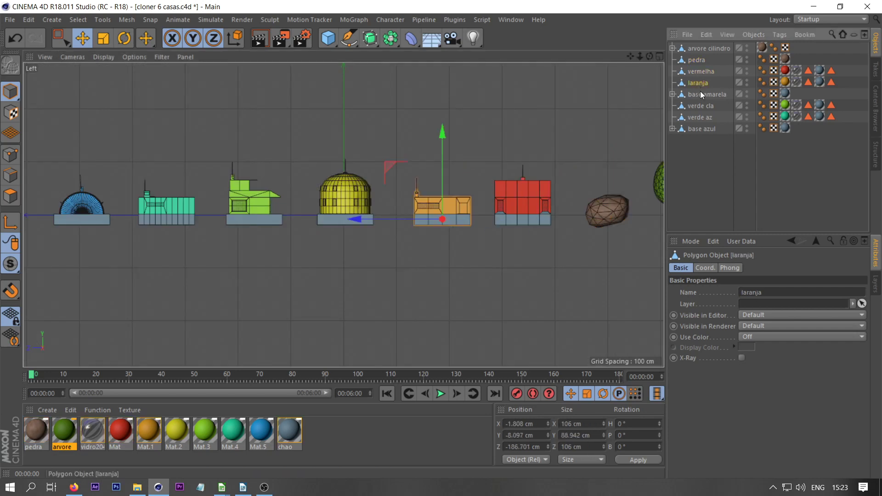
pyautogui.click(700, 95)
pyautogui.click(702, 110)
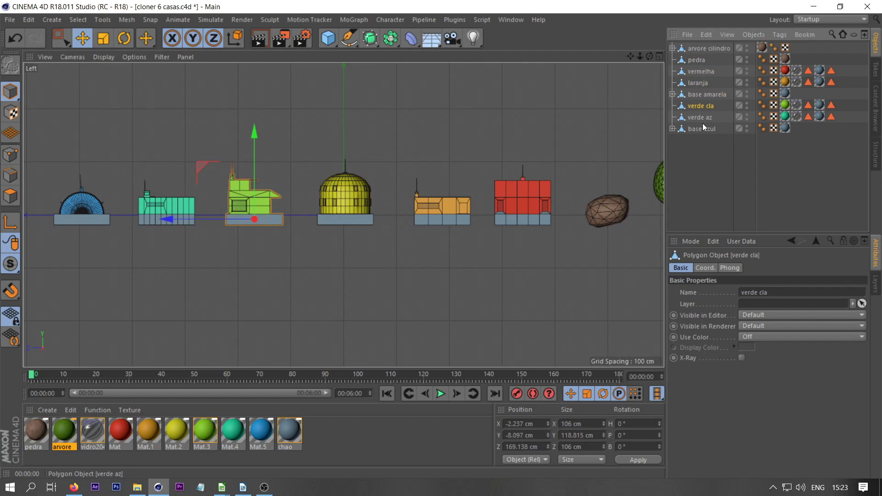
pyautogui.click(702, 116)
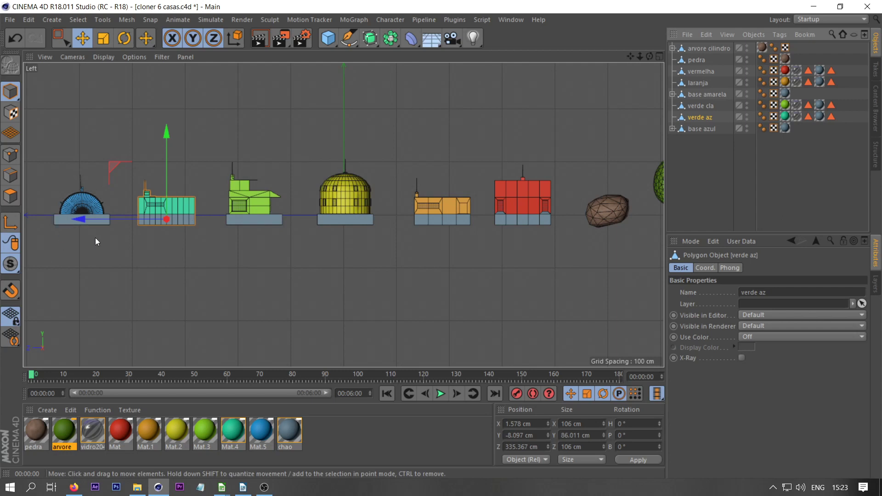
# - Using axis modification, move only the verde az house's axis up and back down to its base at about Y -5.9 cm
pyautogui.click(8, 227)
pyautogui.moveTo(166, 131); pyautogui.dragTo(169, 113)
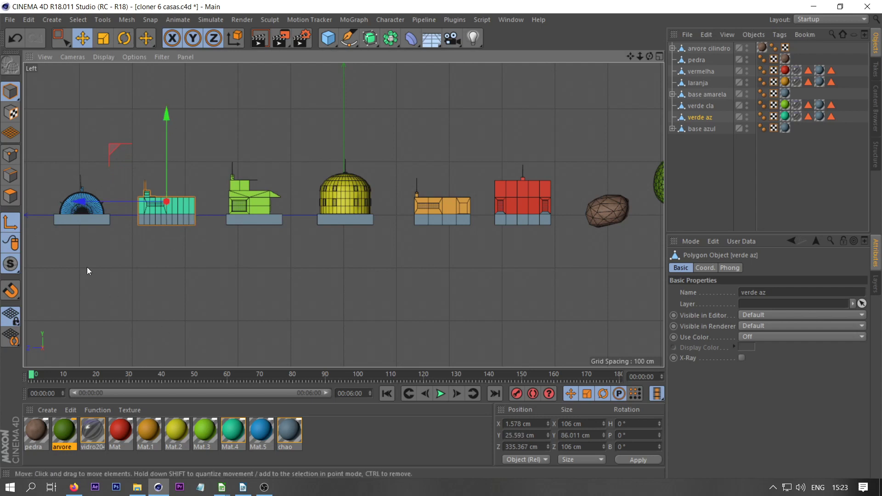
pyautogui.moveTo(164, 120); pyautogui.dragTo(168, 135)
pyautogui.click(10, 224)
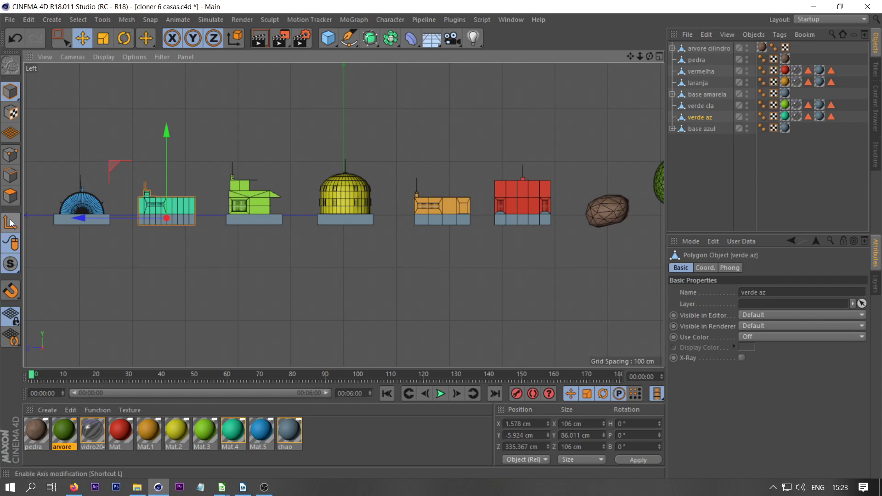
# - Check the axes of the arvore cilindro tree and the pedra rock in the Left view, then inspect them in perspective
pyautogui.click(702, 105)
pyautogui.click(698, 115)
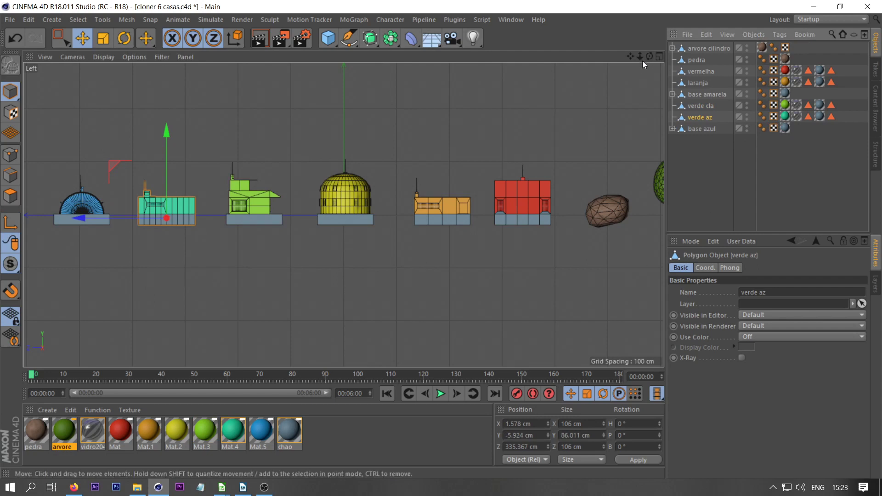
pyautogui.moveTo(630, 56); pyautogui.dragTo(483, 71)
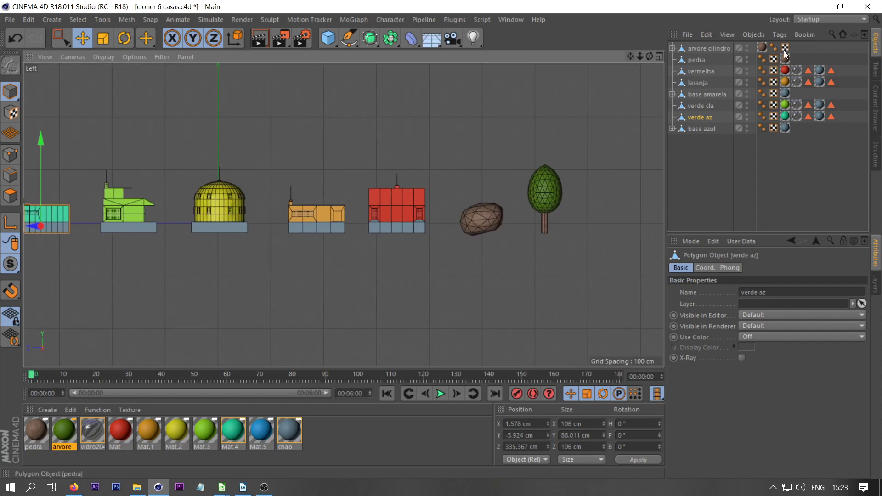
pyautogui.click(708, 48)
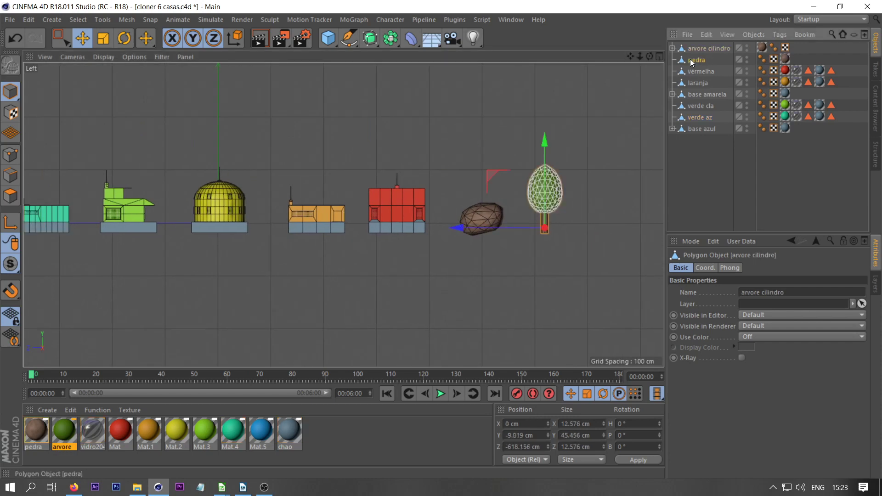
pyautogui.click(694, 60)
pyautogui.click(707, 48)
pyautogui.click(75, 59)
pyautogui.click(90, 112)
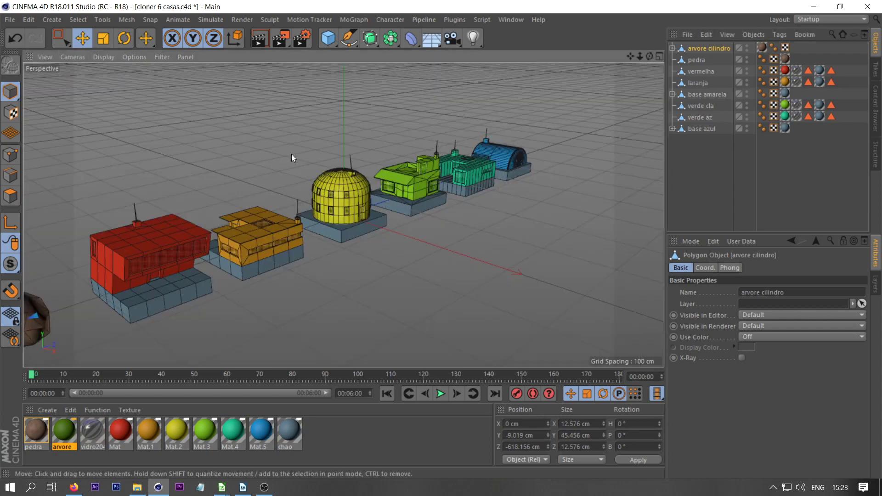
pyautogui.moveTo(630, 56); pyautogui.dragTo(767, 20)
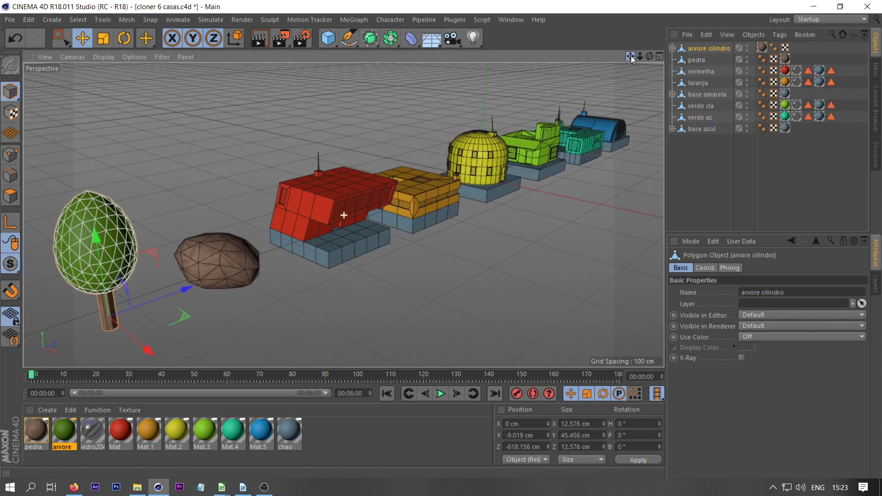
pyautogui.moveTo(641, 56); pyautogui.dragTo(616, 74)
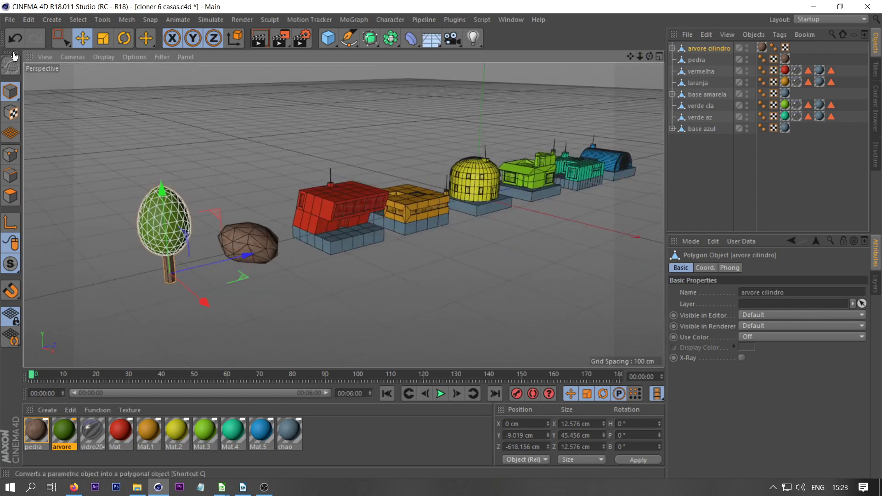
# - Add a sphere to a new project and display its mesh lines in the viewport
pyautogui.click(9, 20)
pyautogui.click(20, 37)
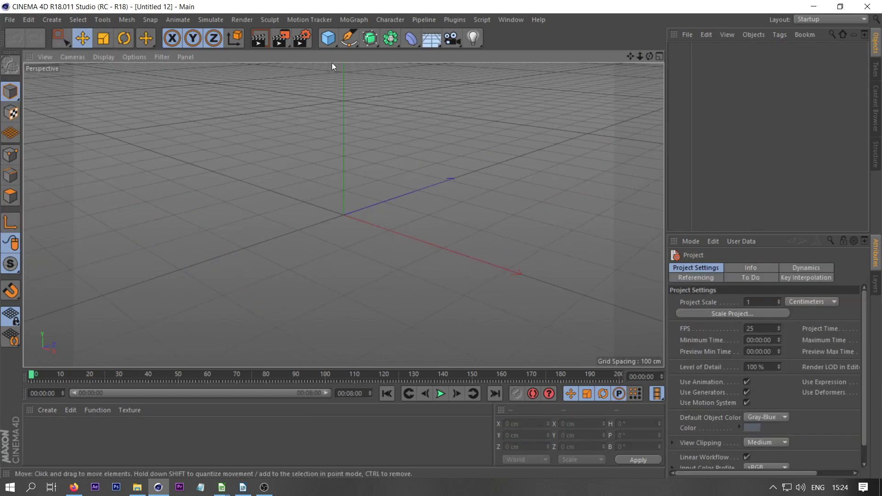
pyautogui.click(328, 37)
pyautogui.click(558, 75)
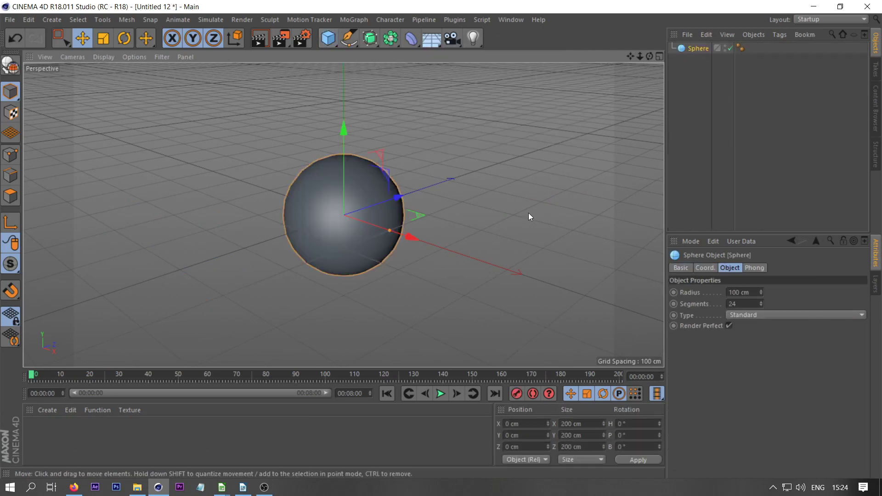
pyautogui.click(103, 56)
pyautogui.click(110, 83)
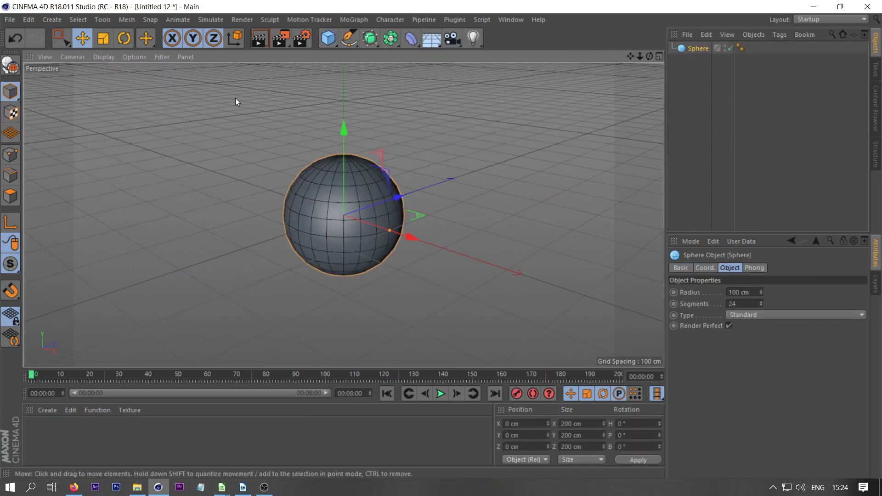
# - Set the sphere's type to Icosahedron and convert it to an editable polygon object
pyautogui.click(756, 313)
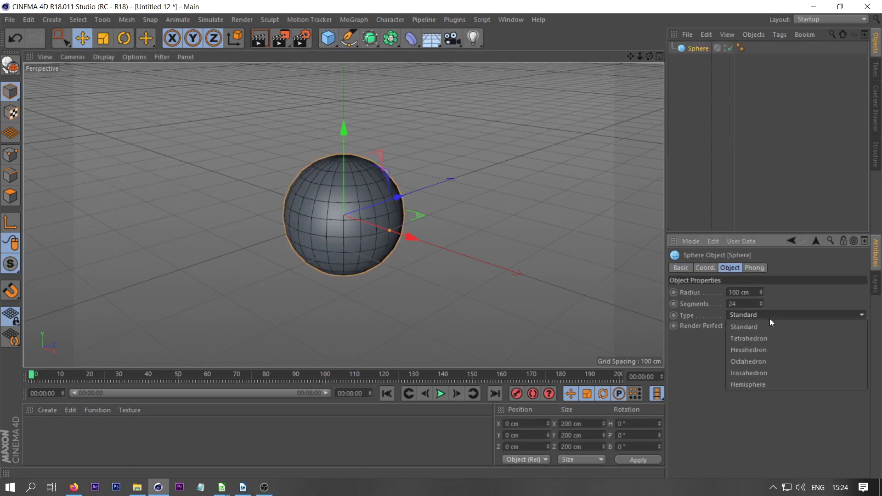
pyautogui.click(756, 372)
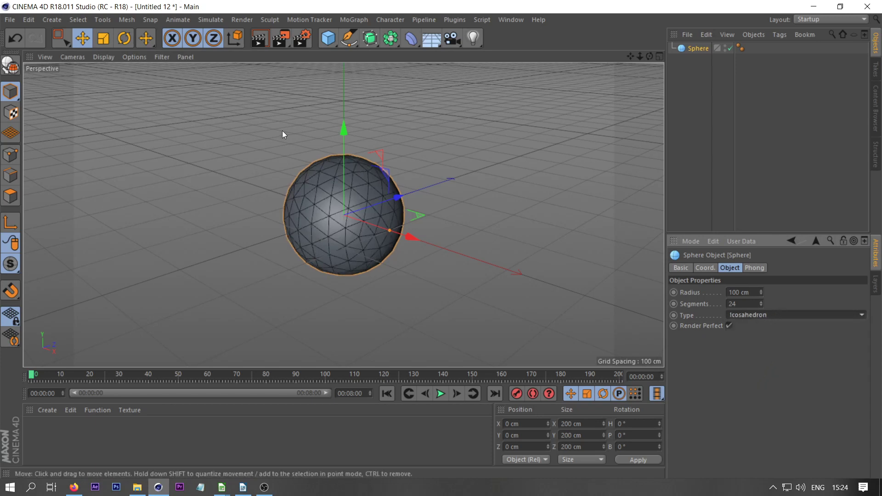
pyautogui.click(10, 66)
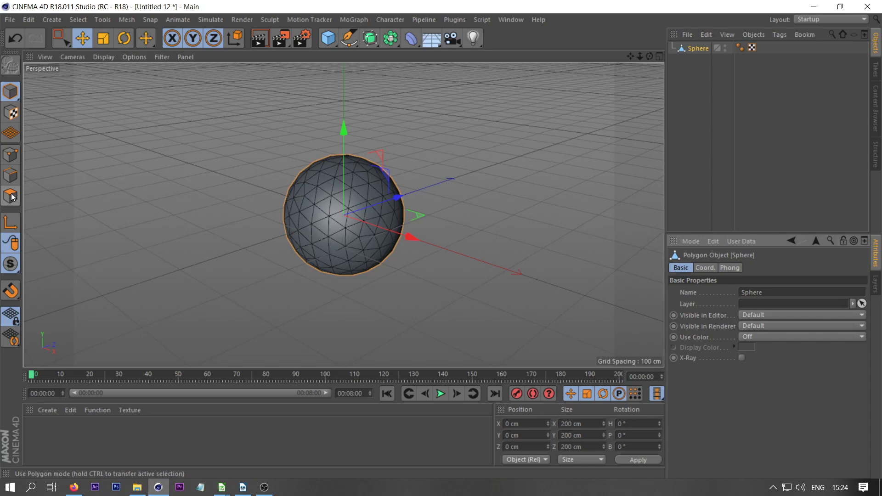
# - Deform the sphere's points into an irregular rock shape by pulling them outward on several sides with the Brush in Smear mode
pyautogui.click(10, 155)
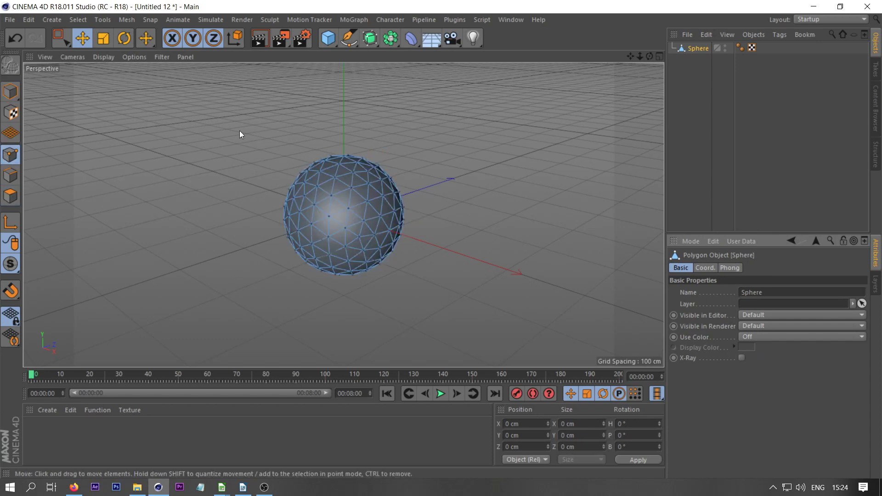
pyautogui.rightClick(192, 122)
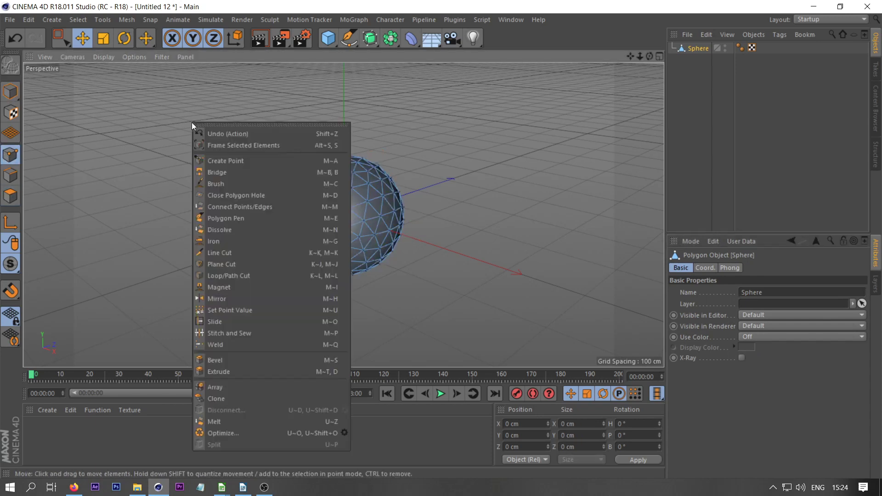
pyautogui.click(240, 184)
pyautogui.moveTo(312, 192); pyautogui.dragTo(270, 167)
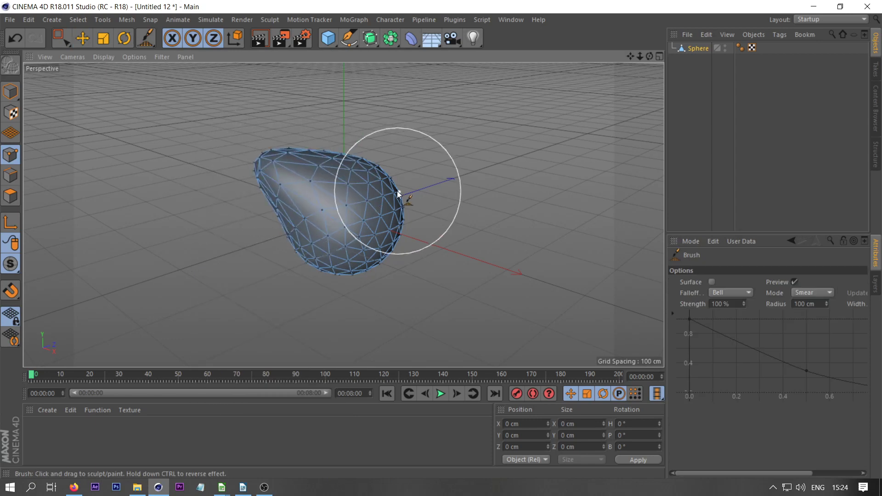
pyautogui.moveTo(398, 192); pyautogui.dragTo(402, 155)
pyautogui.moveTo(368, 245); pyautogui.dragTo(429, 262)
pyautogui.moveTo(356, 258); pyautogui.dragTo(291, 287)
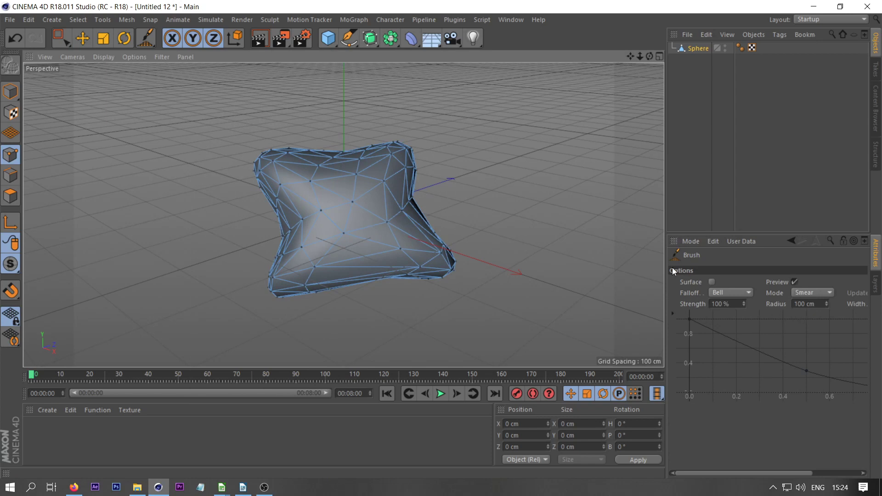
pyautogui.moveTo(404, 210); pyautogui.dragTo(446, 196)
pyautogui.moveTo(358, 179); pyautogui.dragTo(357, 102)
pyautogui.moveTo(282, 230); pyautogui.dragTo(240, 211)
pyautogui.moveTo(424, 170); pyautogui.dragTo(449, 122)
pyautogui.moveTo(384, 257); pyautogui.dragTo(392, 337)
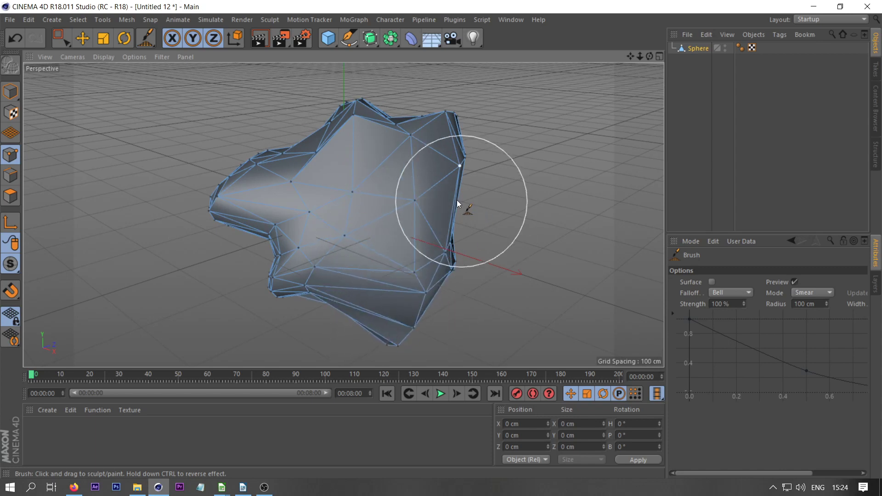
# - Pull more of the rock's side and upper points outward with the Brush, and close the rock project without saving
pyautogui.moveTo(466, 203); pyautogui.dragTo(503, 193)
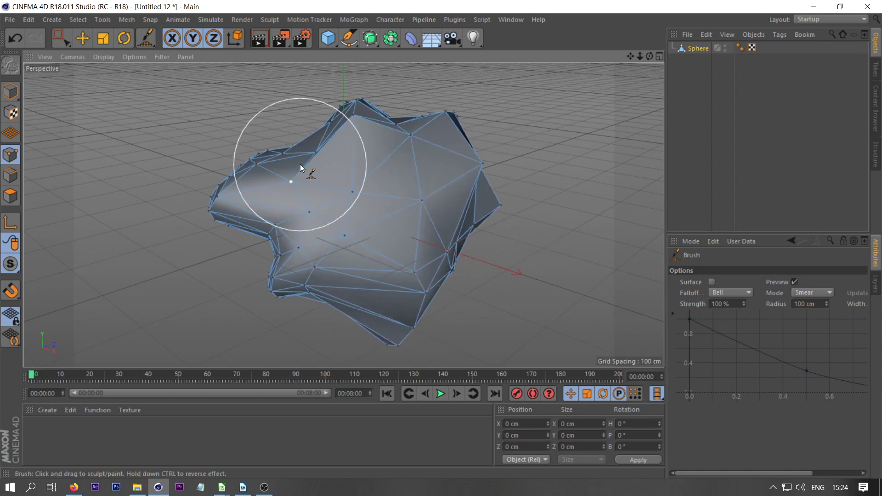
pyautogui.moveTo(301, 167); pyautogui.dragTo(287, 134)
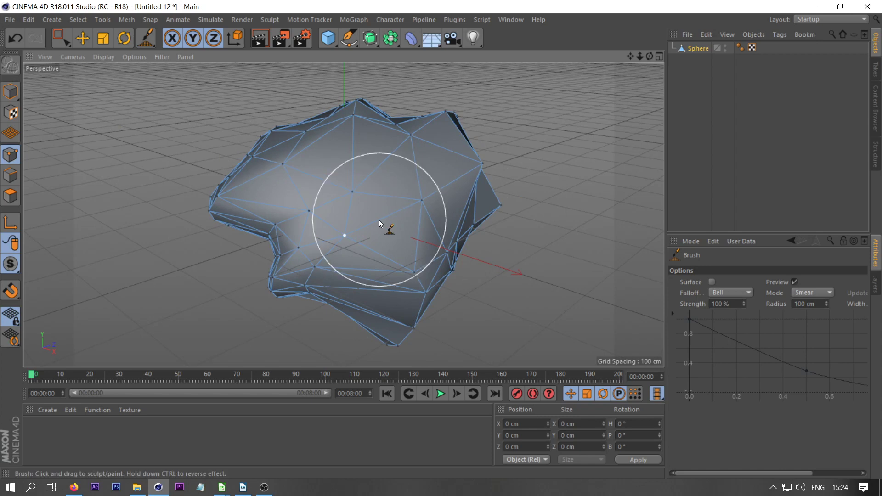
pyautogui.click(10, 20)
pyautogui.click(28, 86)
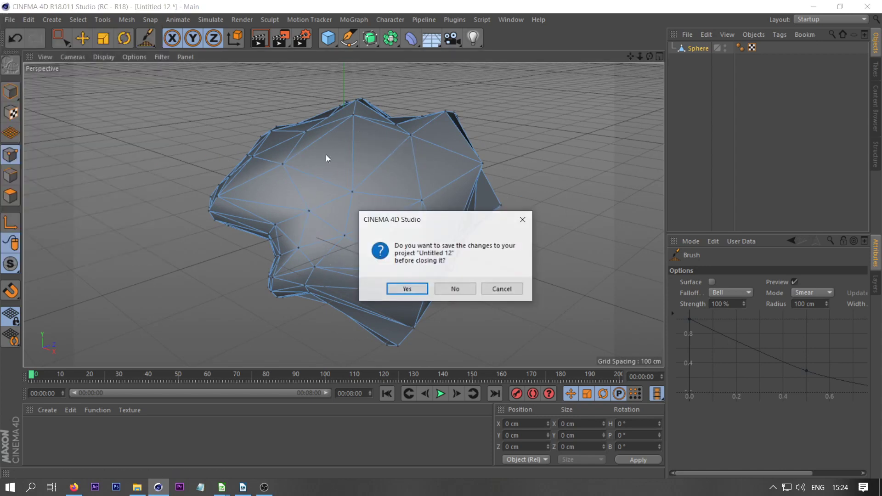
pyautogui.click(457, 290)
# - Add a MoGraph Cloner object to the cloner 6 casas project
pyautogui.moveTo(632, 54); pyautogui.dragTo(640, 87)
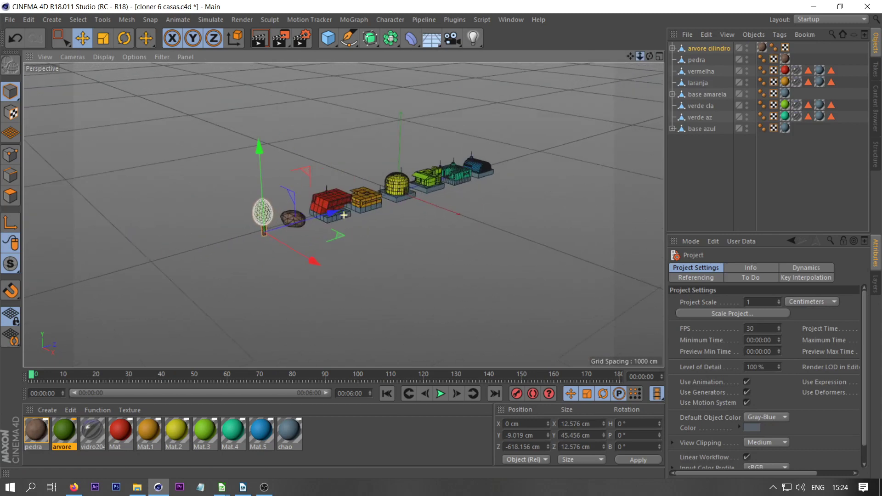
pyautogui.click(361, 20)
pyautogui.click(387, 146)
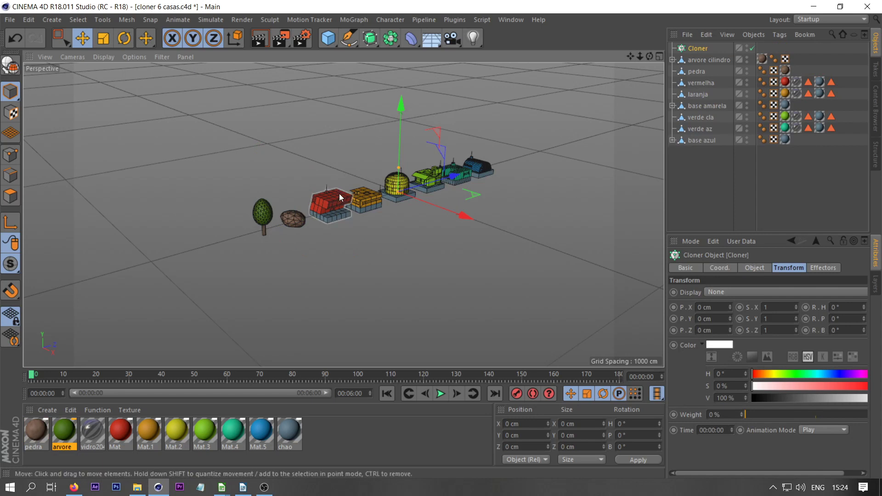
# - Examine the mesh structure of the vermelha, laranja and base amarela houses by selecting each in Polygons mode
pyautogui.scroll(6, 338, 194)
pyautogui.moveTo(650, 56); pyautogui.dragTo(649, 66)
pyautogui.click(696, 115)
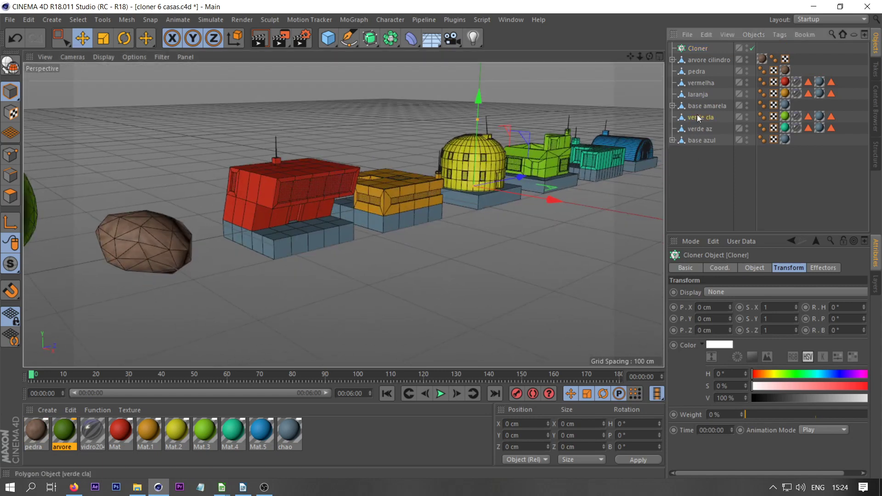
pyautogui.click(696, 71)
pyautogui.click(307, 244)
pyautogui.click(10, 196)
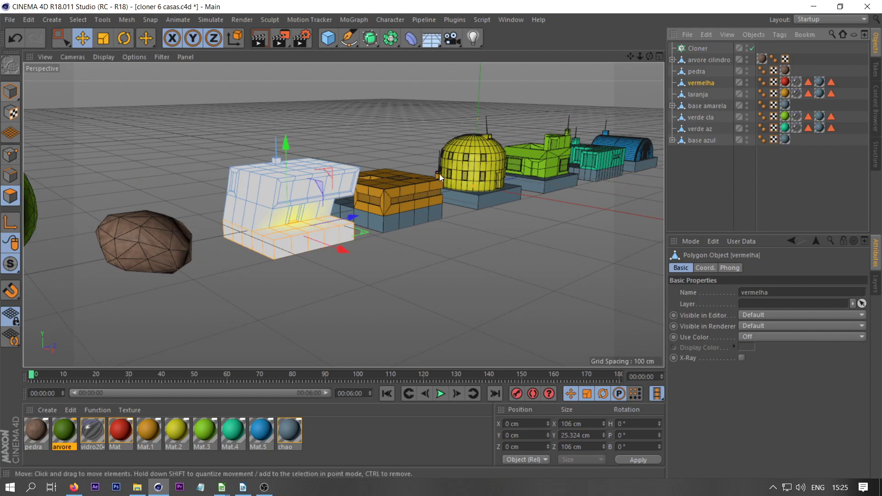
pyautogui.click(698, 95)
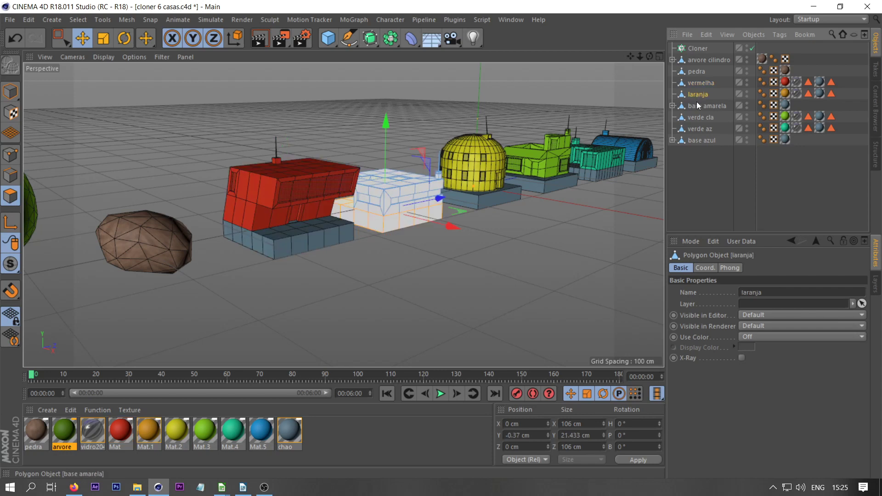
pyautogui.click(703, 106)
# - Try raising the Capsule child above the base amarela block in Model mode, and undo the move
pyautogui.moveTo(650, 56); pyautogui.dragTo(469, 75)
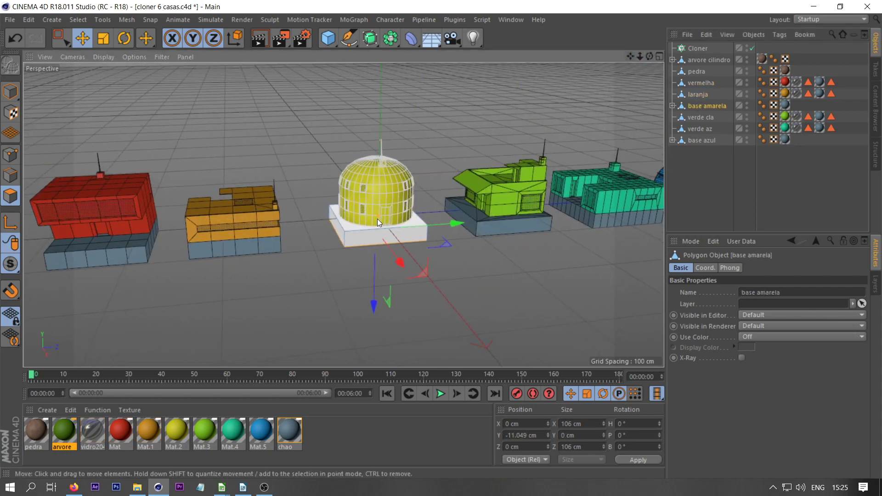
pyautogui.scroll(5, 393, 211)
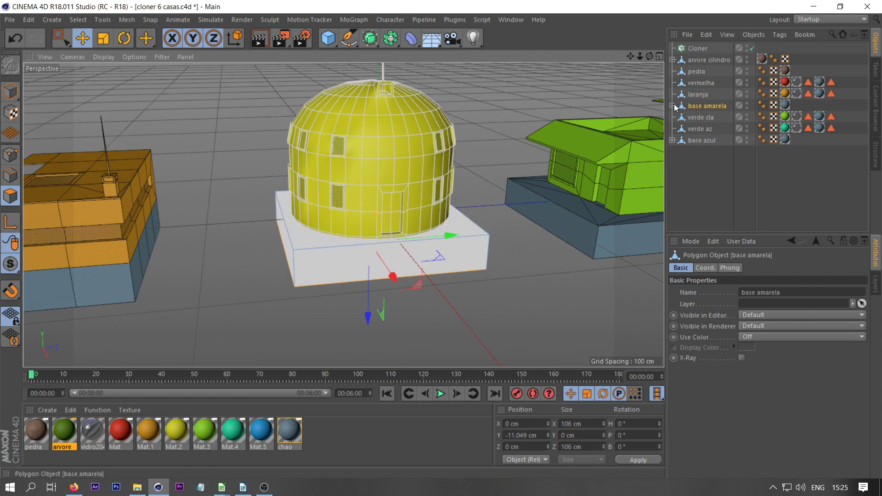
pyautogui.click(672, 106)
pyautogui.click(710, 117)
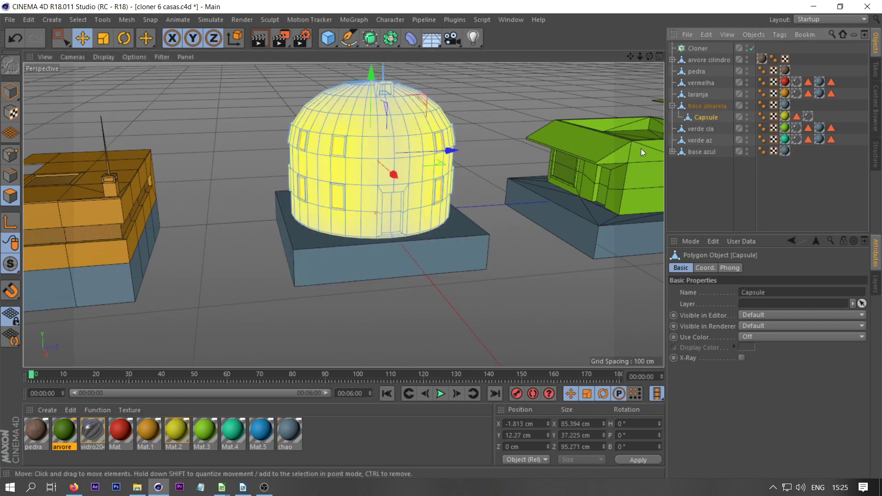
pyautogui.click(10, 91)
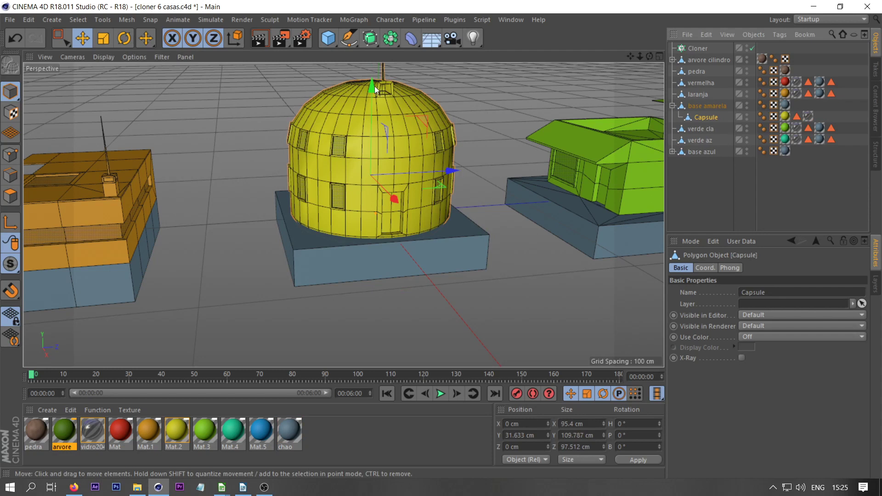
pyautogui.moveTo(372, 88); pyautogui.dragTo(373, 38)
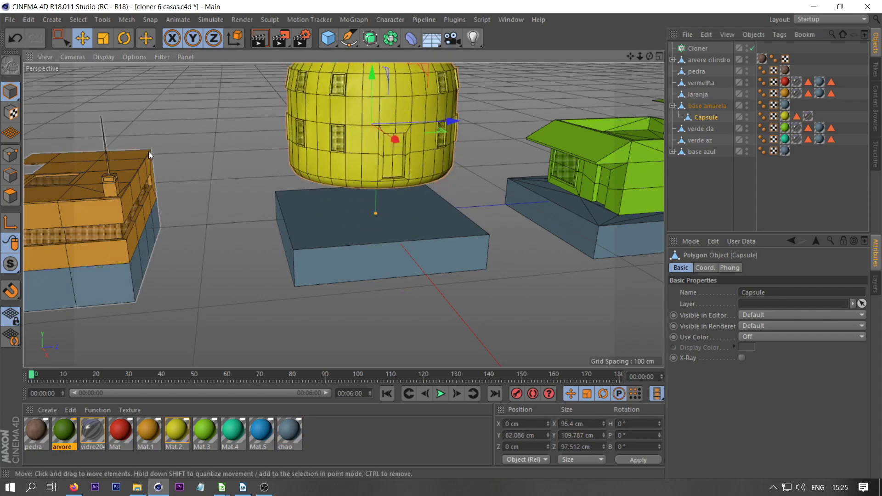
pyautogui.click(15, 37)
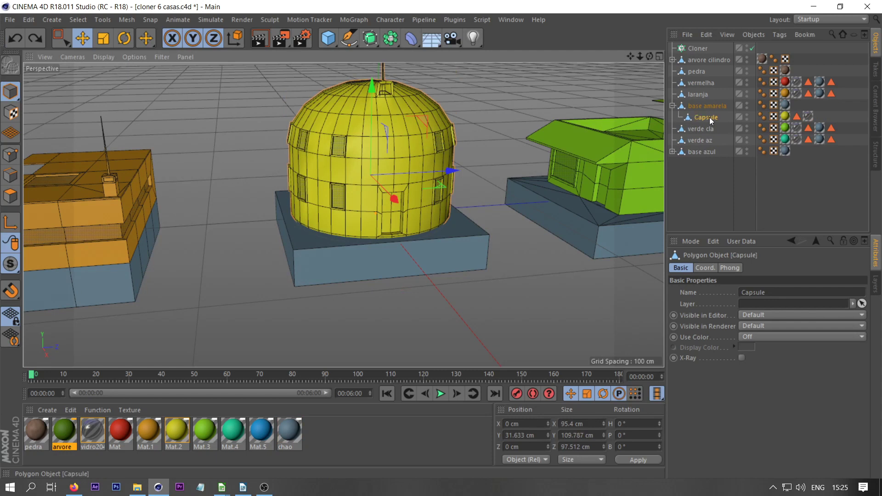
# - Compare the base amarela parent with its Capsule child up close, and view the whole row of models
pyautogui.click(712, 106)
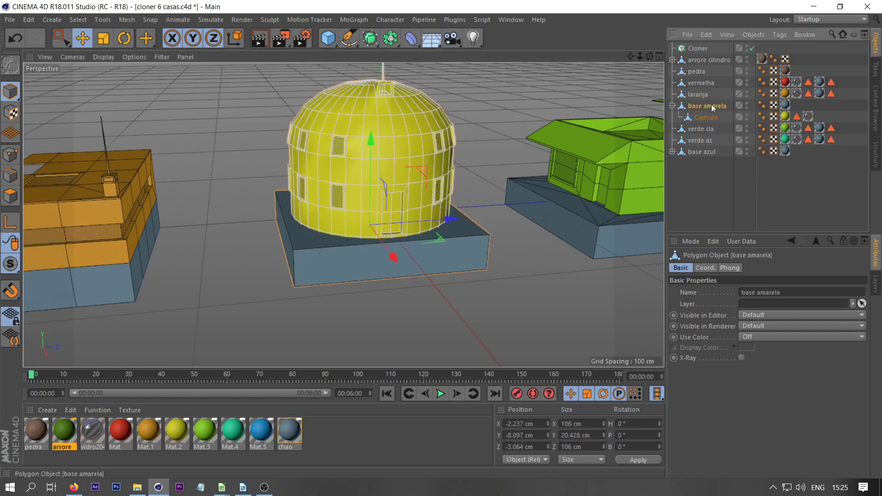
pyautogui.moveTo(649, 56); pyautogui.dragTo(632, 46)
pyautogui.keyDown('alt'); pyautogui.moveTo(344, 215); pyautogui.dragTo(347, 216); pyautogui.keyUp('alt')
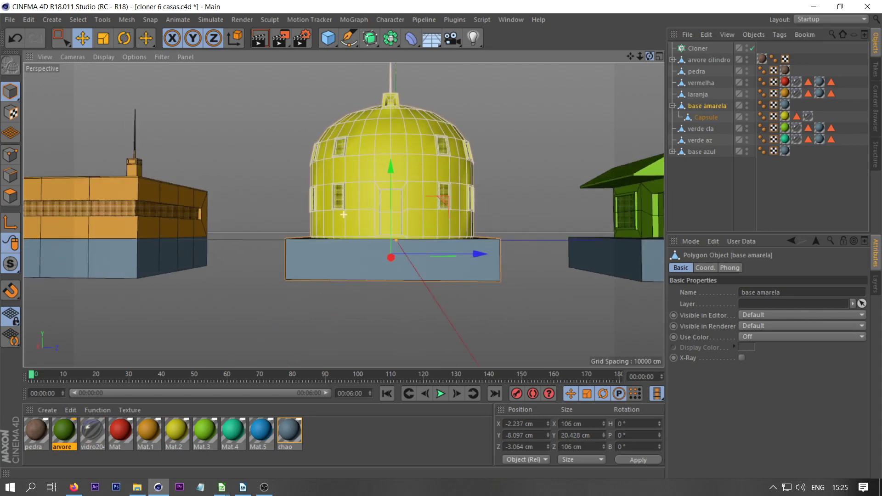
pyautogui.click(701, 117)
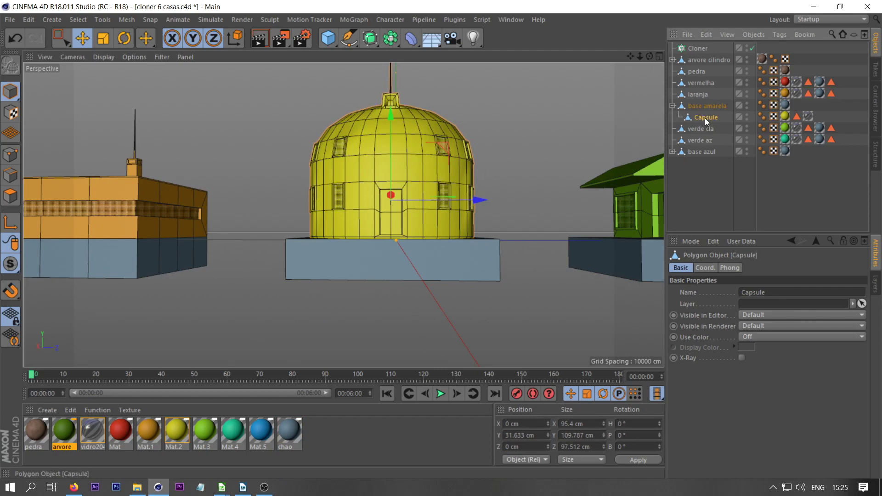
pyautogui.click(691, 107)
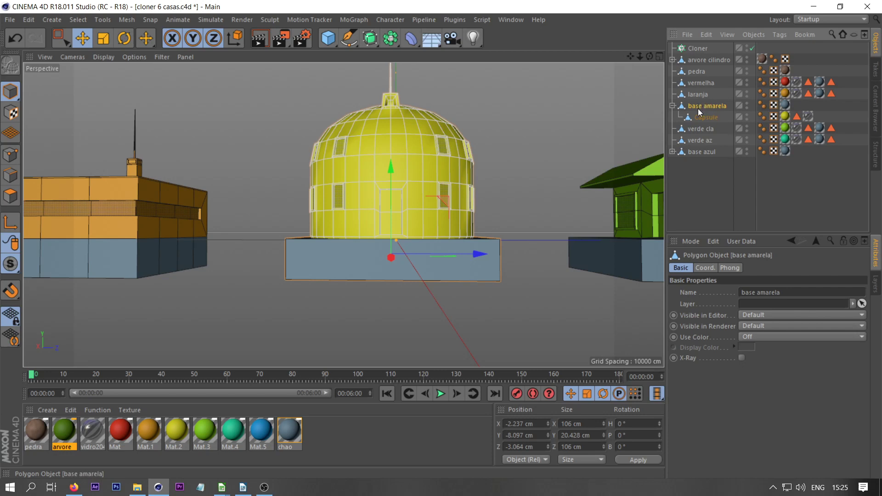
pyautogui.moveTo(649, 56); pyautogui.dragTo(649, 57)
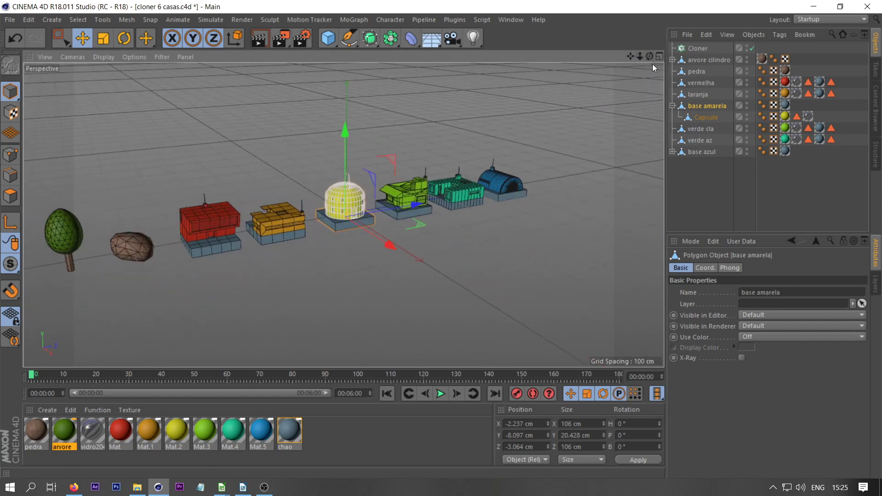
# - Make the tree, the rock and all six house objects children of the Cloner
pyautogui.moveTo(709, 197); pyautogui.dragTo(698, 48)
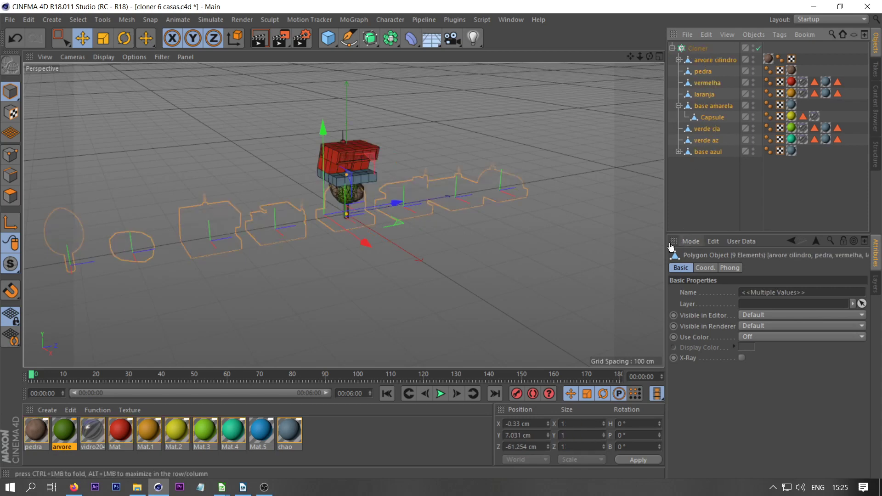
pyautogui.click(707, 184)
pyautogui.scroll(5, 345, 163)
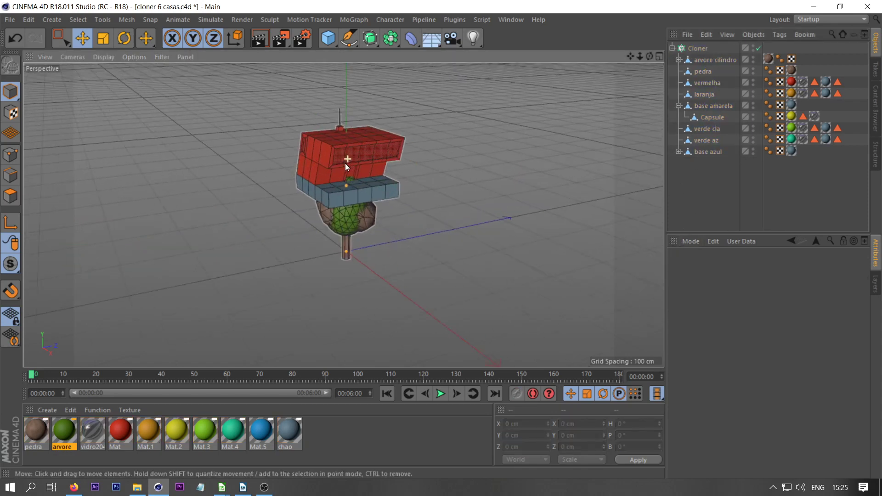
pyautogui.moveTo(649, 56)
pyautogui.mouseDown()
pyautogui.moveTo(604, 57)
pyautogui.moveTo(630, 50)
pyautogui.moveTo(655, 62)
pyautogui.mouseUp()
# - Set the Cloner's P.Y step to 0 cm in its object properties
pyautogui.click(698, 48)
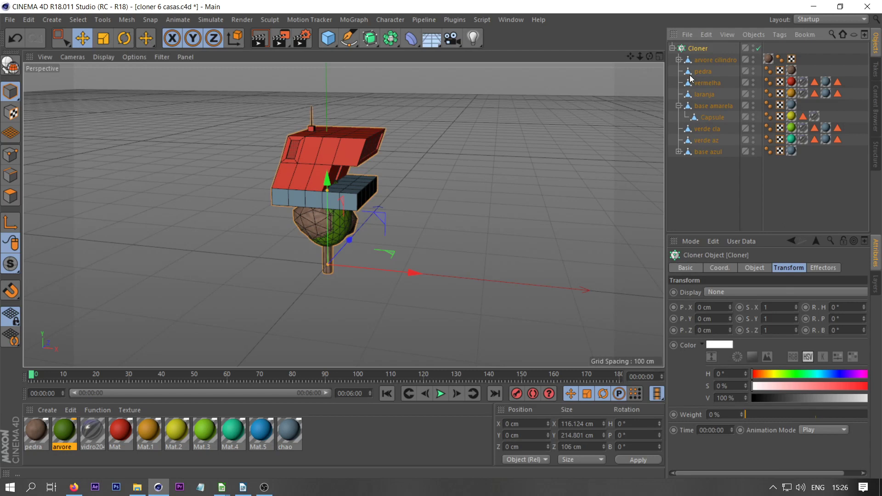
pyautogui.click(753, 269)
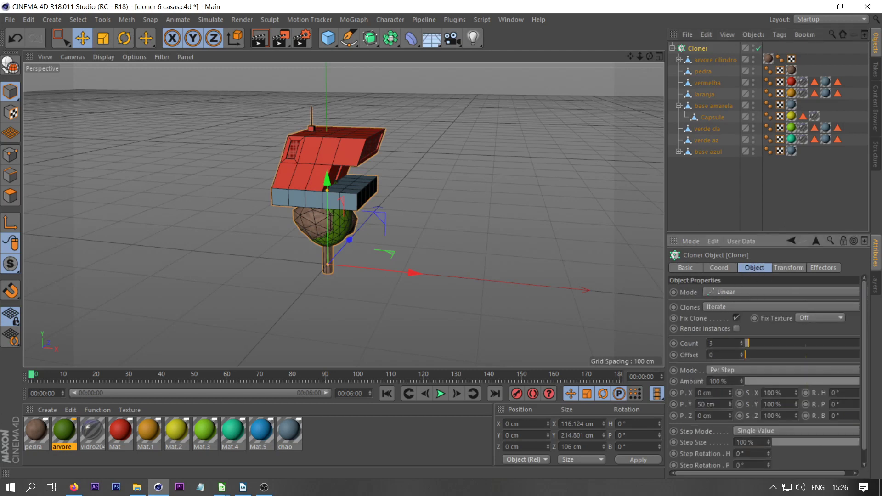
pyautogui.click(722, 404)
pyautogui.write('0')
pyautogui.click(716, 416)
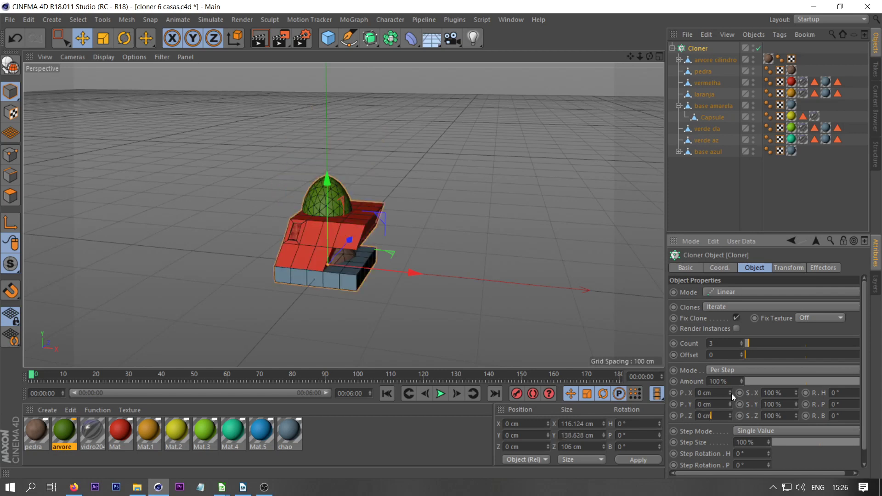
# - Try a P.X step of 182 cm for the clones, undo it, and set P.Z to 119 cm instead
pyautogui.moveTo(729, 393); pyautogui.dragTo(771, 393)
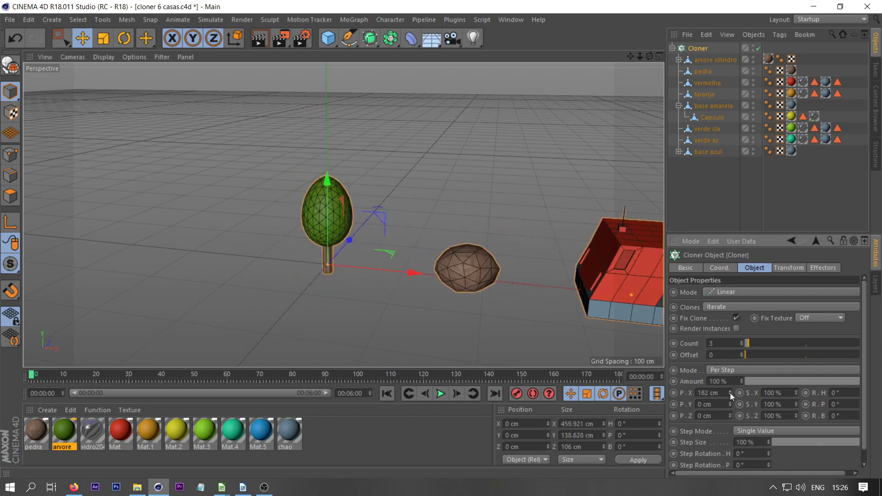
pyautogui.hotkey('ctrl', 'z')
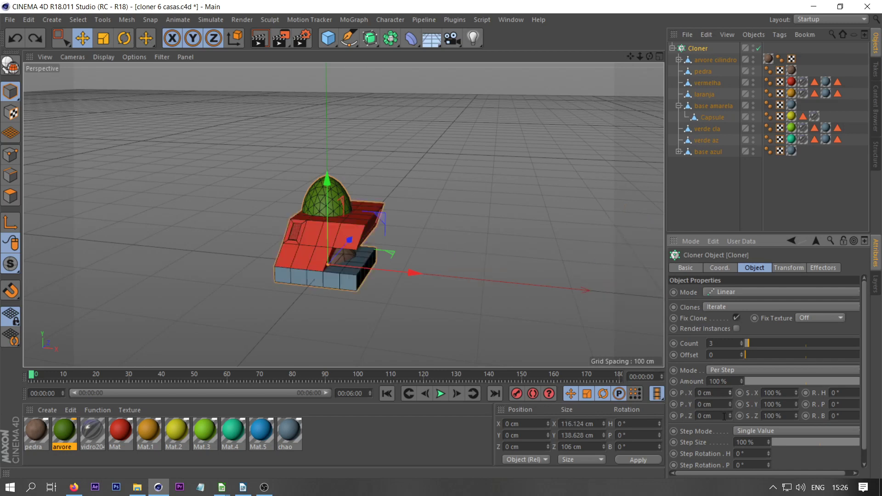
pyautogui.moveTo(728, 415); pyautogui.dragTo(729, 415)
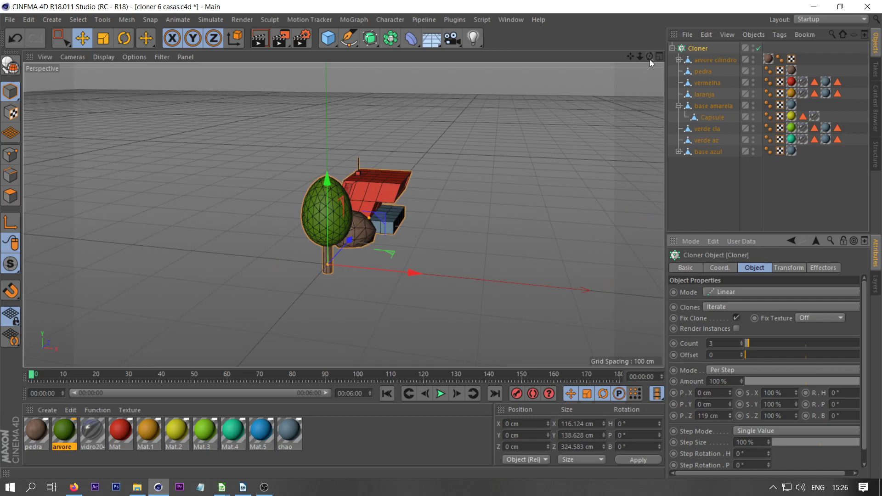
pyautogui.moveTo(650, 56); pyautogui.dragTo(443, 73)
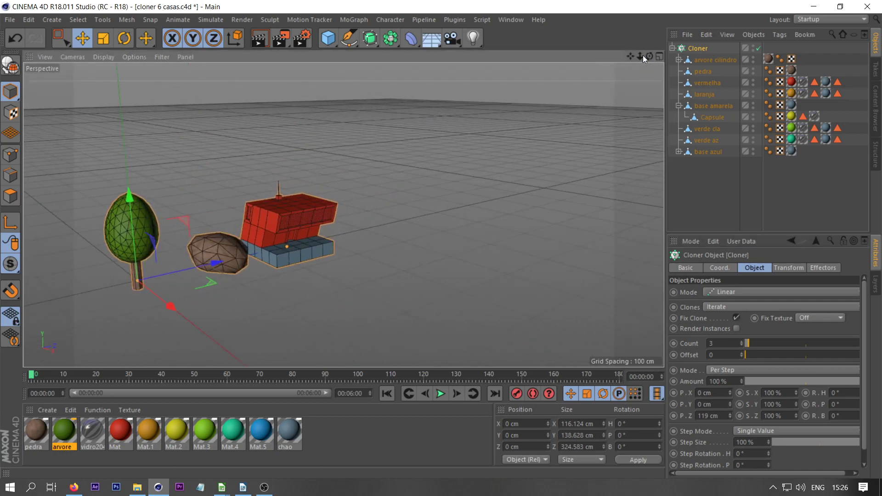
# - Raise the Cloner's Count to 21 to extend the row of clones
pyautogui.moveTo(640, 56); pyautogui.dragTo(629, 57)
pyautogui.moveTo(744, 347); pyautogui.dragTo(742, 341)
pyautogui.moveTo(650, 56)
pyautogui.mouseDown()
pyautogui.moveTo(631, 54)
pyautogui.moveTo(657, 56)
pyautogui.mouseUp()
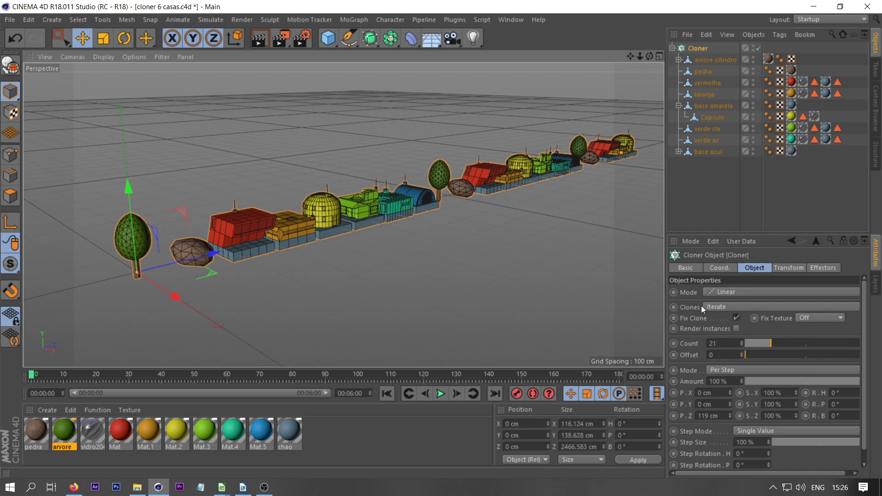
# - Set the Cloner's Clones option to Random and raise the Seed stepwise to 123477 to vary the order
pyautogui.click(732, 307)
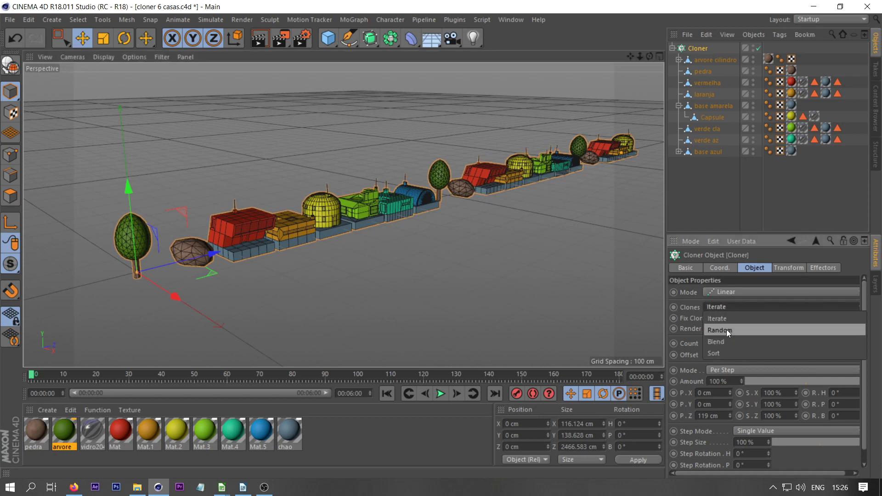
pyautogui.click(727, 329)
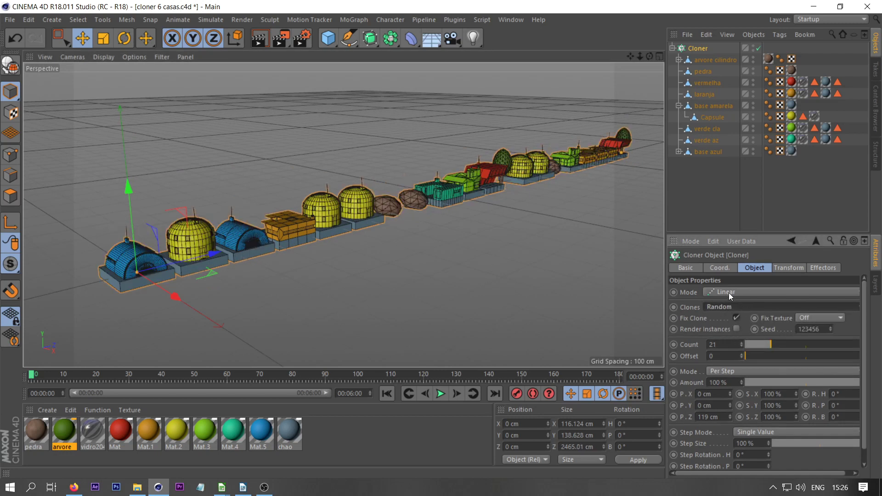
pyautogui.click(831, 329)
pyautogui.click(832, 329)
pyautogui.click(832, 328)
pyautogui.click(831, 327)
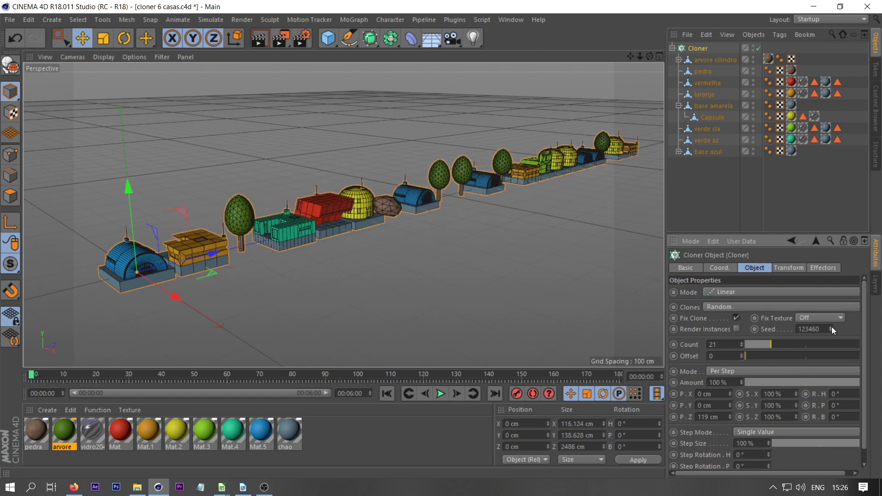
pyautogui.click(831, 328)
pyautogui.click(832, 328)
pyautogui.click(831, 328)
pyautogui.click(832, 328)
pyautogui.click(831, 328)
pyautogui.click(832, 328)
pyautogui.click(831, 328)
pyautogui.click(831, 328)
pyautogui.click(831, 328)
pyautogui.click(832, 328)
pyautogui.click(832, 328)
pyautogui.click(831, 328)
pyautogui.click(831, 328)
pyautogui.click(832, 328)
pyautogui.click(832, 328)
pyautogui.click(832, 328)
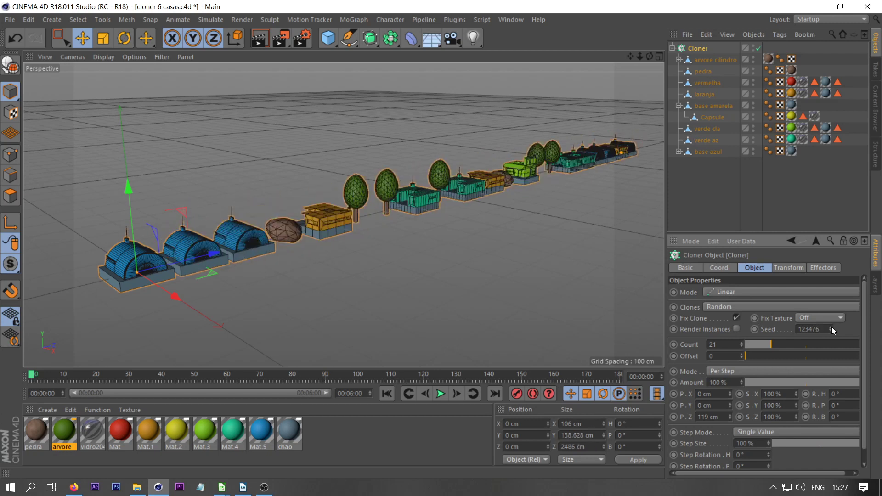
pyautogui.click(832, 328)
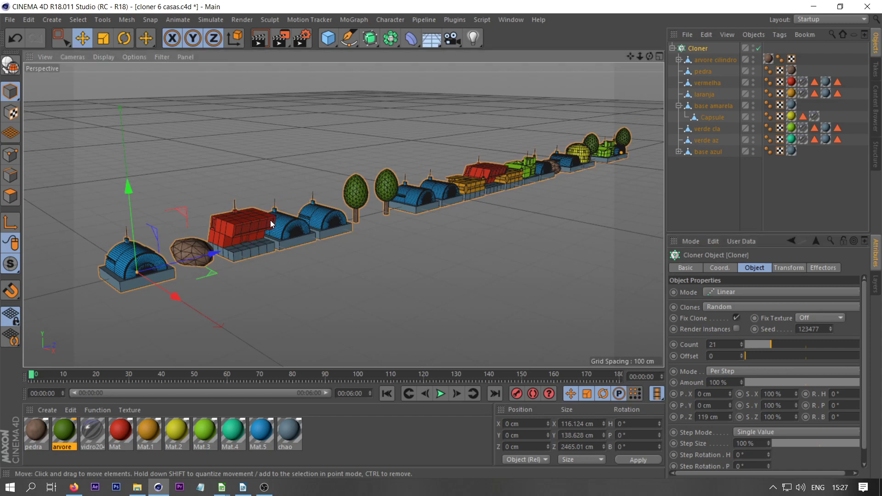
# - Disable the Cloner to show the original models
pyautogui.click(673, 48)
pyautogui.click(672, 48)
pyautogui.click(758, 48)
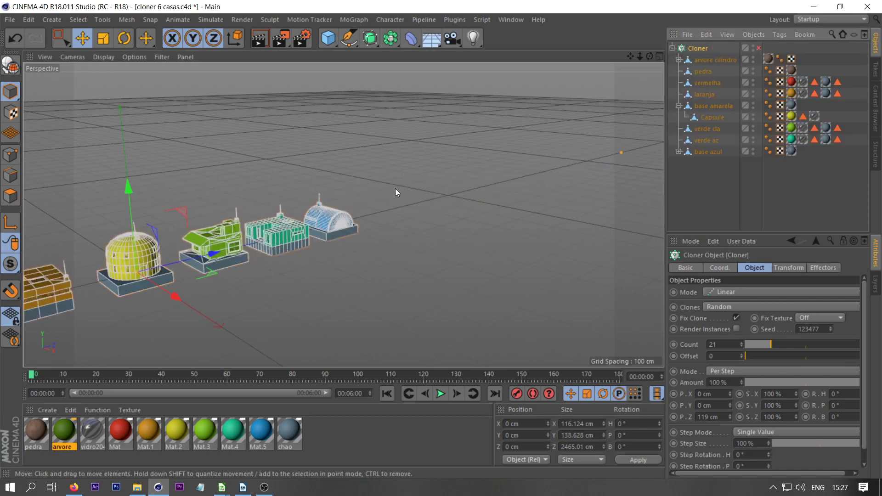
# - Select each original from base azul up to arvore cilindro to examine its axis, and collapse the base amarela hierarchy
pyautogui.moveTo(630, 56); pyautogui.dragTo(660, 85)
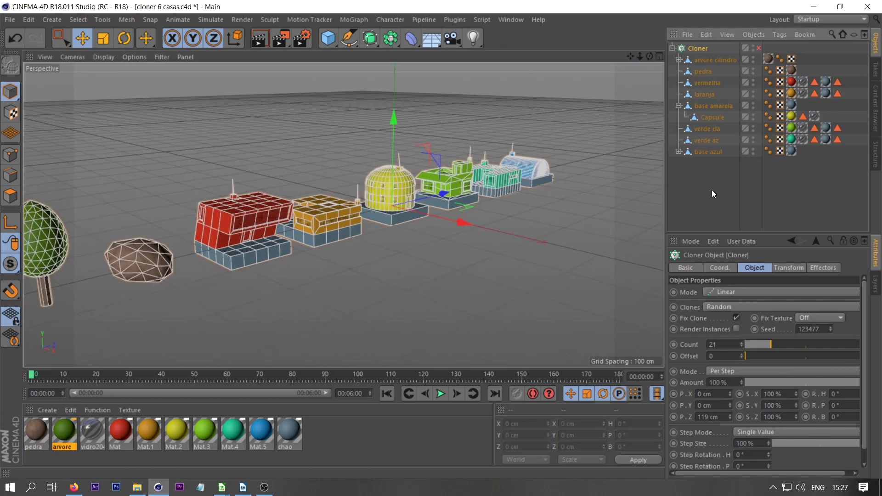
pyautogui.click(712, 190)
pyautogui.click(708, 152)
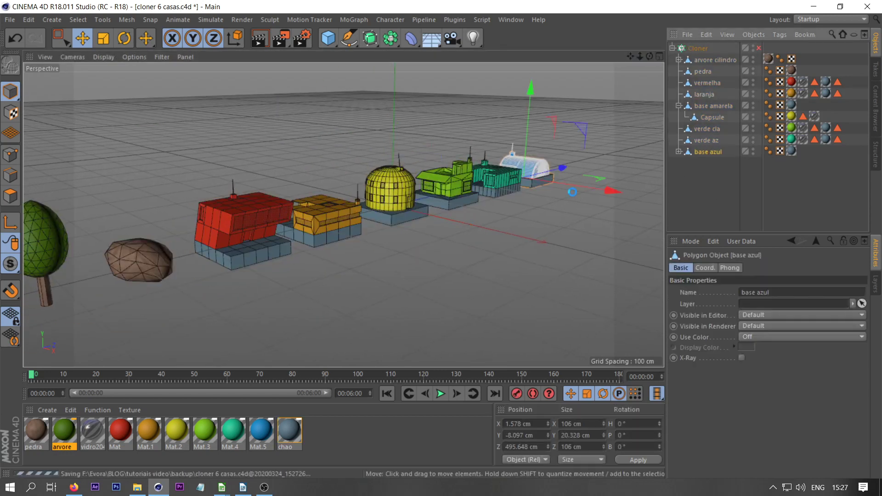
pyautogui.click(702, 138)
pyautogui.click(706, 128)
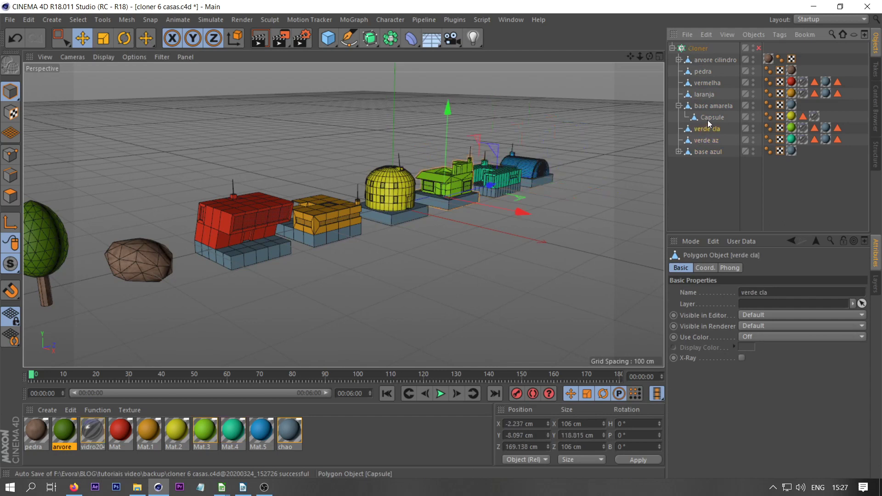
pyautogui.click(710, 119)
pyautogui.click(708, 107)
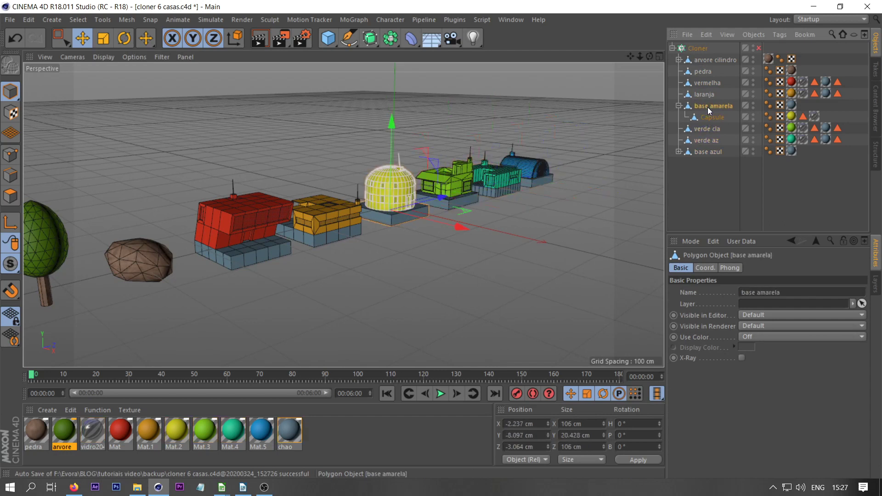
pyautogui.click(679, 106)
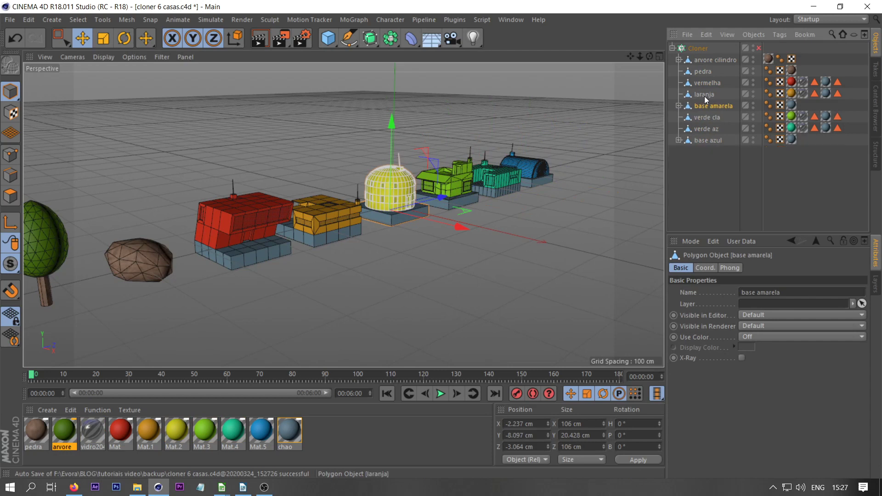
pyautogui.click(705, 95)
pyautogui.click(706, 83)
pyautogui.click(705, 72)
pyautogui.click(707, 57)
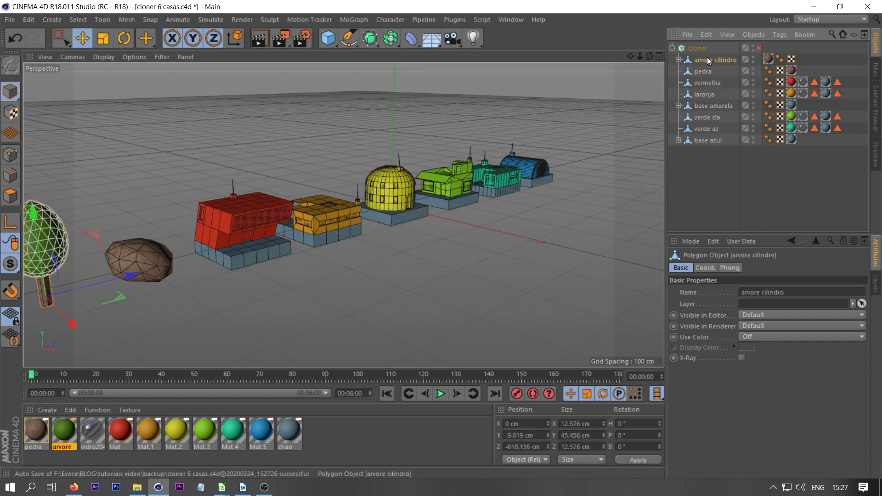
# - Select the originals again one by one from base azul up to pedra to compare their axis orientations
pyautogui.click(707, 140)
pyautogui.click(704, 129)
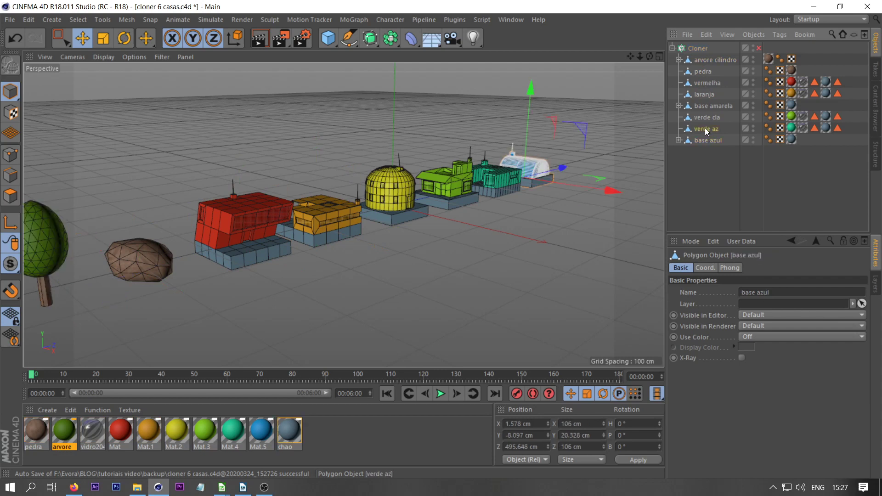
pyautogui.click(706, 117)
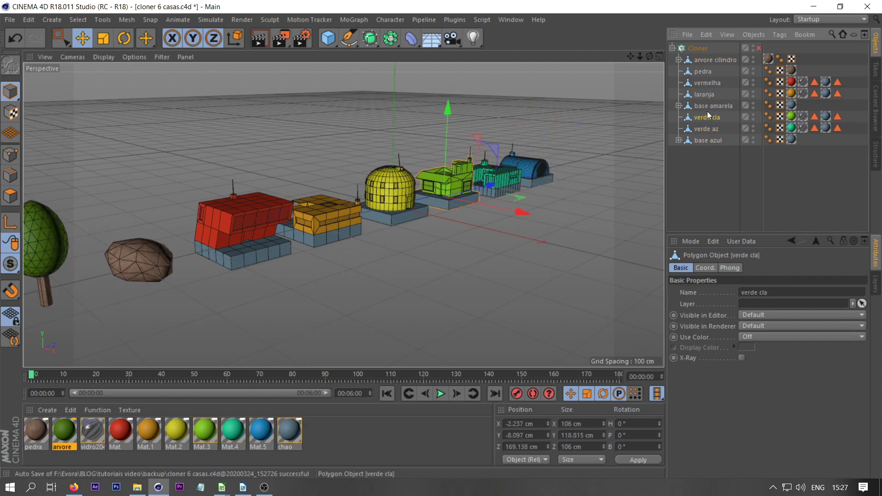
pyautogui.click(708, 102)
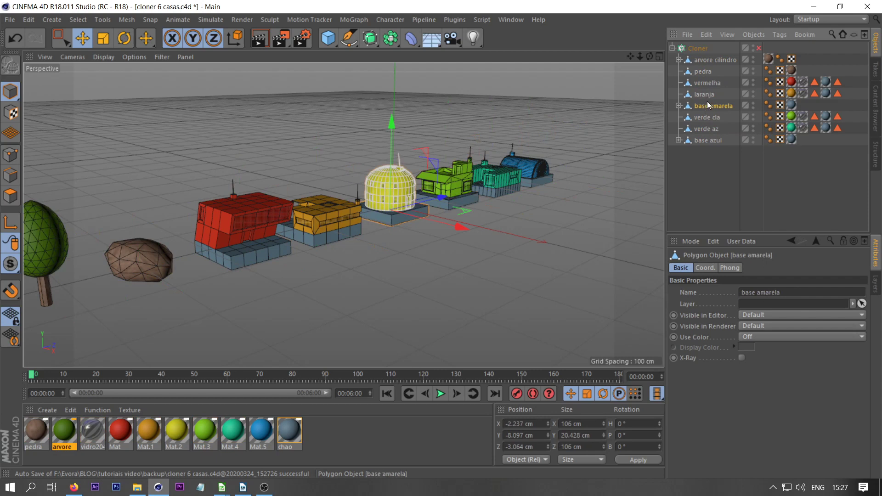
pyautogui.click(707, 94)
pyautogui.click(706, 82)
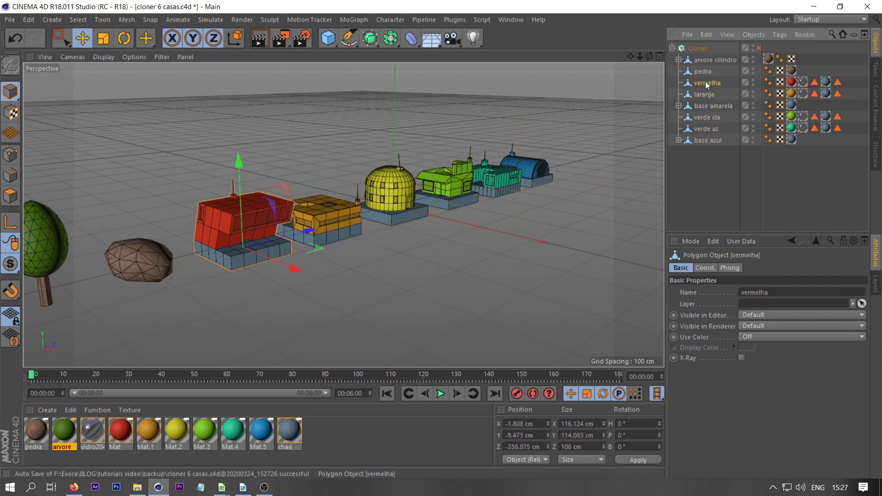
pyautogui.click(703, 72)
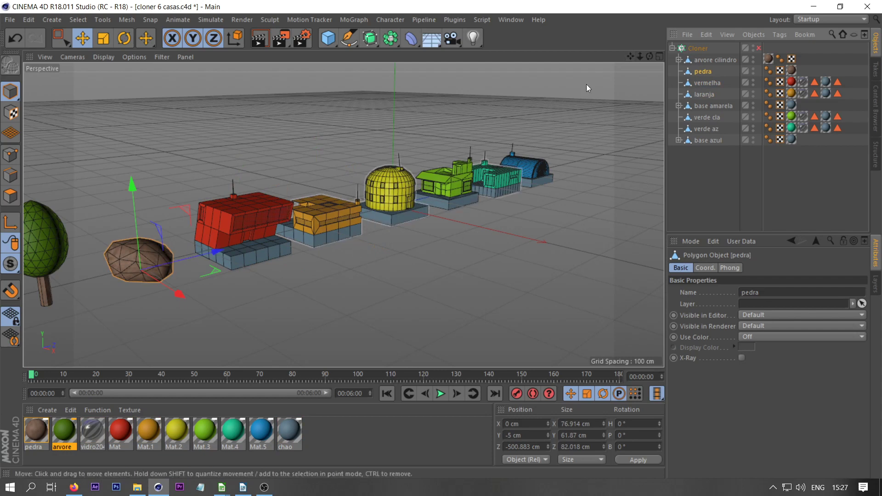
pyautogui.moveTo(634, 58); pyautogui.dragTo(675, 59)
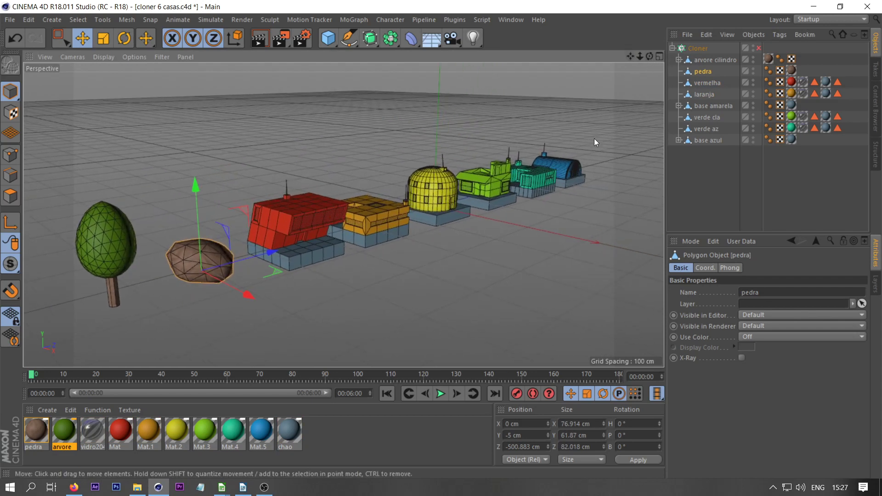
# - Try rotating the original verde az house to a heading of 80°, and undo the rotation
pyautogui.click(539, 183)
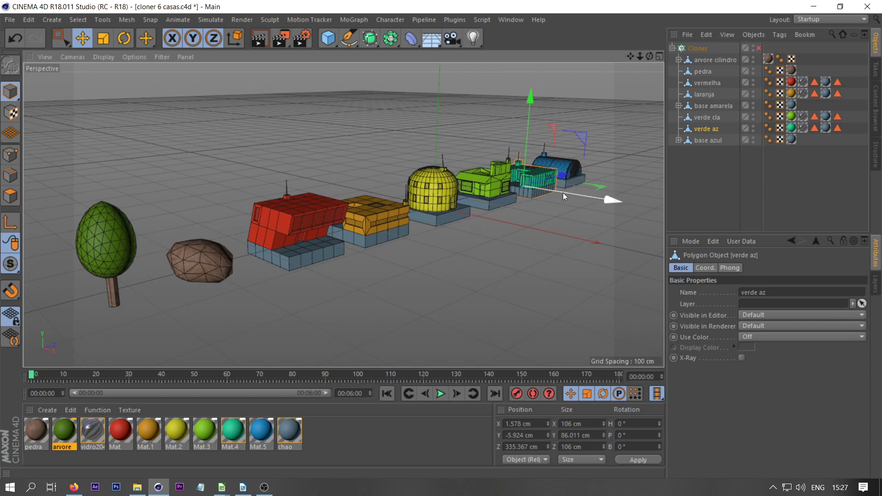
pyautogui.moveTo(650, 55); pyautogui.dragTo(388, 190)
pyautogui.moveTo(648, 56); pyautogui.dragTo(658, 73)
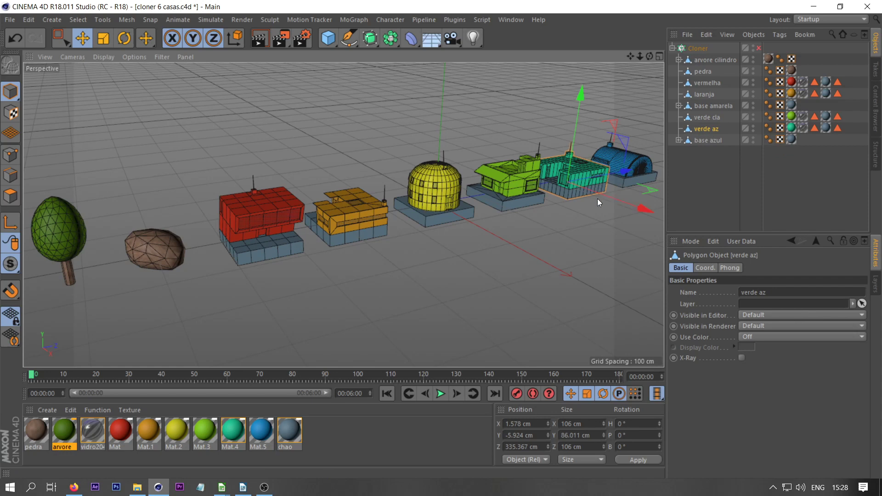
pyautogui.press('r')
pyautogui.moveTo(585, 186); pyautogui.dragTo(628, 188)
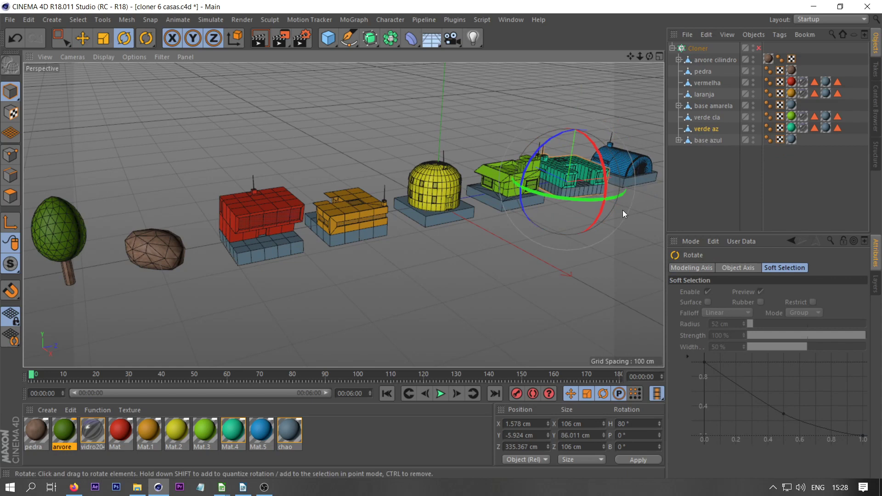
pyautogui.hotkey('ctrl', 'z')
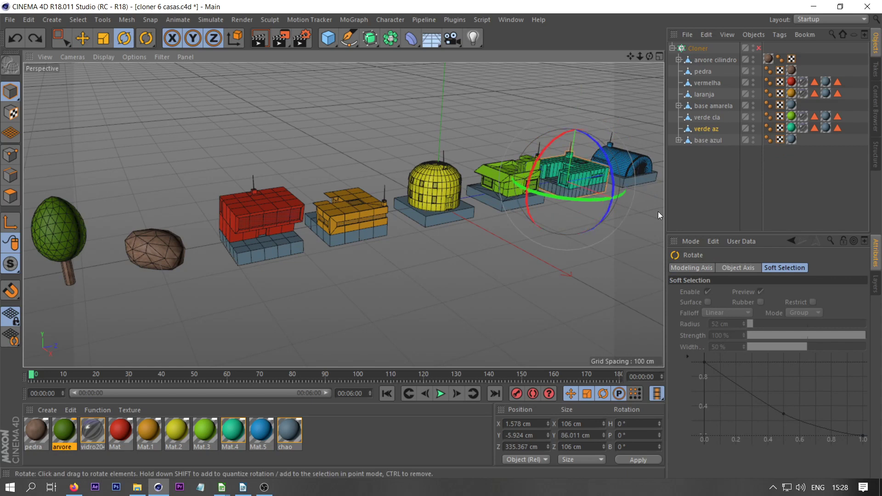
# - Enable the Cloner again and raise its Seed to 123478 so the clone order changes
pyautogui.click(759, 48)
pyautogui.moveTo(631, 57)
pyautogui.mouseDown()
pyautogui.moveTo(620, 70)
pyautogui.moveTo(257, 104)
pyautogui.moveTo(138, 124)
pyautogui.mouseUp()
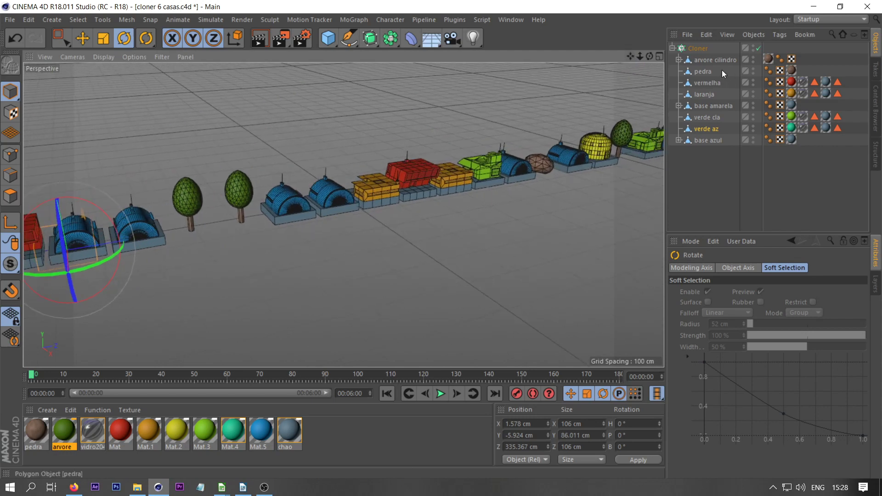
pyautogui.moveTo(630, 56)
pyautogui.mouseDown()
pyautogui.moveTo(342, 212)
pyautogui.moveTo(462, 190)
pyautogui.moveTo(367, 189)
pyautogui.mouseUp()
pyautogui.click(700, 49)
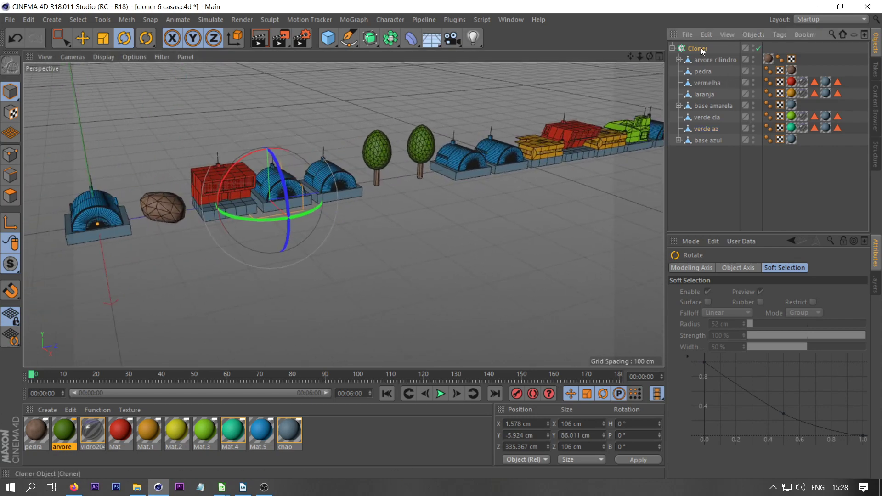
pyautogui.click(829, 328)
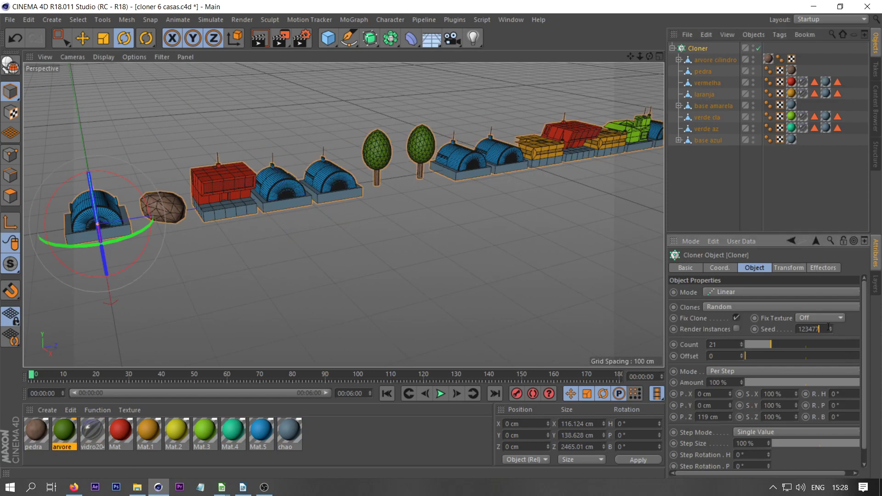
pyautogui.click(832, 326)
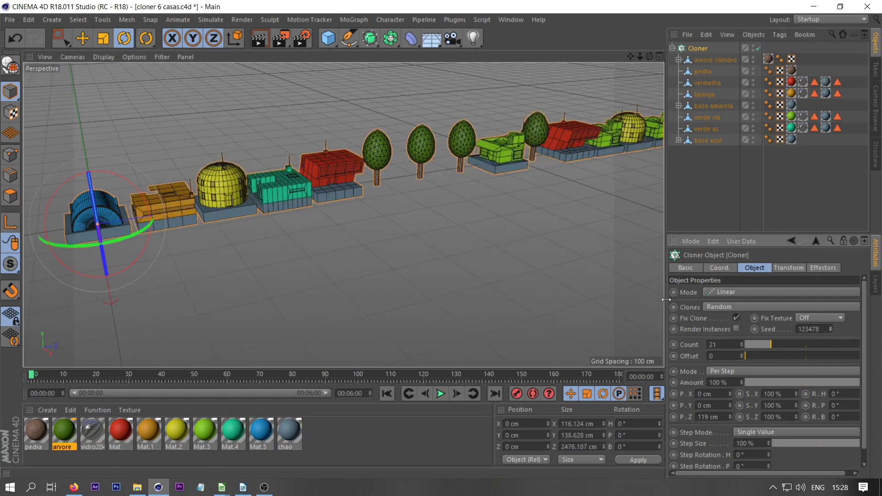
pyautogui.moveTo(649, 57); pyautogui.dragTo(406, 205)
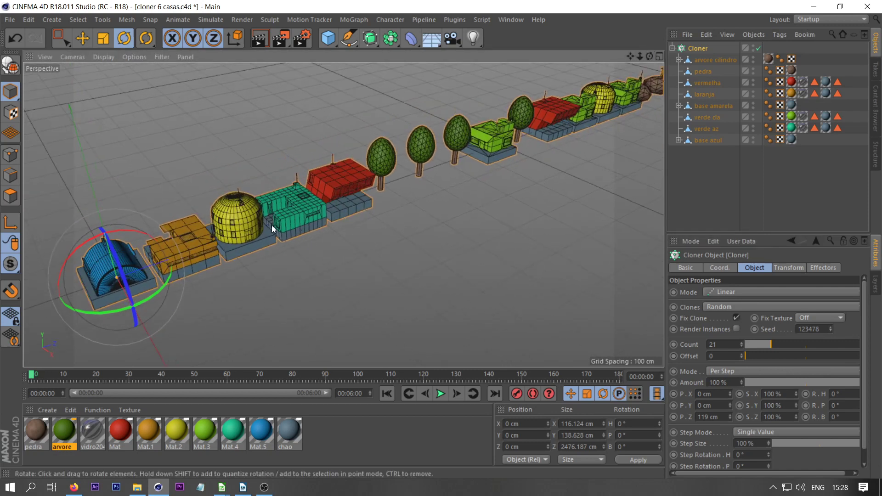
pyautogui.scroll(3, 271, 225)
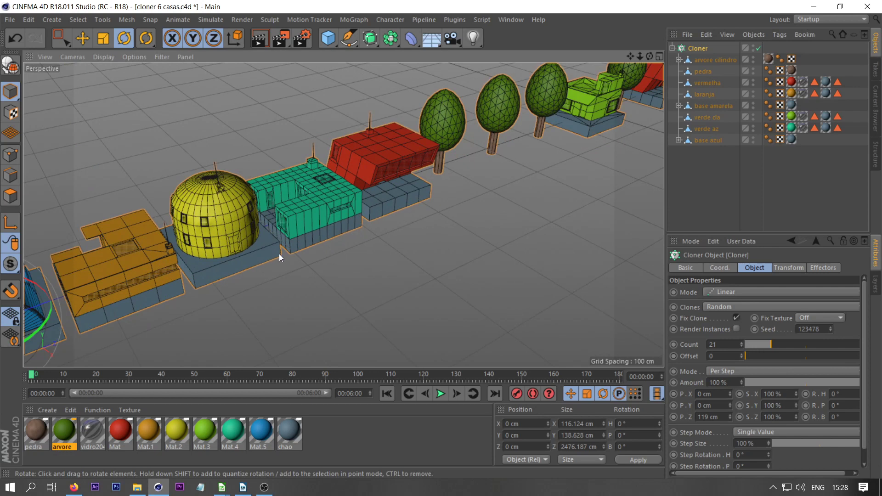
# - Disable the Cloner and select the original verde az house
pyautogui.click(758, 47)
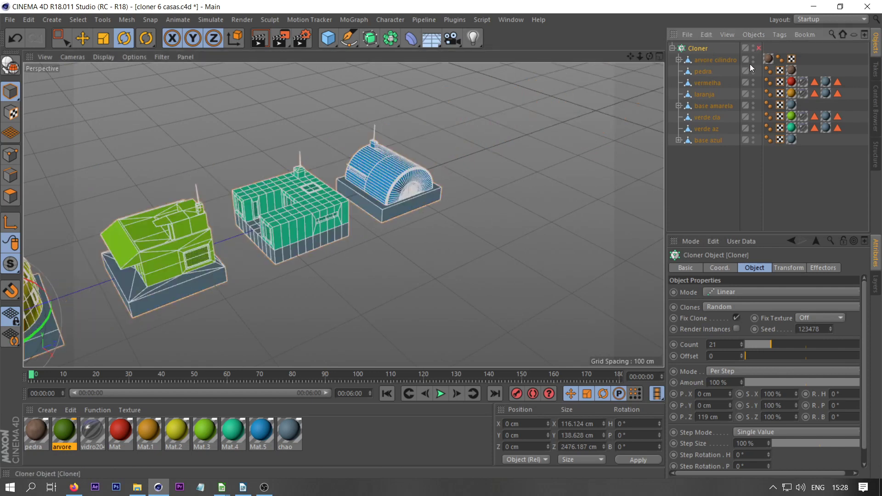
pyautogui.moveTo(629, 56); pyautogui.dragTo(791, 9)
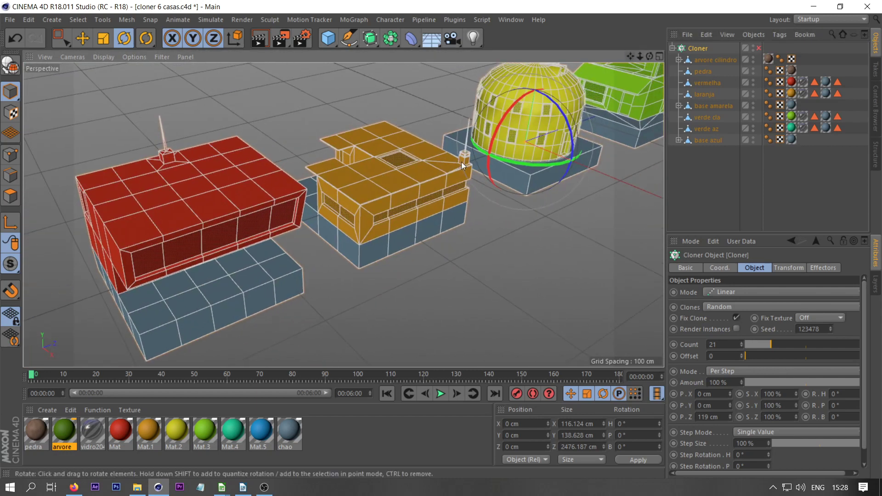
pyautogui.scroll(-8, 256, 264)
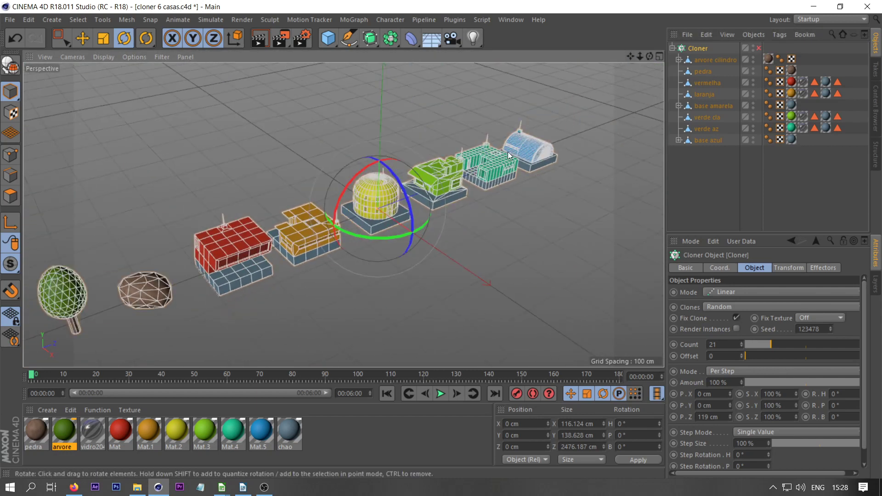
pyautogui.click(495, 156)
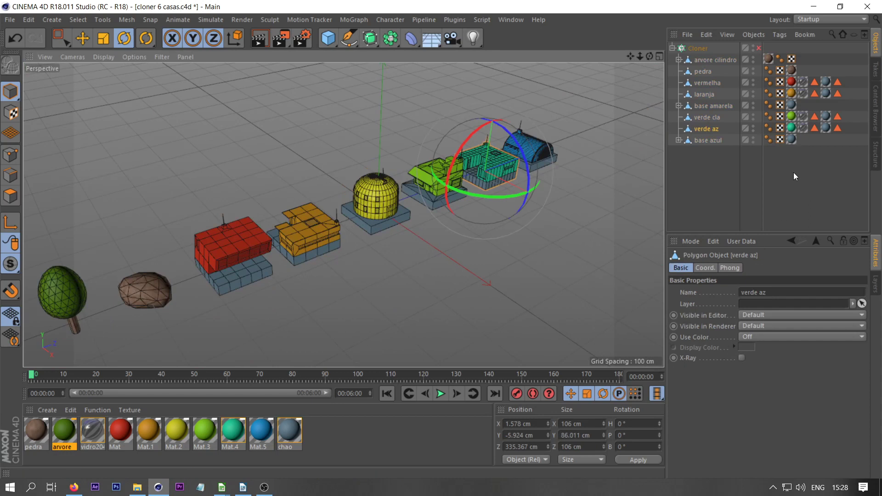
pyautogui.click(707, 149)
pyautogui.click(706, 127)
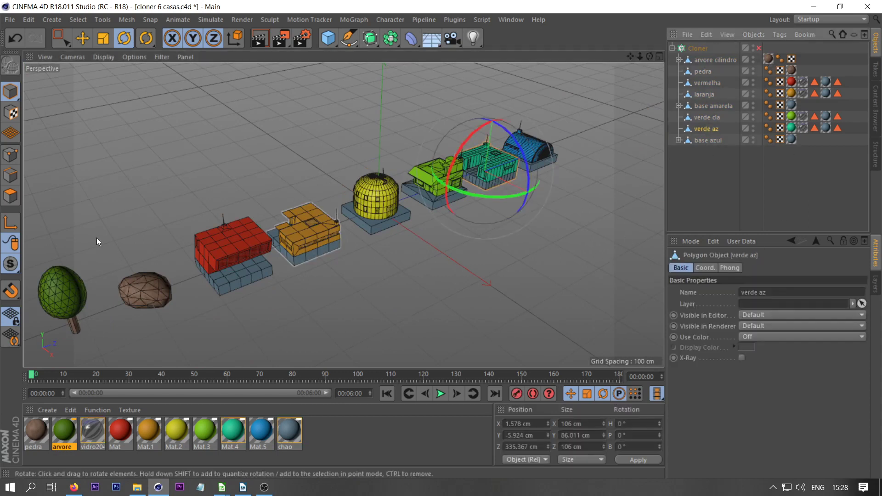
# - Enable axis modification and select the vermelha house with the Move tool to examine its axis
pyautogui.click(10, 222)
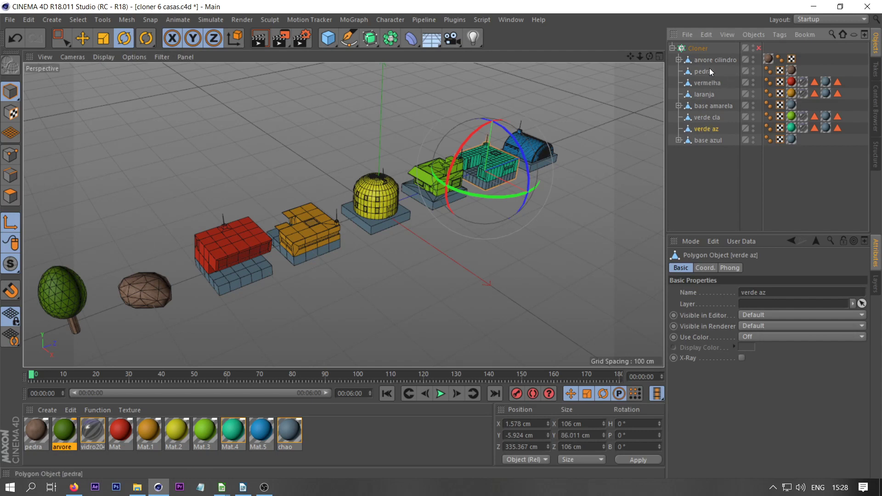
pyautogui.click(712, 86)
pyautogui.click(82, 38)
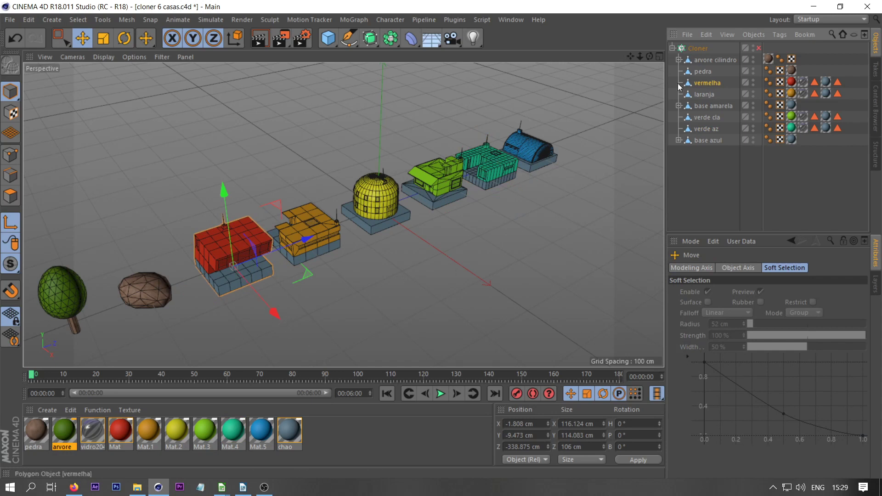
# - Rotate only the verde az house's axis to a heading of -90° using axis modification, and re-enable the Cloner
pyautogui.click(712, 128)
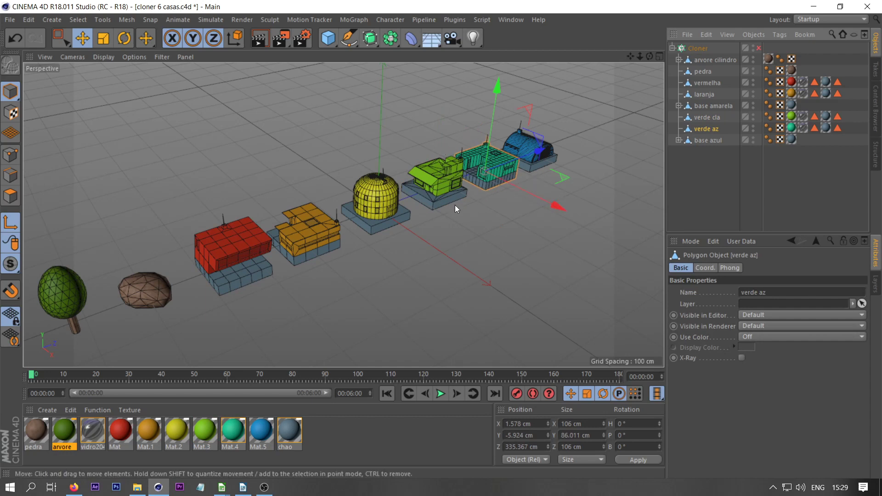
pyautogui.click(13, 222)
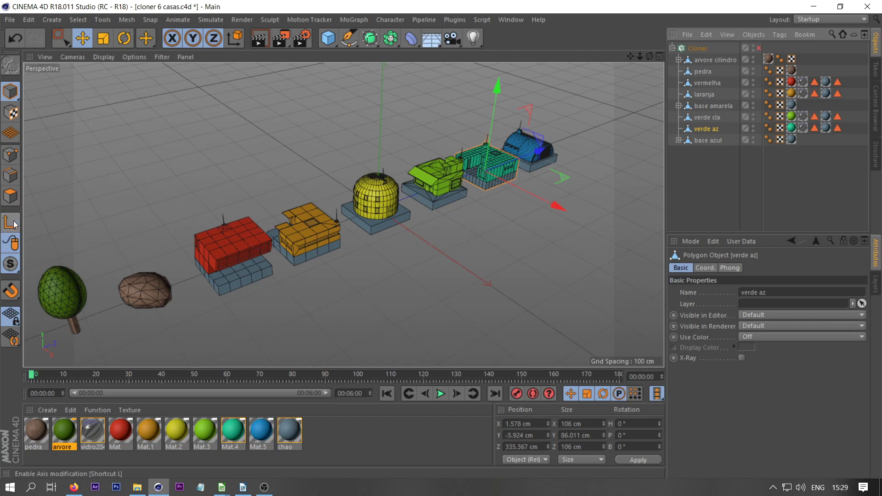
pyautogui.click(7, 224)
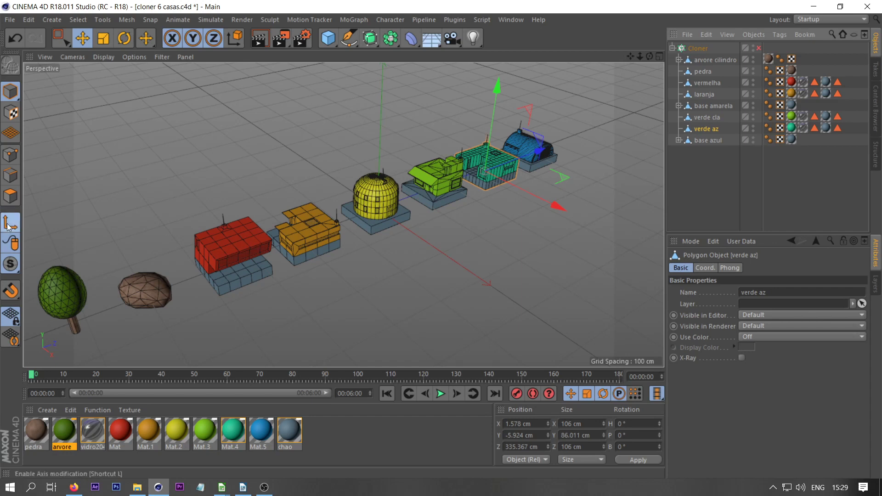
pyautogui.click(124, 39)
pyautogui.moveTo(487, 191); pyautogui.dragTo(418, 177)
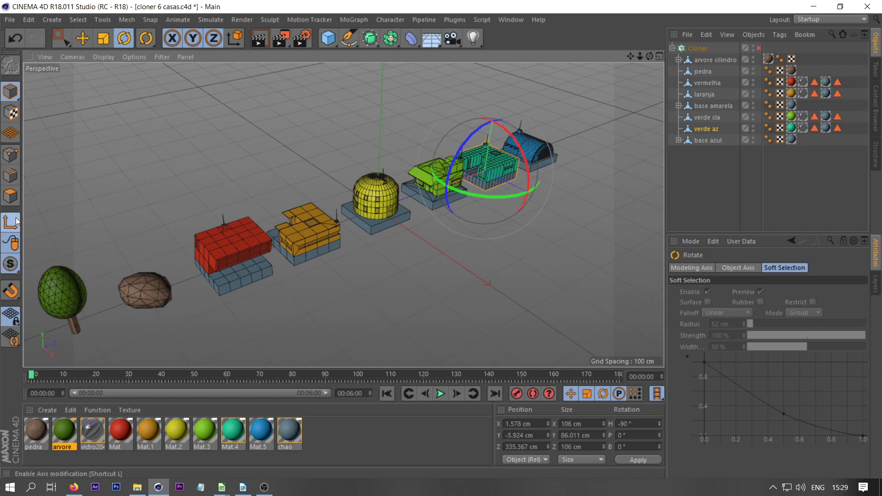
pyautogui.click(84, 38)
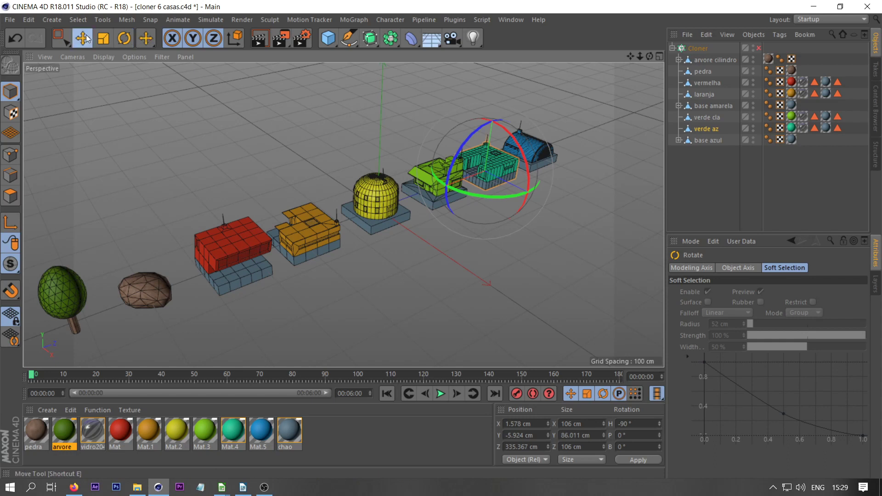
pyautogui.click(758, 48)
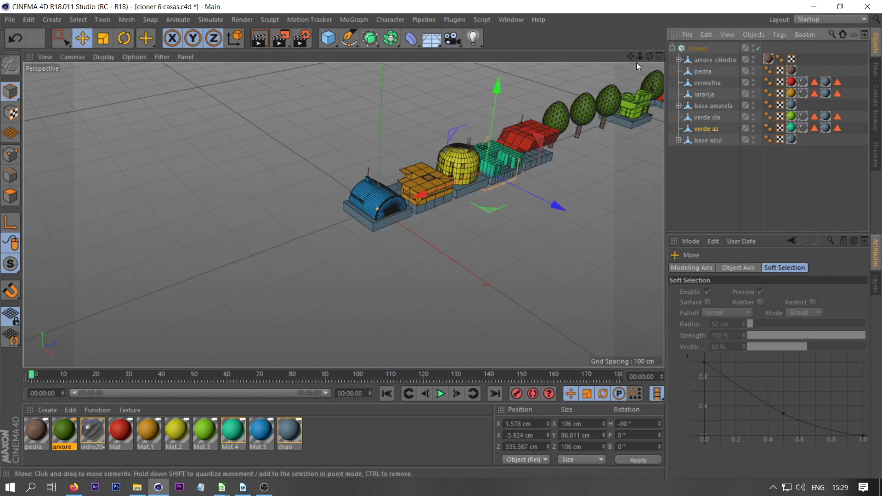
# - Disable the Cloner, rotate the original verde az house back to a heading of 0°, and re-enable the Cloner
pyautogui.moveTo(629, 56); pyautogui.dragTo(335, 224)
pyautogui.scroll(5, 362, 192)
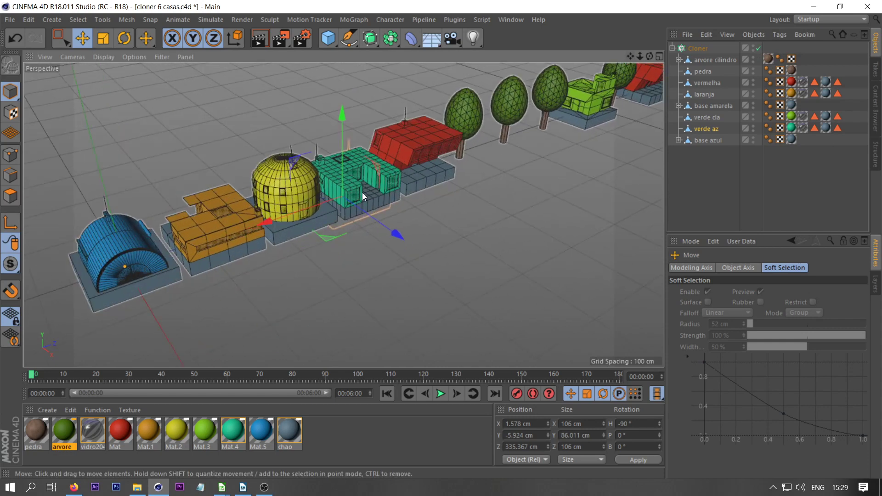
pyautogui.scroll(-6, 555, 206)
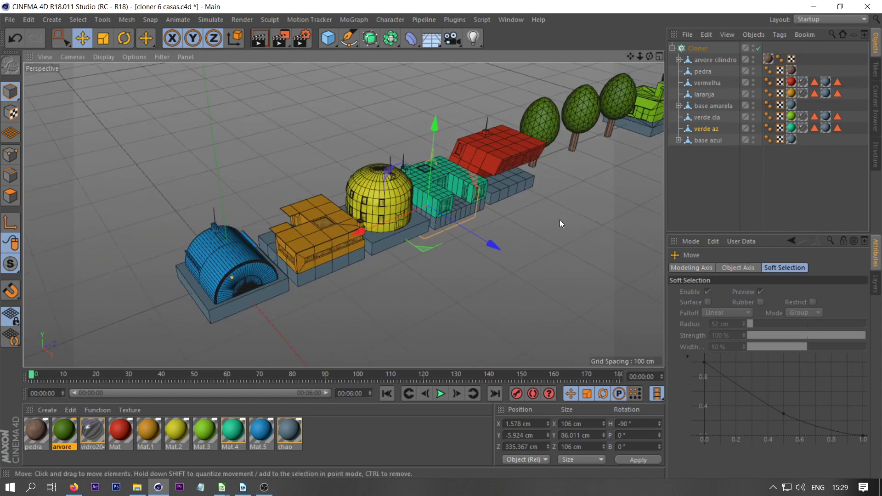
pyautogui.click(759, 48)
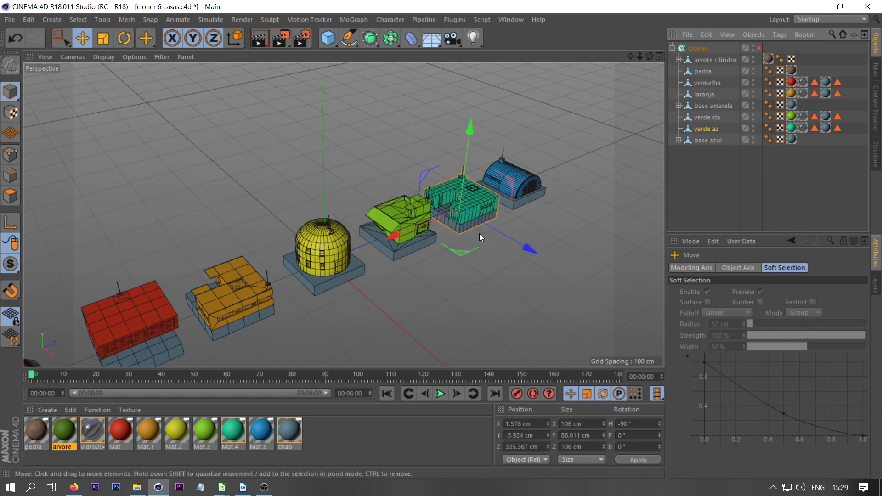
pyautogui.press('r')
pyautogui.moveTo(459, 239); pyautogui.dragTo(536, 214)
pyautogui.click(83, 38)
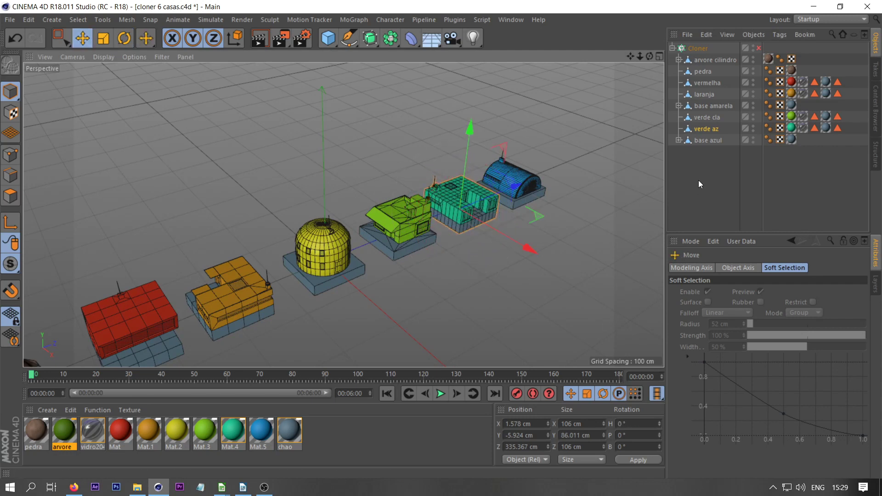
pyautogui.click(758, 48)
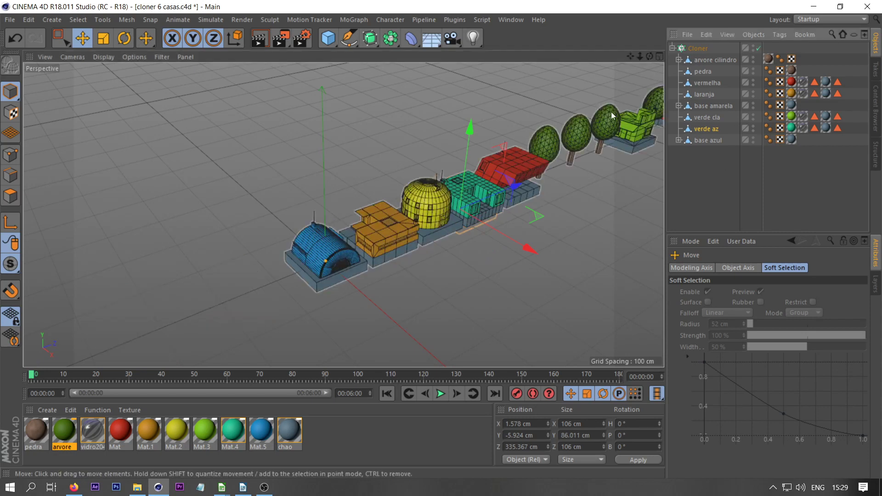
# - Duplicate the Cloner and move the copy along X to about 243.58 cm to form a second, parallel row
pyautogui.moveTo(630, 56); pyautogui.dragTo(406, 61)
pyautogui.moveTo(649, 56); pyautogui.dragTo(512, 92)
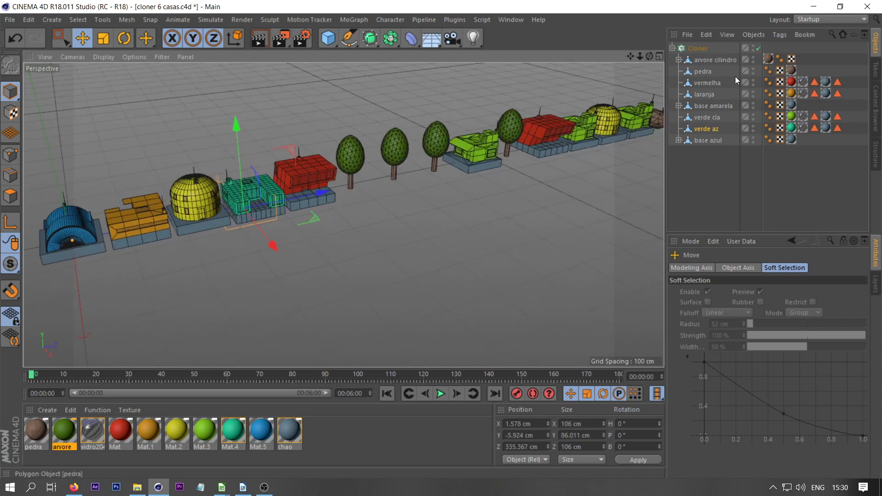
pyautogui.click(673, 48)
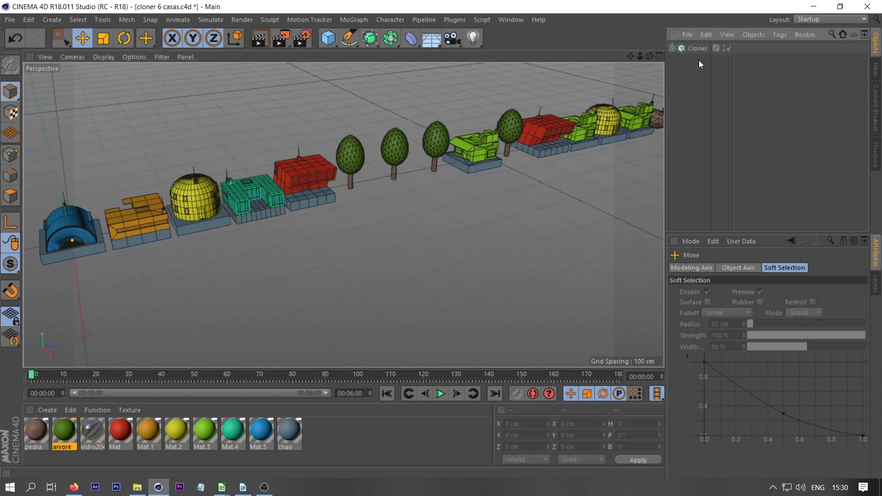
pyautogui.click(700, 47)
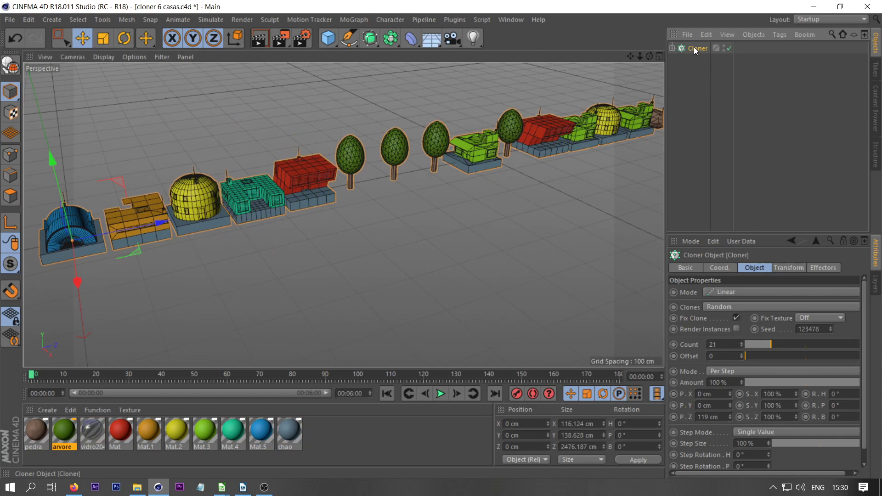
pyautogui.keyDown('ctrl'); pyautogui.moveTo(695, 51); pyautogui.dragTo(676, 134); pyautogui.keyUp('ctrl')
pyautogui.scroll(-3, 474, 189)
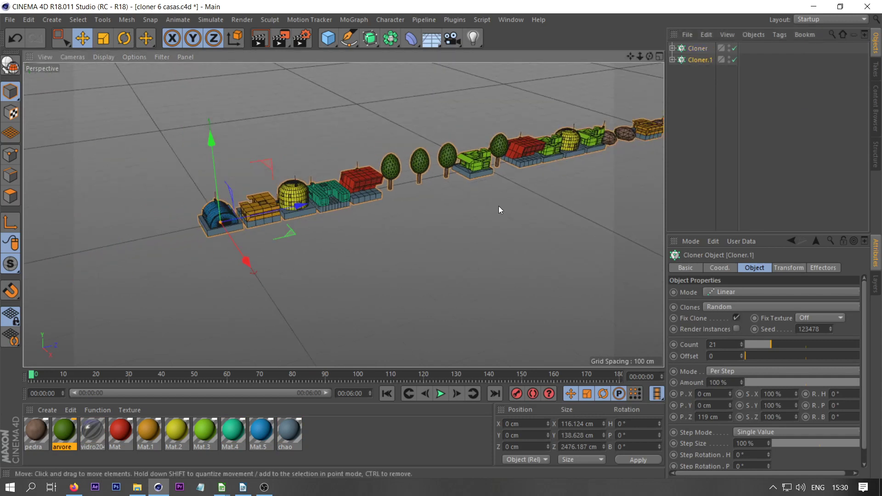
pyautogui.moveTo(650, 57); pyautogui.dragTo(594, 98)
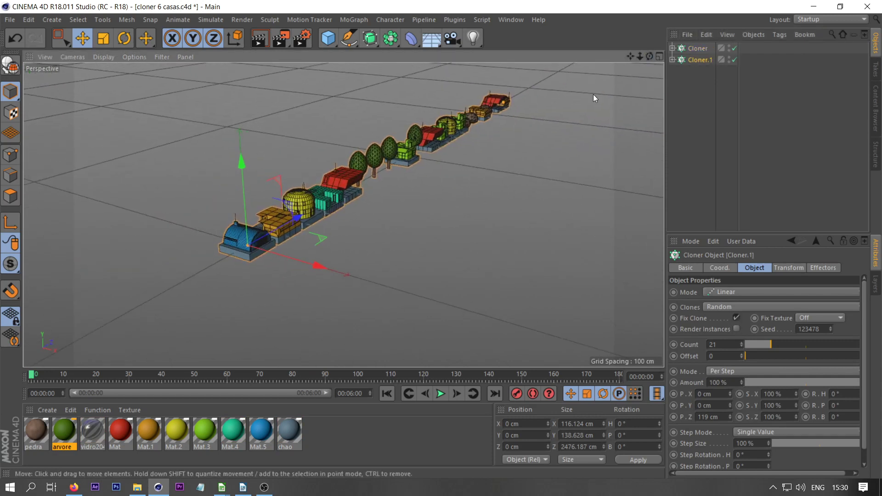
pyautogui.moveTo(310, 263); pyautogui.dragTo(398, 294)
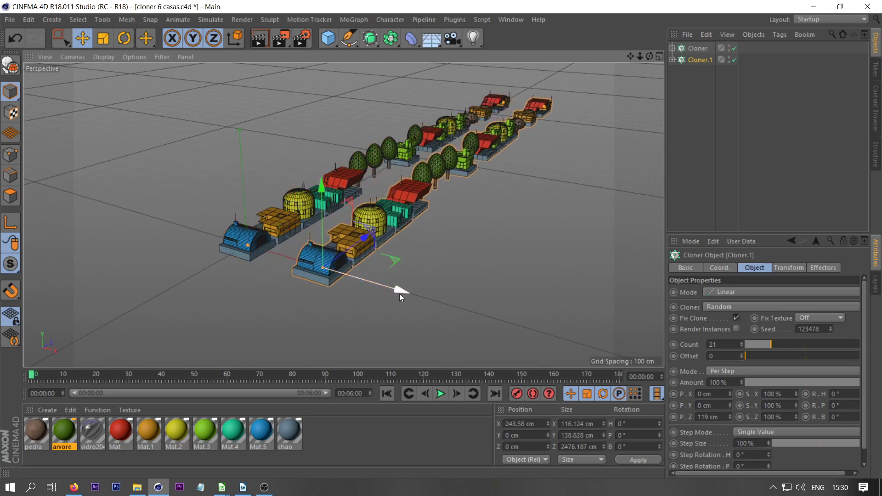
# - Rotate the duplicated Cloner to a heading of 180° and move it along its row to about Z 2361.35 cm
pyautogui.moveTo(650, 56); pyautogui.dragTo(654, 58)
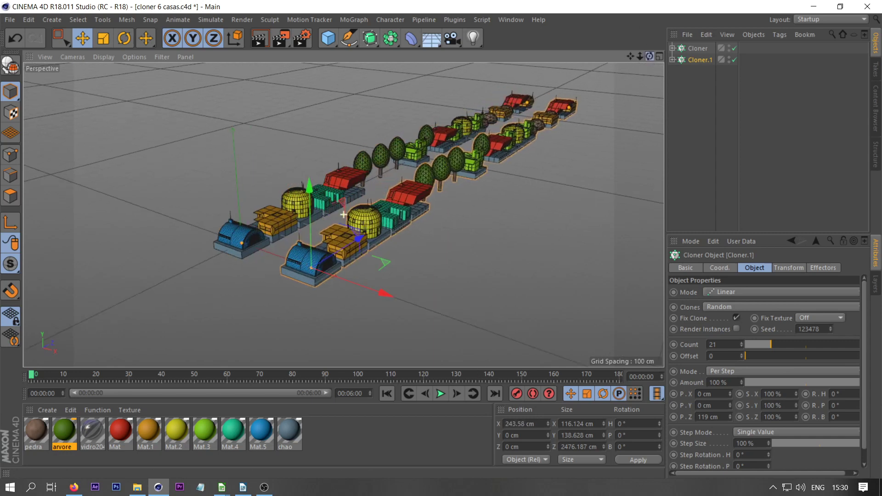
pyautogui.press('r')
pyautogui.moveTo(306, 295); pyautogui.dragTo(346, 106)
pyautogui.press('e')
pyautogui.moveTo(281, 291); pyautogui.dragTo(580, 164)
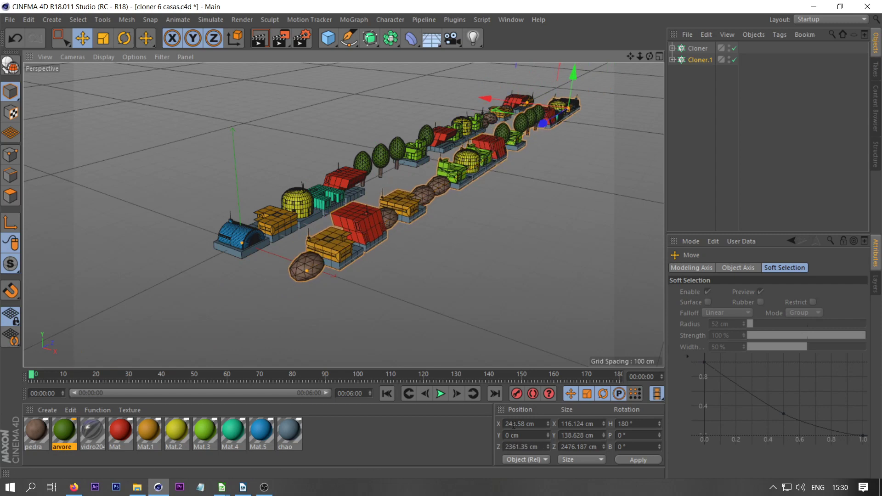
# - Raise the duplicated Cloner's Seed to 123480 to vary its clone order
pyautogui.click(700, 61)
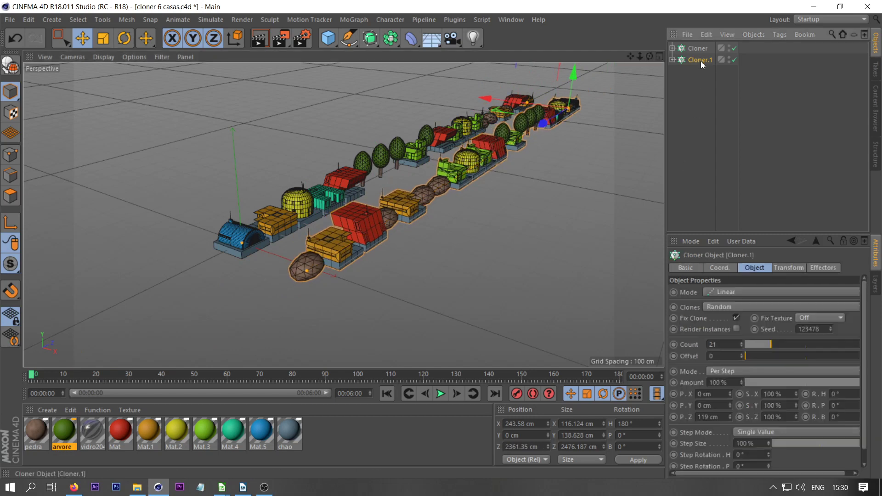
pyautogui.click(831, 328)
pyautogui.click(831, 328)
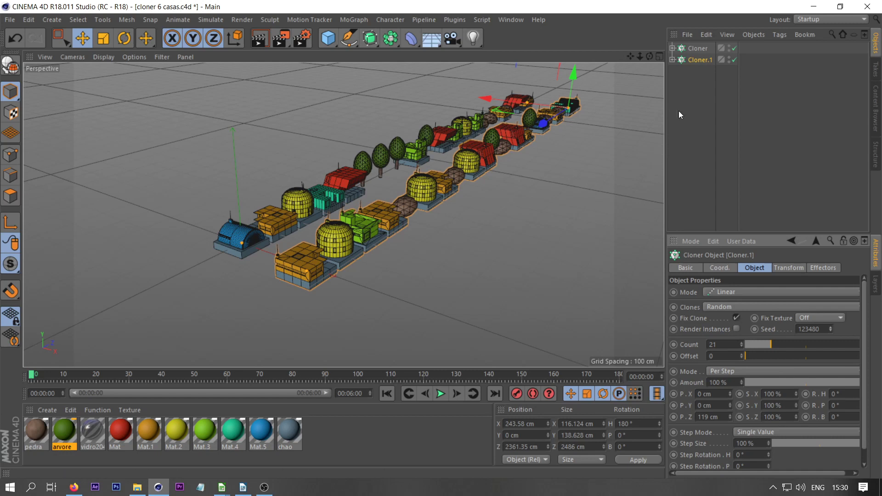
# - Undo the seed change, move and 180° rotation of the duplicated Cloner
pyautogui.hotkey('ctrl', 'z')
pyautogui.hotkey('ctrl', 'z')
pyautogui.hotkey('ctrl', 'z')
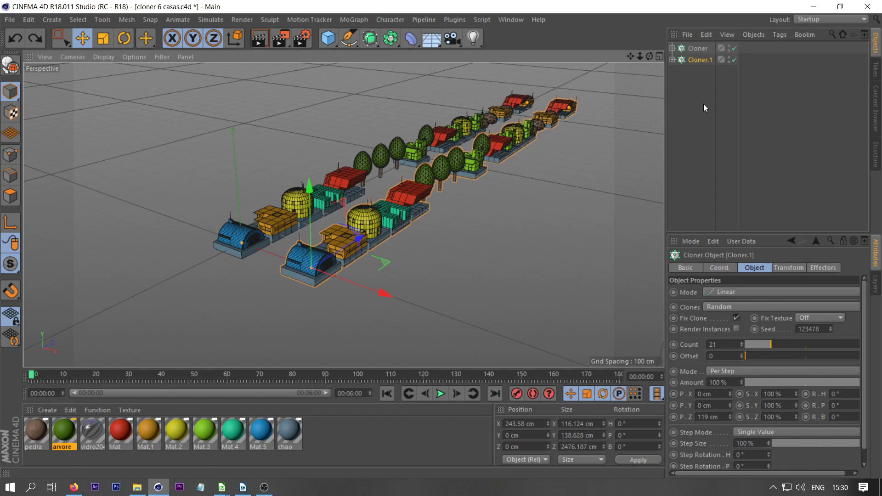
# - Select the duplicated Cloner and open its Transform settings
pyautogui.click(694, 75)
pyautogui.click(695, 59)
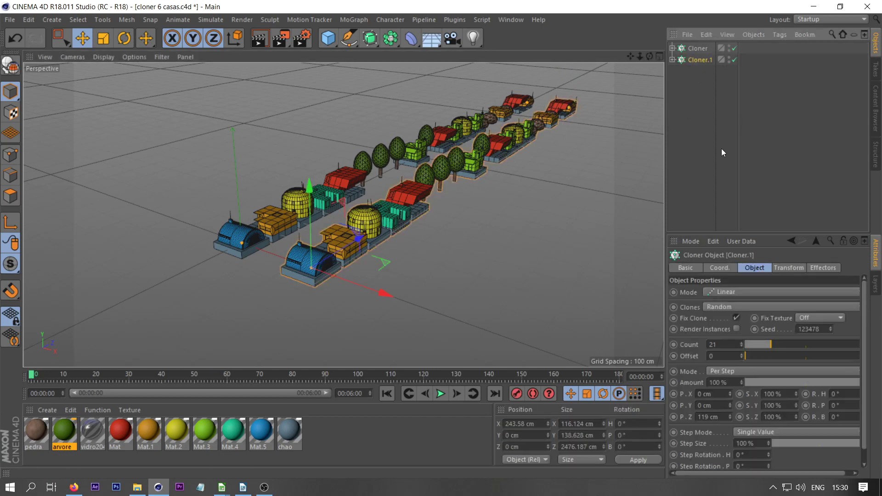
pyautogui.click(788, 267)
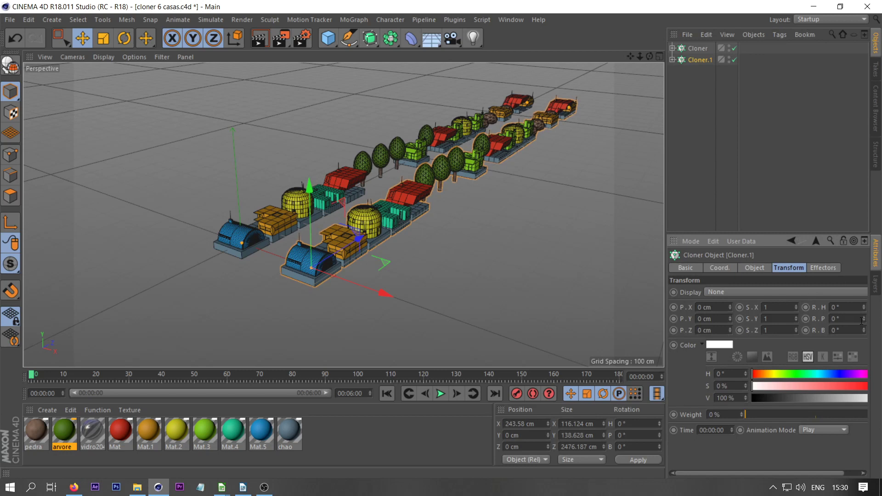
# - Try rotating the duplicated Cloner's clones about heading, pitch and bank, undoing each change
pyautogui.moveTo(863, 307); pyautogui.dragTo(864, 333)
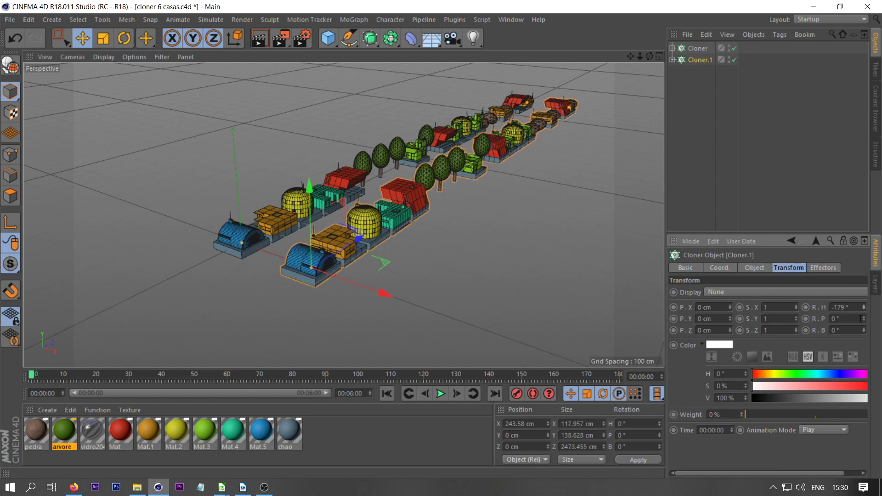
pyautogui.hotkey('ctrl', 'z')
pyautogui.moveTo(863, 318); pyautogui.dragTo(864, 303)
pyautogui.hotkey('ctrl', 'z')
pyautogui.moveTo(864, 334); pyautogui.dragTo(864, 331)
pyautogui.hotkey('ctrl', 'z')
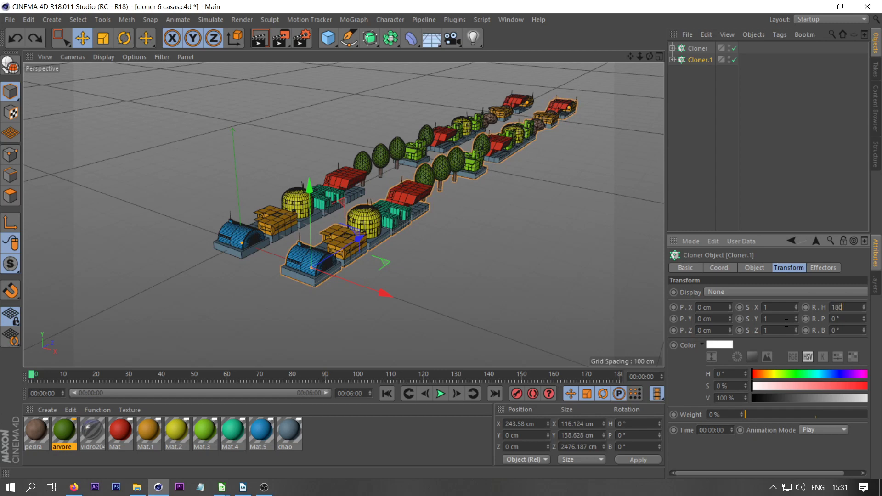
# - Set the duplicated Cloner's clone heading rotation to 180° and change its Seed to 123446
pyautogui.write('180')
pyautogui.press('Return')
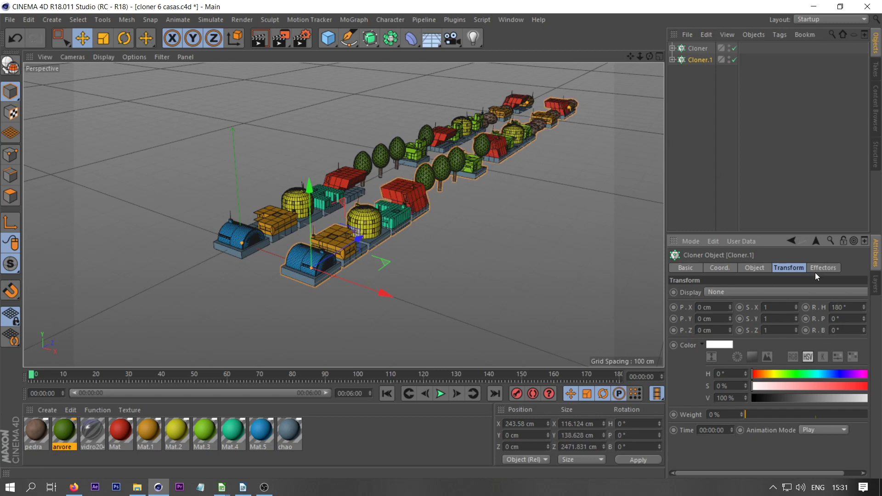
pyautogui.click(754, 268)
pyautogui.moveTo(832, 332); pyautogui.dragTo(831, 339)
# - Add a Plane primitive and centre it between the two rows at about X 110.435 cm and Z 1166.917 cm
pyautogui.moveTo(343, 216)
pyautogui.keyDown('alt'); pyautogui.mouseDown()
pyautogui.moveTo(414, 193)
pyautogui.moveTo(416, 179)
pyautogui.mouseUp(); pyautogui.keyUp('alt')
pyautogui.keyDown('alt'); pyautogui.moveTo(243, 242); pyautogui.dragTo(299, 233, button='right'); pyautogui.keyUp('alt')
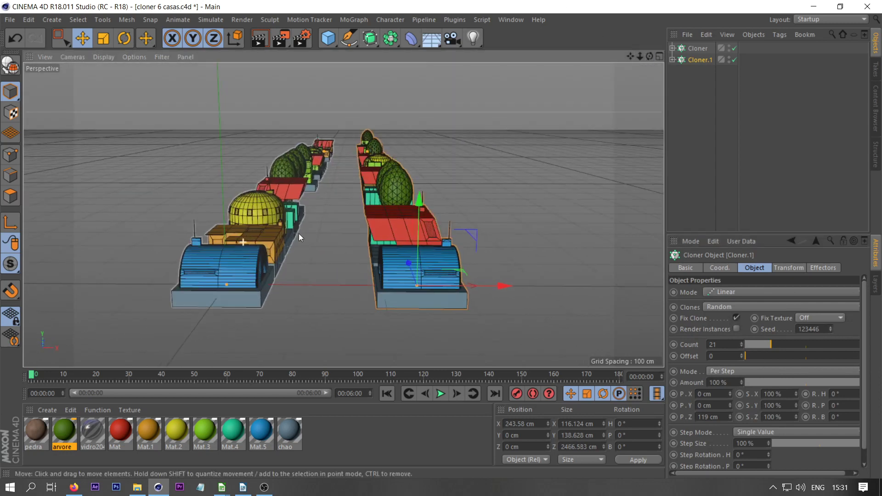
pyautogui.scroll(3, 301, 233)
pyautogui.moveTo(649, 56)
pyautogui.mouseDown()
pyautogui.moveTo(649, 32)
pyautogui.moveTo(615, 54)
pyautogui.moveTo(648, 53)
pyautogui.moveTo(620, 73)
pyautogui.moveTo(680, 41)
pyautogui.moveTo(644, 69)
pyautogui.moveTo(648, 58)
pyautogui.moveTo(611, 69)
pyautogui.moveTo(633, 64)
pyautogui.mouseUp()
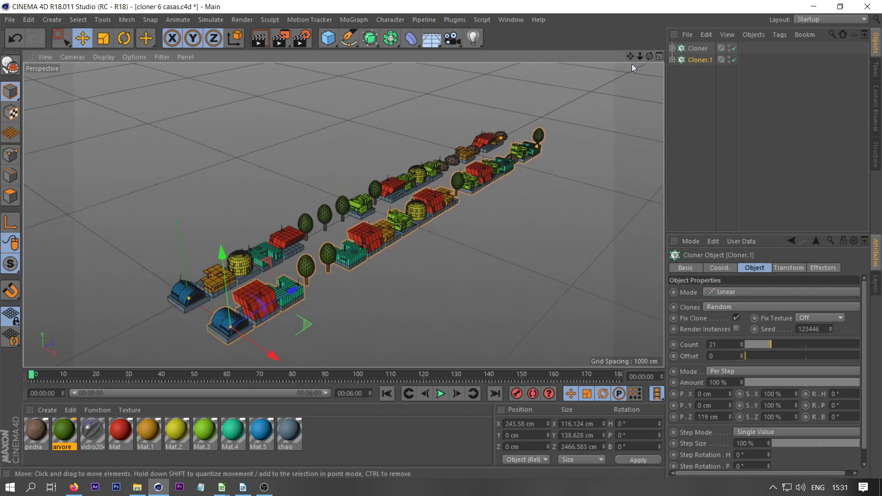
pyautogui.click(328, 38)
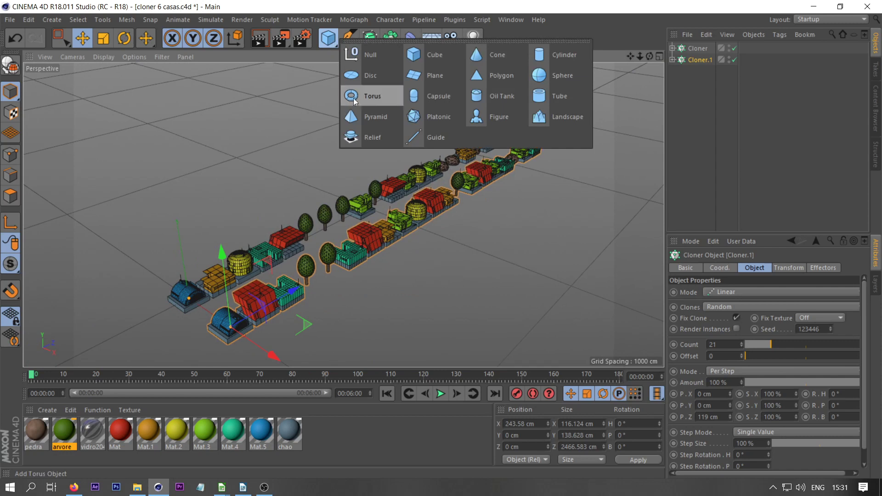
pyautogui.click(420, 76)
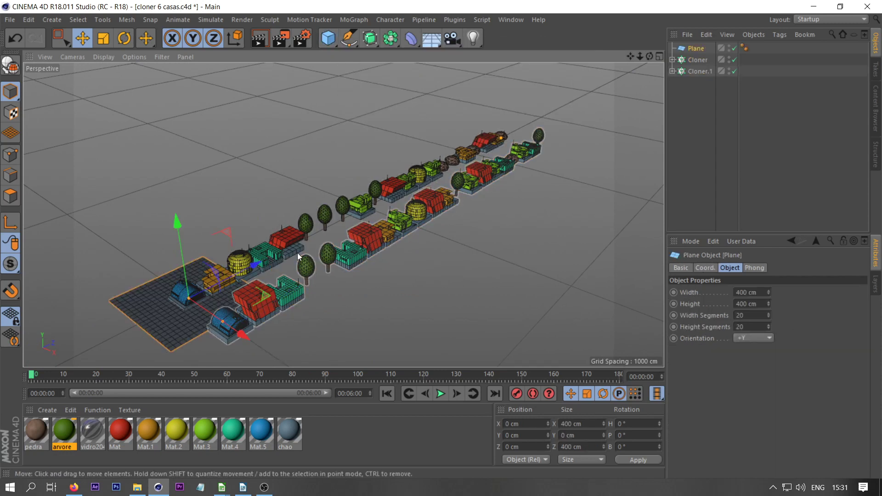
pyautogui.moveTo(648, 56); pyautogui.dragTo(615, 56)
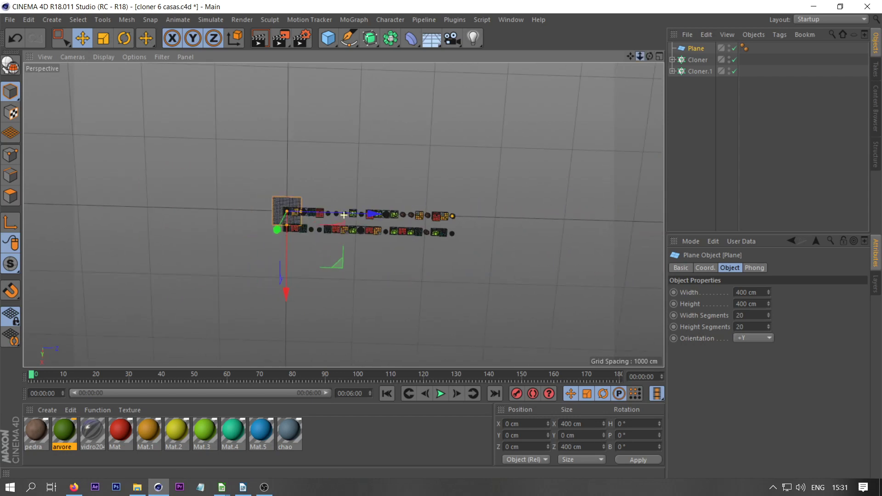
pyautogui.moveTo(335, 212); pyautogui.dragTo(416, 212)
pyautogui.moveTo(371, 269); pyautogui.dragTo(365, 288)
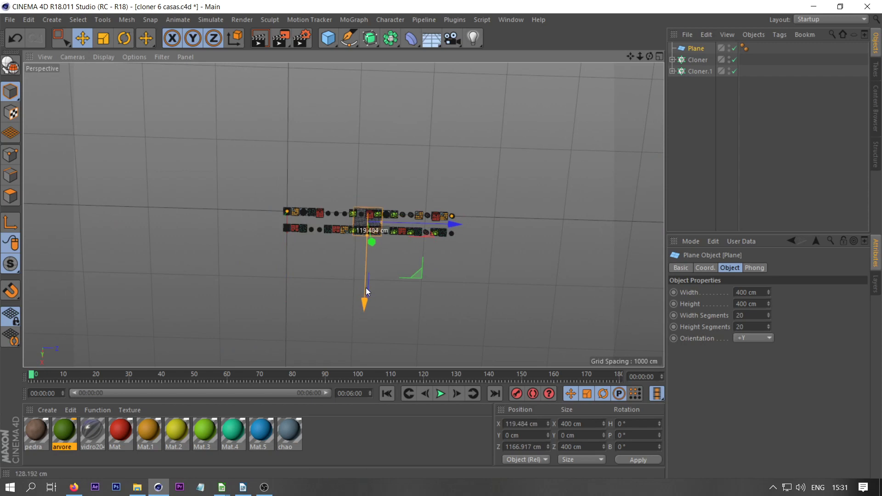
# - Scale the Plane uniformly to about 2450.8 cm, and narrow it along X to about 1228.448 cm
pyautogui.moveTo(649, 56); pyautogui.dragTo(662, 34)
pyautogui.press('t')
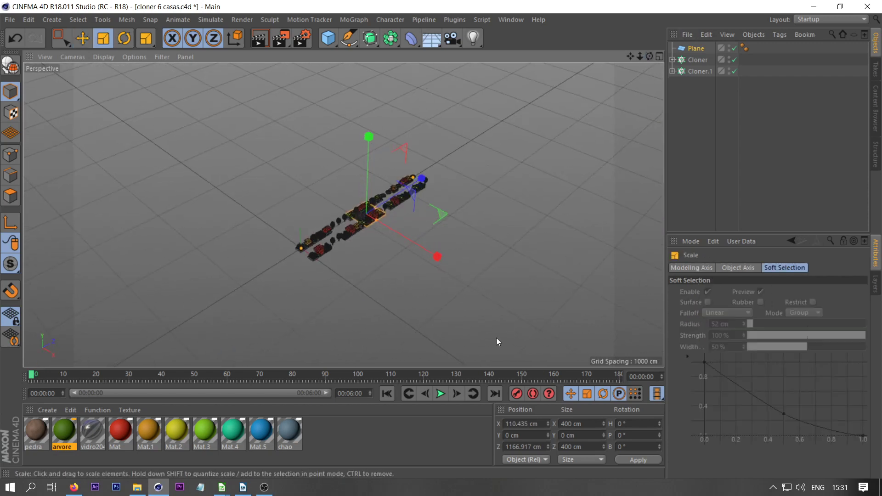
pyautogui.moveTo(350, 299); pyautogui.dragTo(529, 295)
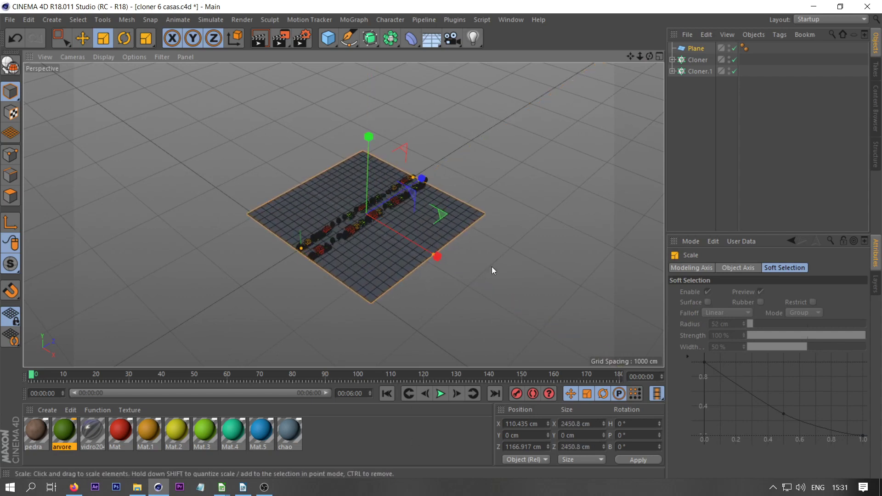
pyautogui.moveTo(433, 256); pyautogui.dragTo(401, 228)
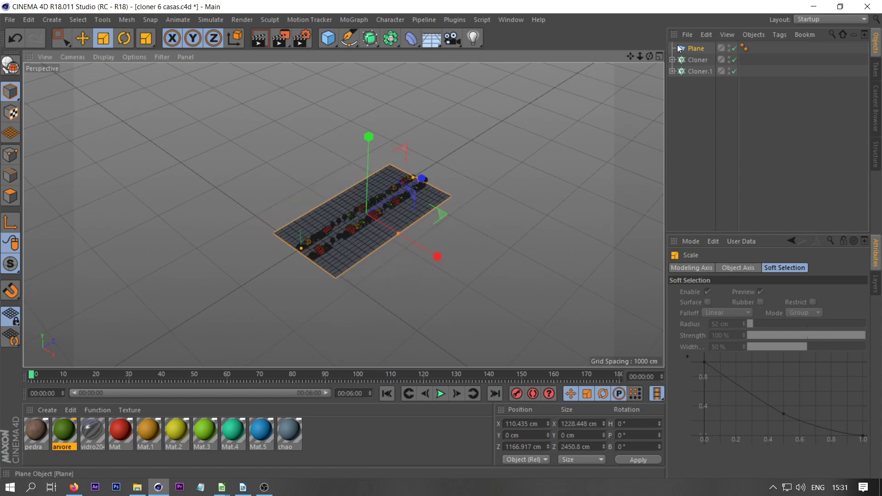
# - Fine-tune the Plane between the rows to about X 120.979 cm with a width of about 1195.054 cm
pyautogui.moveTo(649, 56); pyautogui.dragTo(524, 82)
pyautogui.scroll(3, 374, 218)
pyautogui.scroll(3, 374, 218)
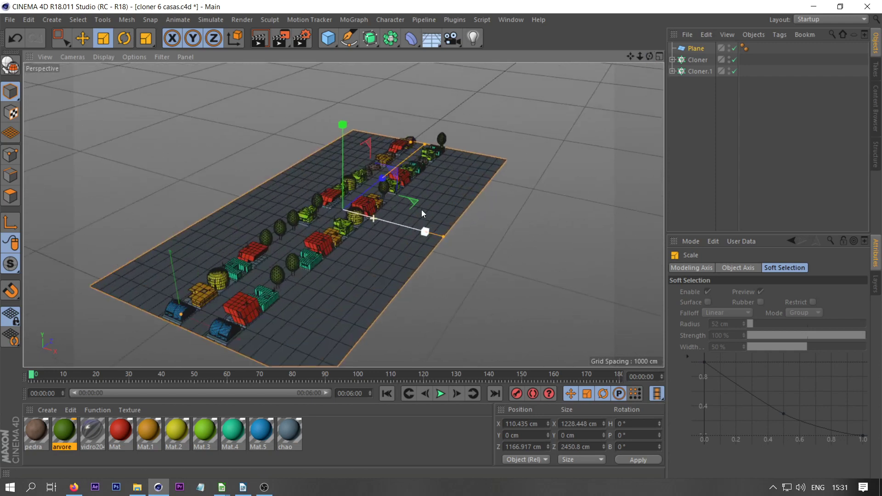
pyautogui.moveTo(649, 57); pyautogui.dragTo(580, 74)
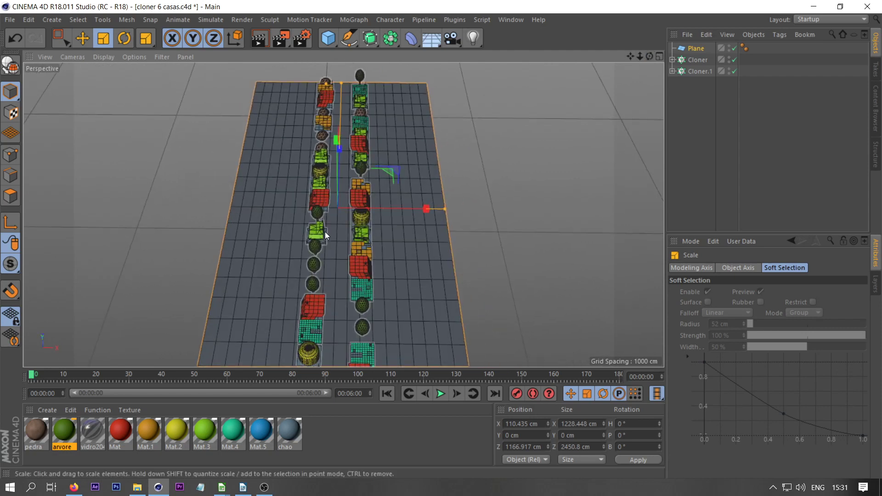
pyautogui.scroll(5, 332, 230)
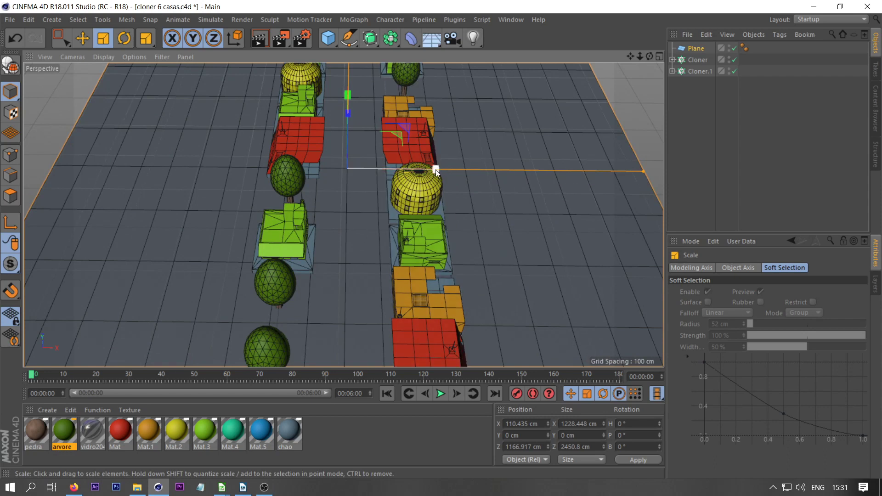
pyautogui.press('e')
pyautogui.moveTo(417, 168); pyautogui.dragTo(424, 167)
pyautogui.moveTo(643, 172); pyautogui.dragTo(639, 171)
pyautogui.moveTo(404, 169); pyautogui.dragTo(405, 168)
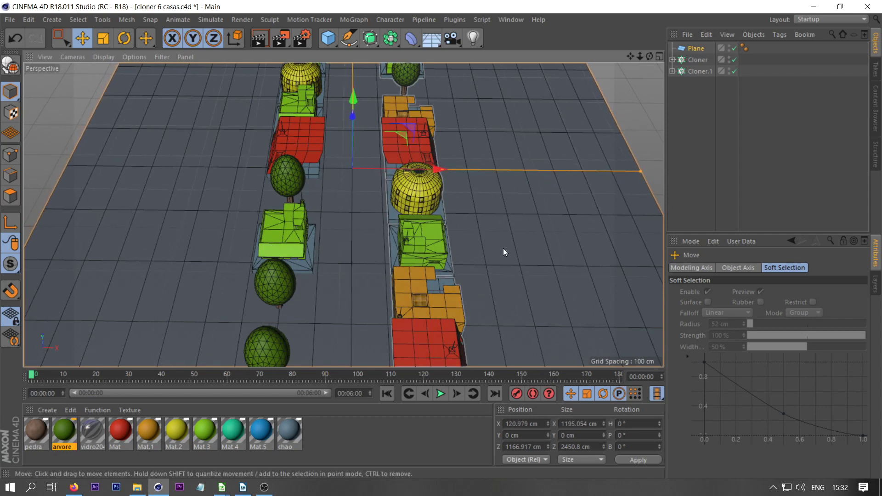
pyautogui.moveTo(649, 56); pyautogui.dragTo(643, 106)
pyautogui.keyDown('alt'); pyautogui.moveTo(344, 214); pyautogui.dragTo(361, 153); pyautogui.keyUp('alt')
pyautogui.scroll(3, 361, 153)
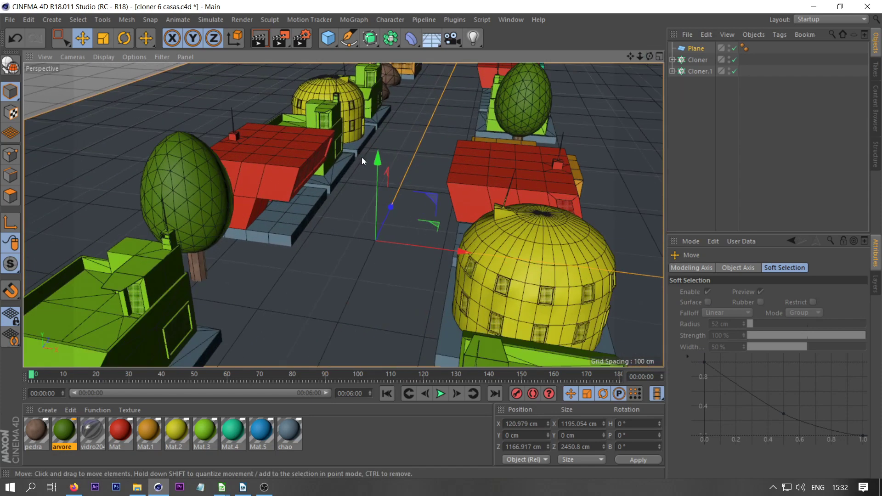
# - Raise the Plane slightly to about Y 9.04 cm
pyautogui.moveTo(382, 150); pyautogui.dragTo(382, 147)
pyautogui.moveTo(644, 56); pyautogui.dragTo(649, 57)
# - Select both Cloners and reduce their per-step Z spacing to 107 cm
pyautogui.moveTo(704, 84); pyautogui.dragTo(698, 61)
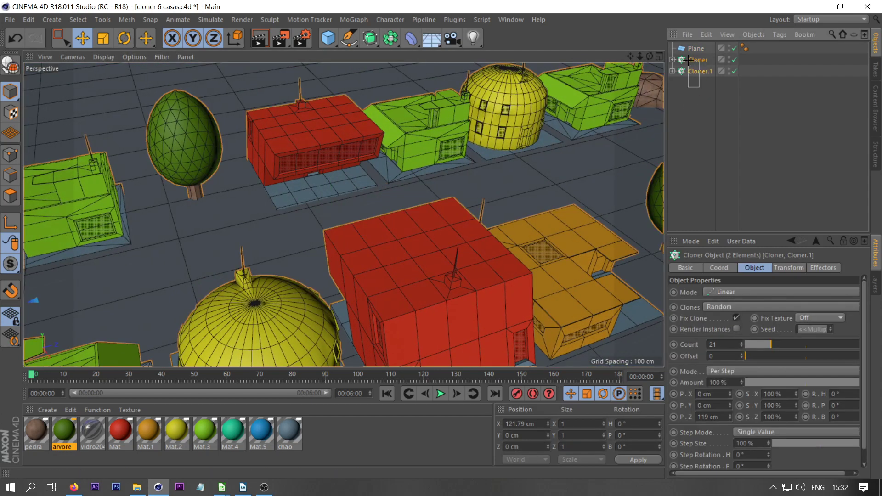
pyautogui.click(729, 417)
pyautogui.click(729, 418)
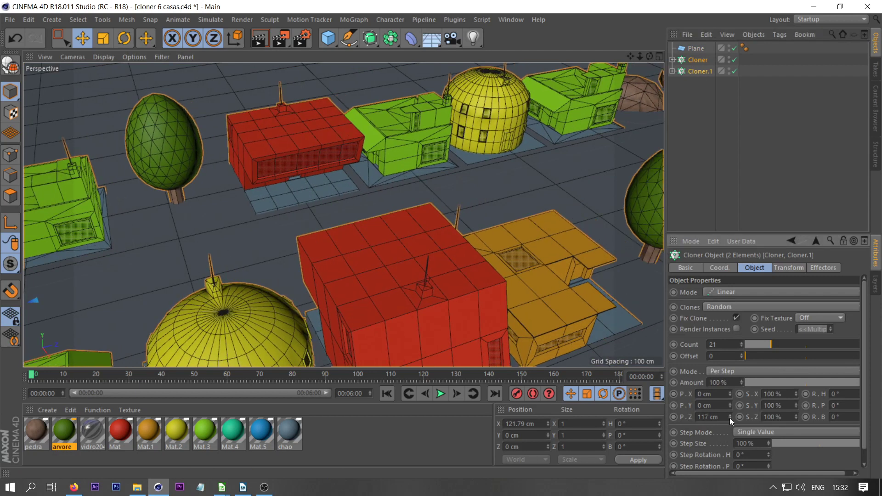
pyautogui.click(730, 417)
pyautogui.click(730, 418)
pyautogui.click(729, 418)
pyautogui.click(730, 418)
pyautogui.click(730, 418)
pyautogui.click(729, 418)
pyautogui.click(730, 417)
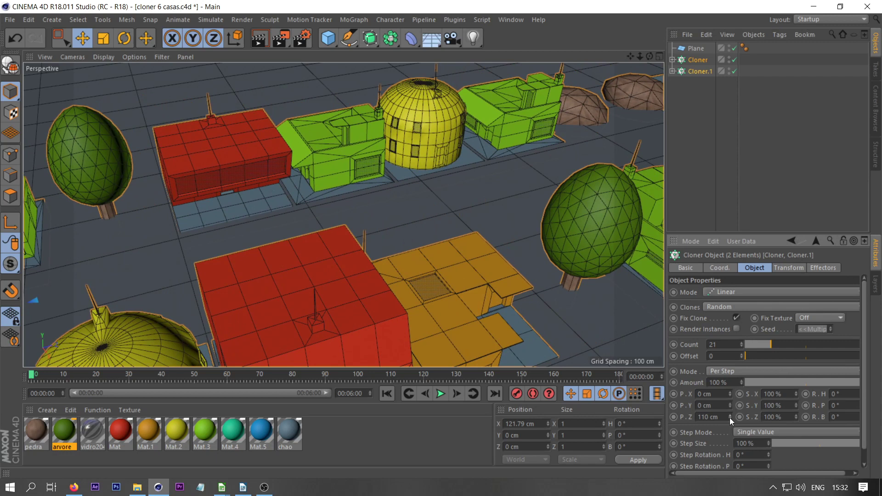
pyautogui.click(729, 417)
pyautogui.click(730, 418)
pyautogui.click(729, 418)
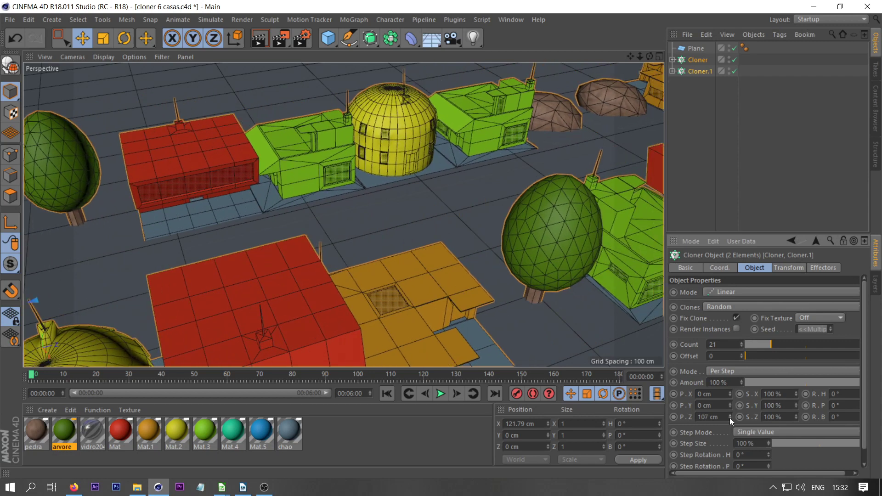
# - Move both Cloners together along the Plane's length to about Z 96.351 cm
pyautogui.moveTo(640, 56); pyautogui.dragTo(574, 58)
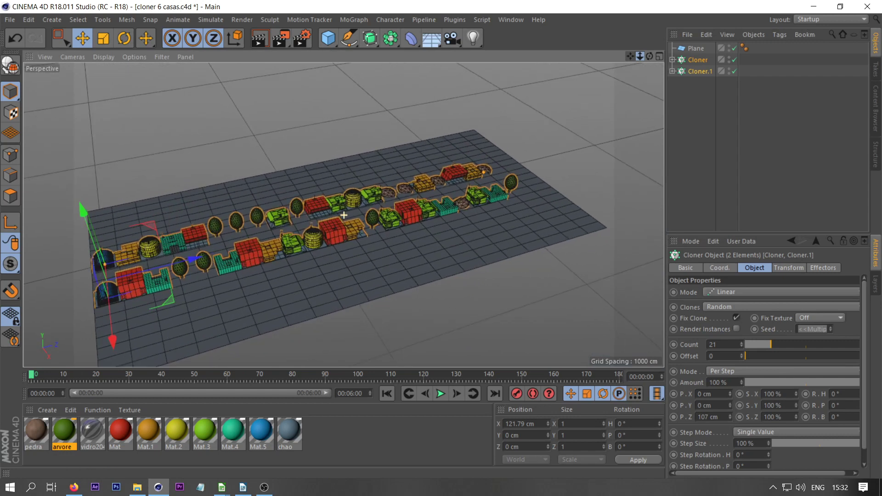
pyautogui.moveTo(195, 261); pyautogui.dragTo(216, 251)
pyautogui.moveTo(649, 56); pyautogui.dragTo(620, 58)
# - Apply the arvore material to the Plane and make the Plane editable
pyautogui.moveTo(65, 430); pyautogui.dragTo(755, 83)
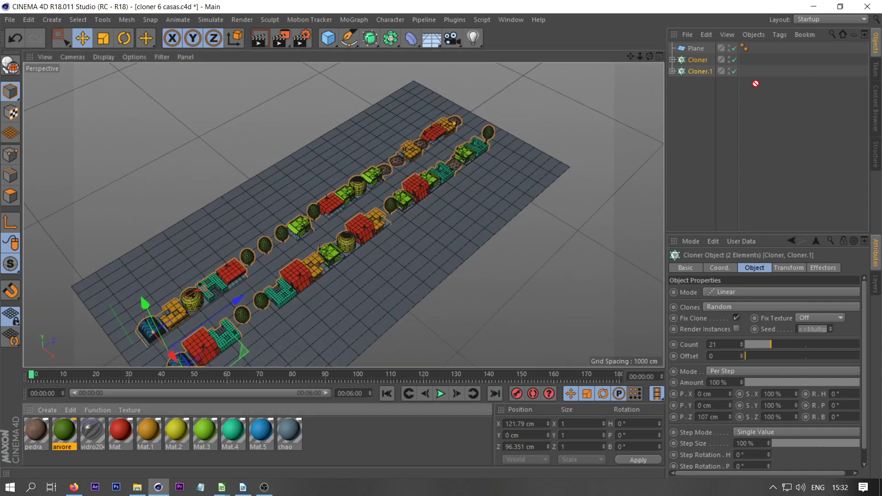
pyautogui.moveTo(699, 55); pyautogui.dragTo(610, 111)
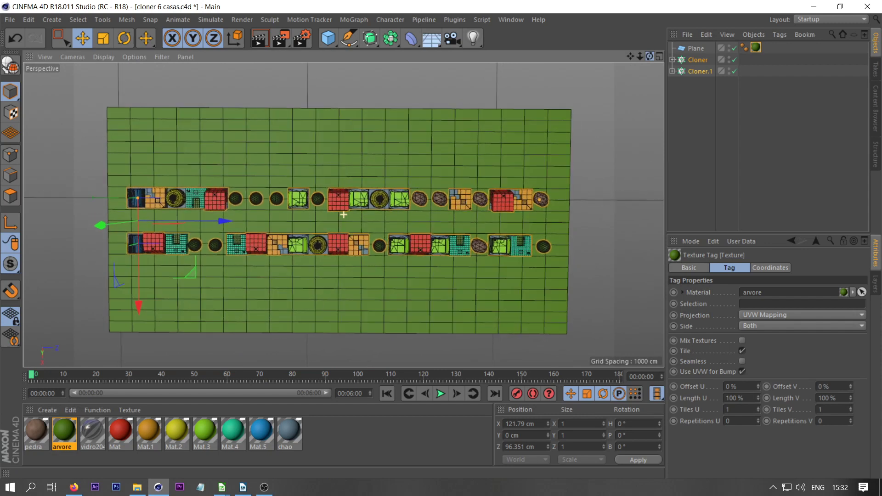
pyautogui.moveTo(633, 54); pyautogui.dragTo(671, 29)
pyautogui.moveTo(649, 56); pyautogui.dragTo(696, 57)
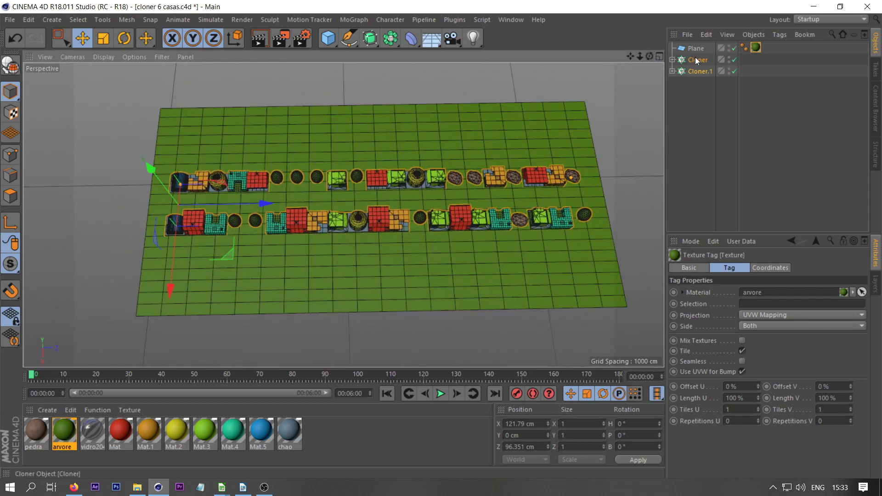
pyautogui.click(695, 48)
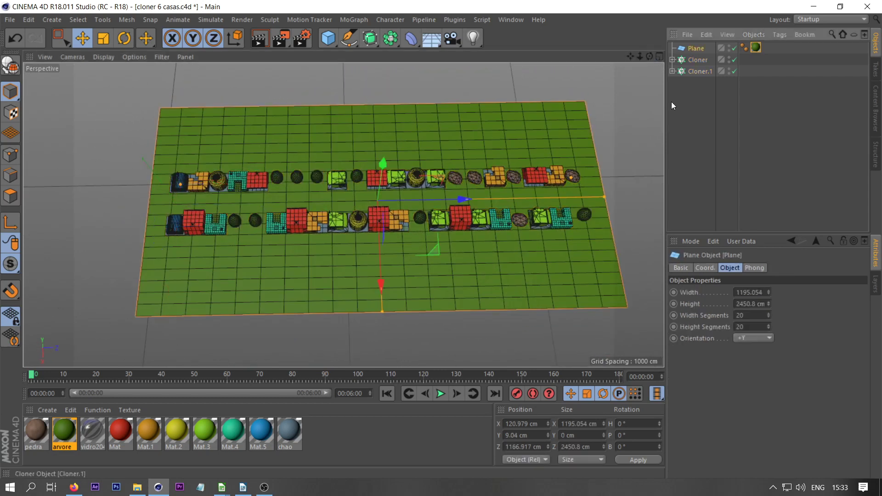
pyautogui.click(10, 64)
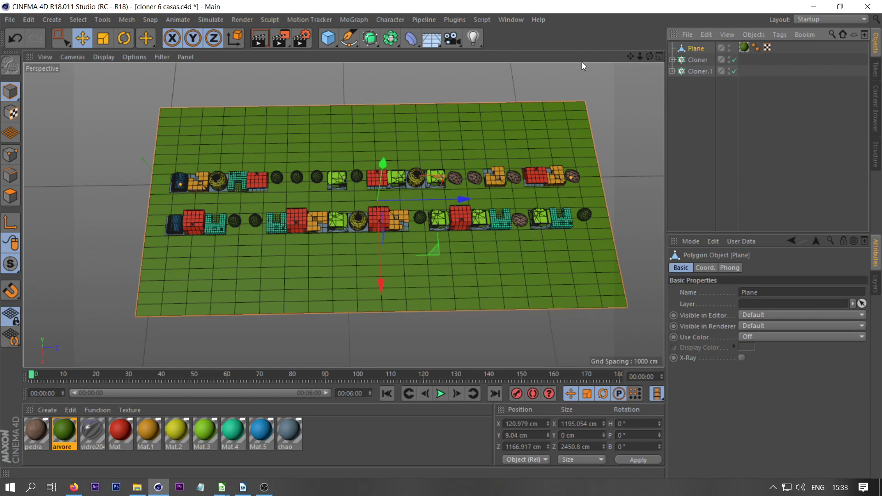
# - In the top view, rectangle-select the central strip of Plane polygons running between the two rows of houses
pyautogui.moveTo(650, 56)
pyautogui.mouseDown()
pyautogui.moveTo(643, 64)
pyautogui.moveTo(653, 69)
pyautogui.mouseUp()
pyautogui.click(67, 57)
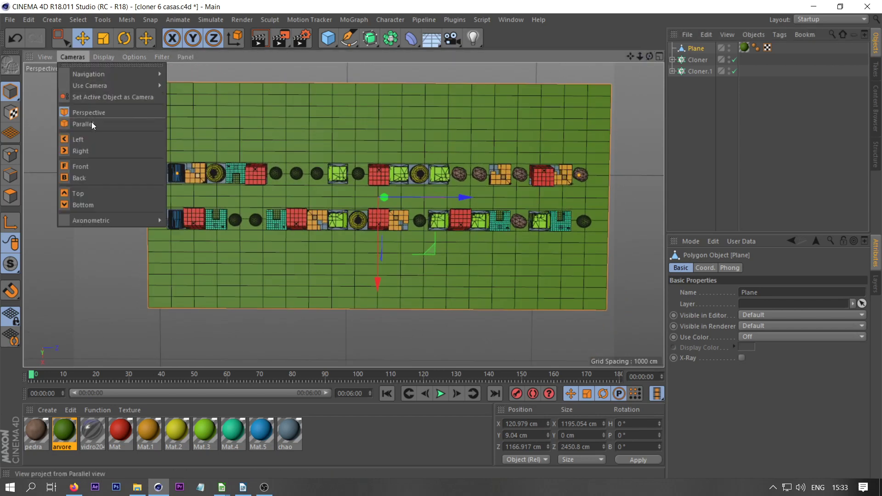
pyautogui.click(90, 188)
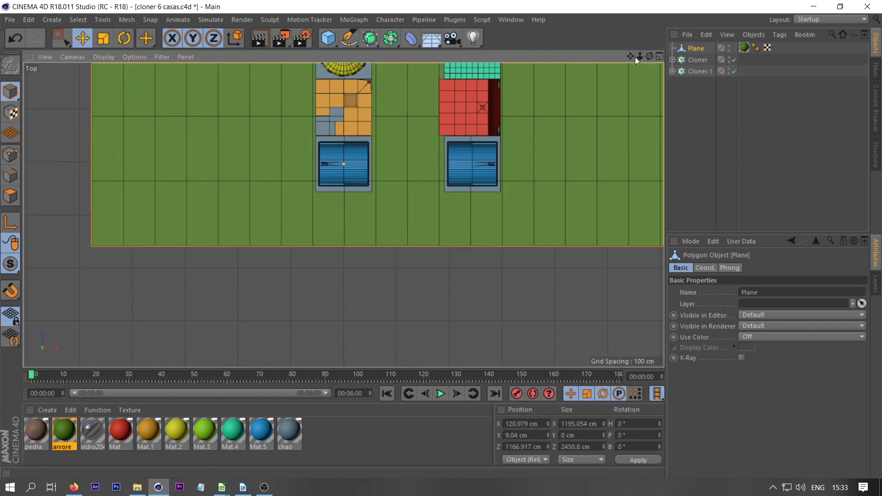
pyautogui.moveTo(639, 56)
pyautogui.mouseDown()
pyautogui.moveTo(625, 58)
pyautogui.moveTo(629, 174)
pyautogui.moveTo(617, 217)
pyautogui.moveTo(642, 56)
pyautogui.moveTo(634, 56)
pyautogui.moveTo(647, 88)
pyautogui.mouseUp()
pyautogui.moveTo(343, 215); pyautogui.dragTo(655, 56)
pyautogui.scroll(-1, 344, 215)
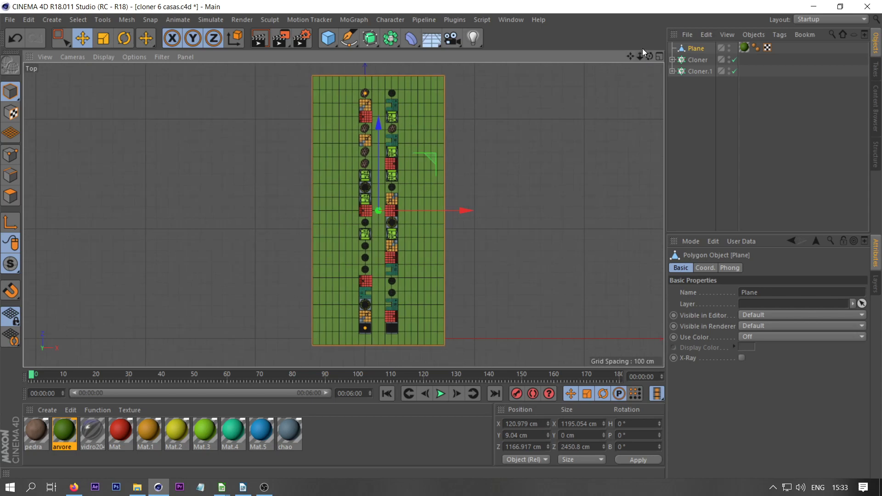
pyautogui.click(10, 195)
pyautogui.click(63, 43)
pyautogui.moveTo(65, 40); pyautogui.dragTo(93, 73)
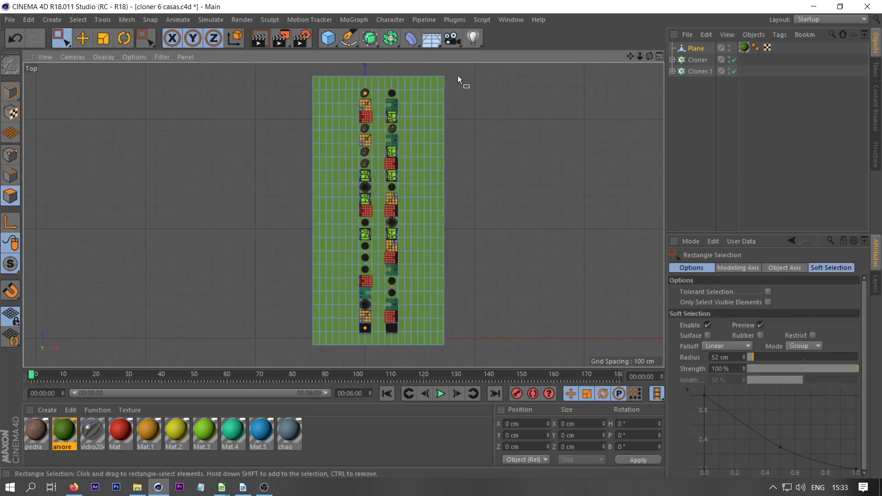
pyautogui.moveTo(369, 70); pyautogui.dragTo(389, 354)
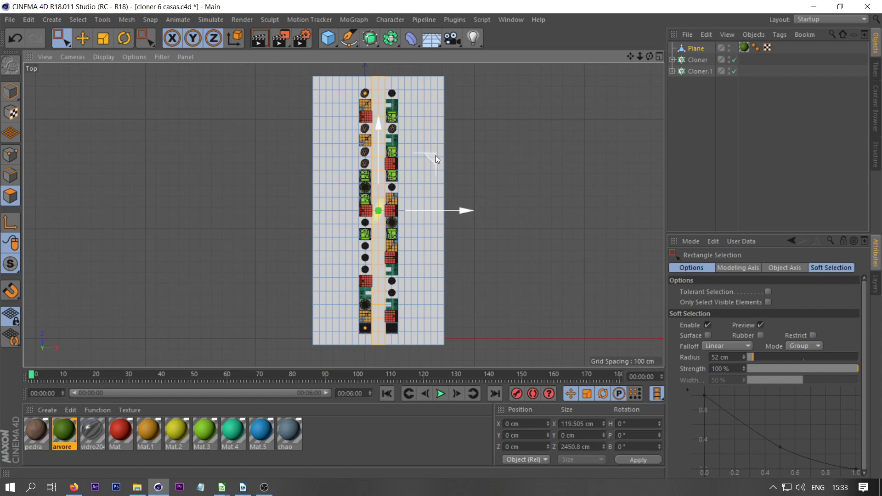
# - Return to the perspective view and extrude the selected road strip downward with an offset of about -9.6 cm
pyautogui.click(78, 58)
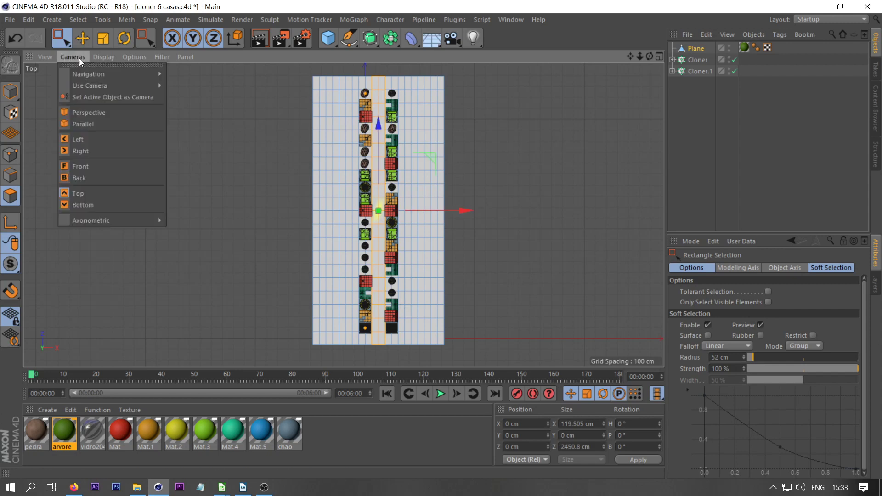
pyautogui.click(99, 110)
pyautogui.moveTo(648, 56); pyautogui.dragTo(717, 49)
pyautogui.scroll(4, 508, 79)
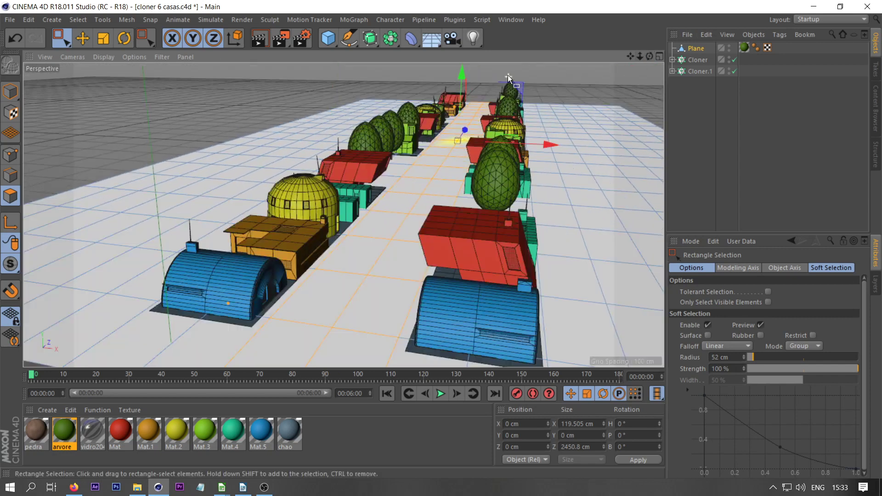
pyautogui.scroll(3, 508, 79)
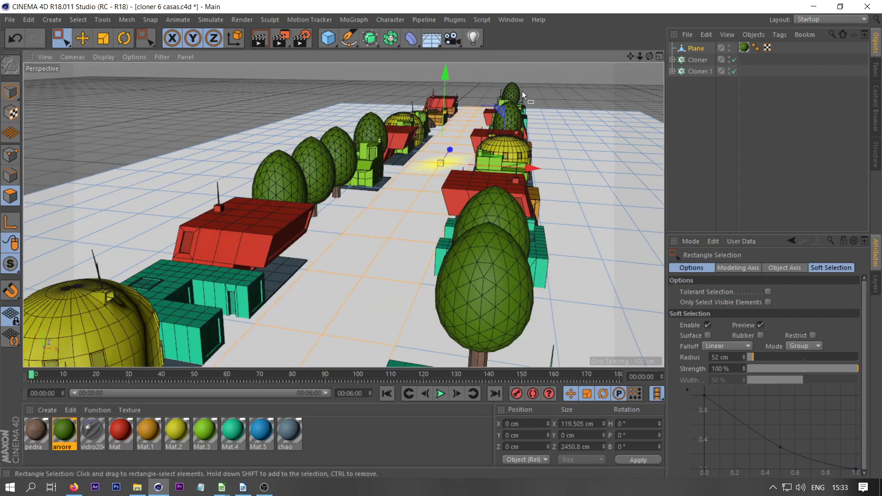
pyautogui.moveTo(650, 56); pyautogui.dragTo(688, 45)
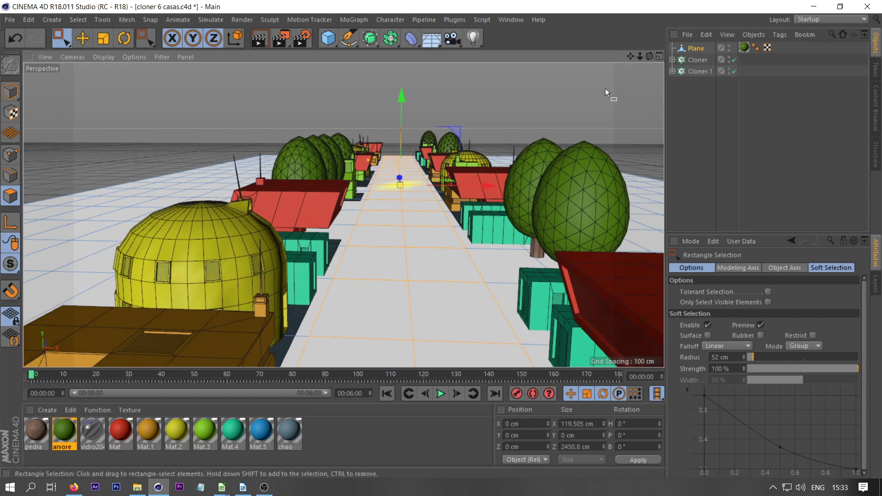
pyautogui.press('d')
pyautogui.moveTo(542, 84); pyautogui.dragTo(488, 84)
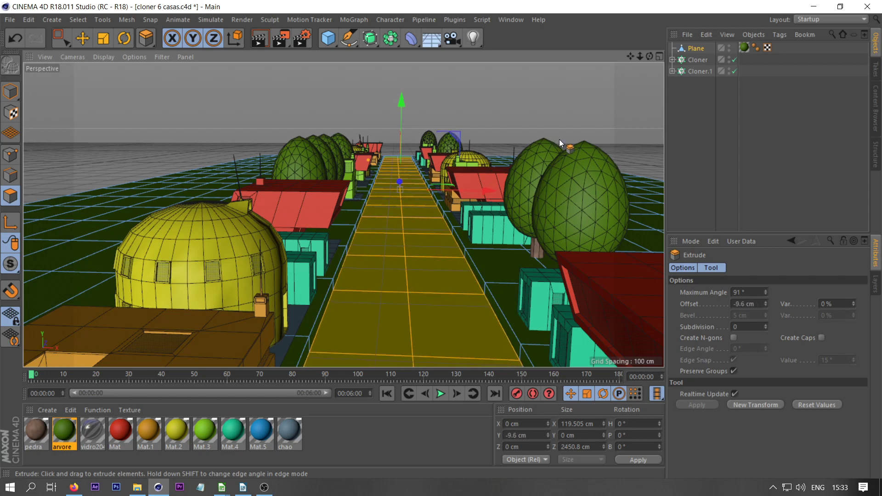
# - Duplicate the chao material and darken the copy's colour to a V of 46%
pyautogui.moveTo(649, 56); pyautogui.dragTo(603, 69)
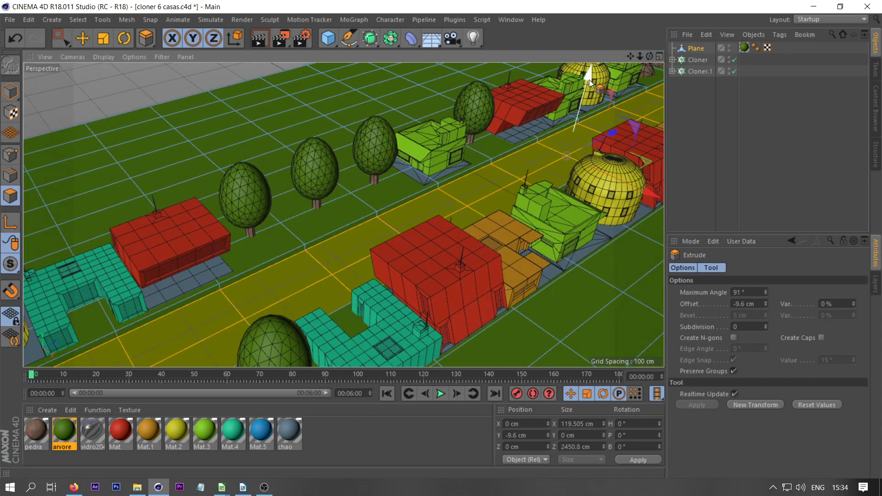
pyautogui.moveTo(639, 56); pyautogui.dragTo(597, 69)
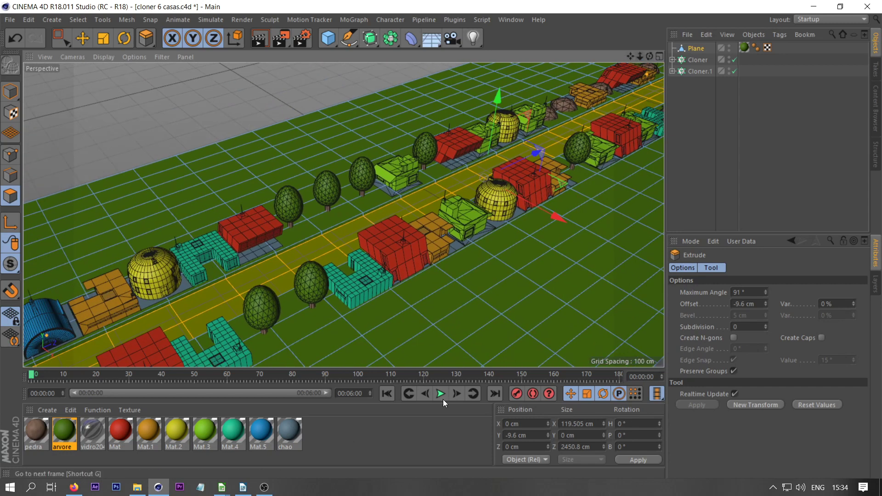
pyautogui.click(377, 430)
pyautogui.click(289, 432)
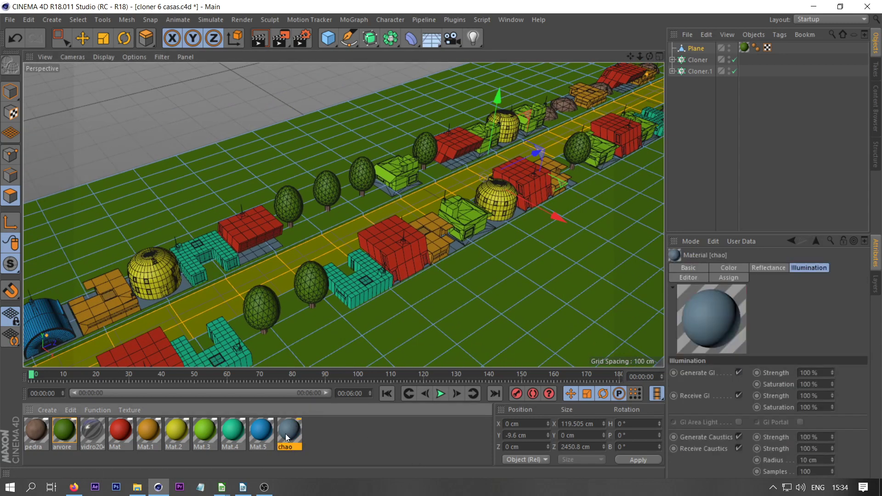
pyautogui.keyDown('ctrl'); pyautogui.moveTo(291, 429); pyautogui.dragTo(340, 438); pyautogui.keyUp('ctrl')
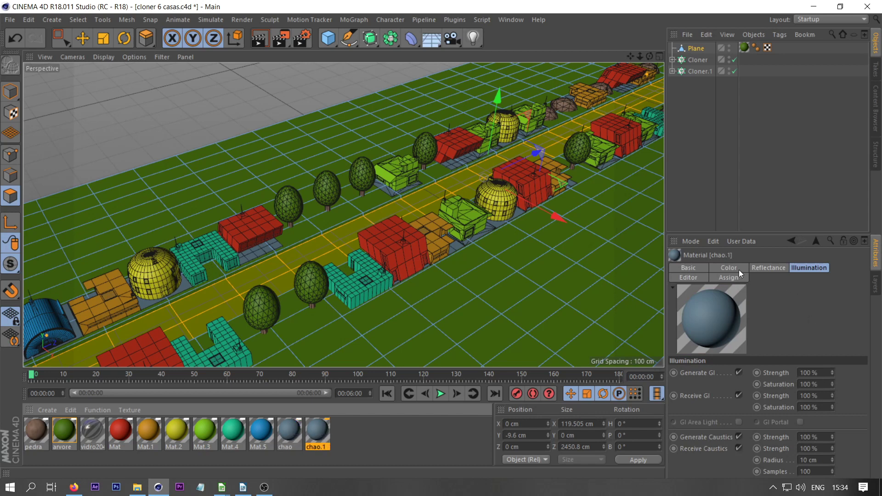
pyautogui.click(772, 269)
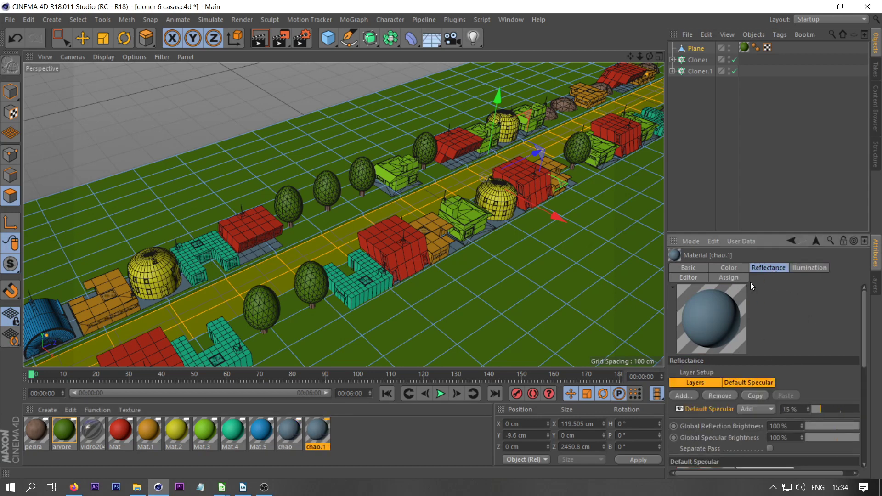
pyautogui.click(729, 268)
pyautogui.click(831, 426)
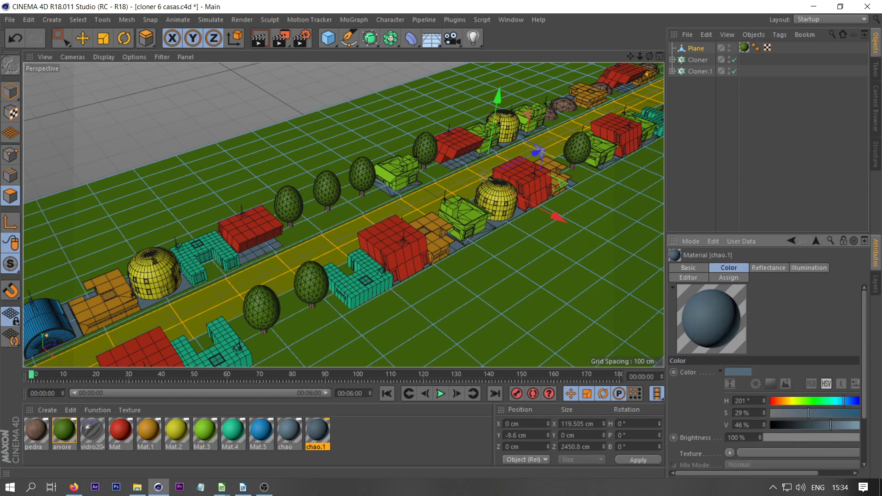
# - Apply the chao.1 material to the selected road polygons and render the view from above the start of the street
pyautogui.moveTo(408, 179); pyautogui.dragTo(426, 197)
pyautogui.moveTo(649, 56); pyautogui.dragTo(730, 32)
pyautogui.scroll(3, 324, 262)
pyautogui.click(260, 39)
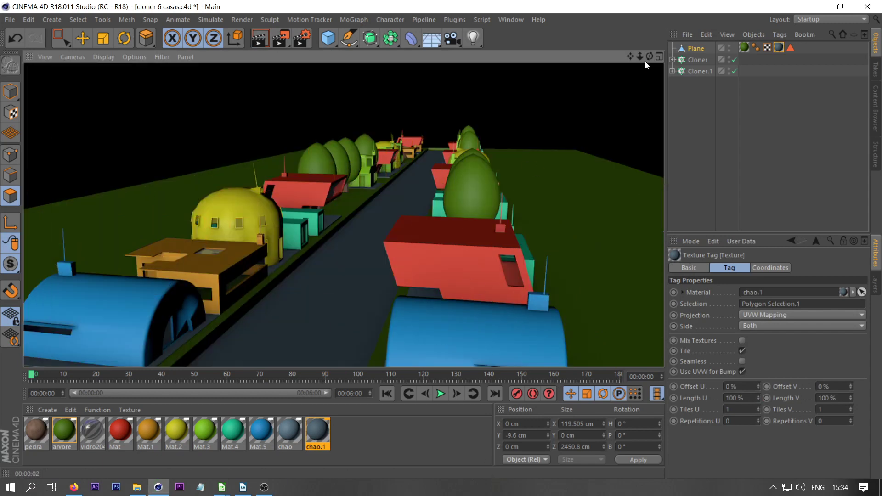
# - Delete the Plane and Cloner.1, and expand the remaining Cloner's hierarchy
pyautogui.moveTo(649, 56); pyautogui.dragTo(662, 36)
pyautogui.scroll(-8, 489, 195)
pyautogui.scroll(3, 396, 205)
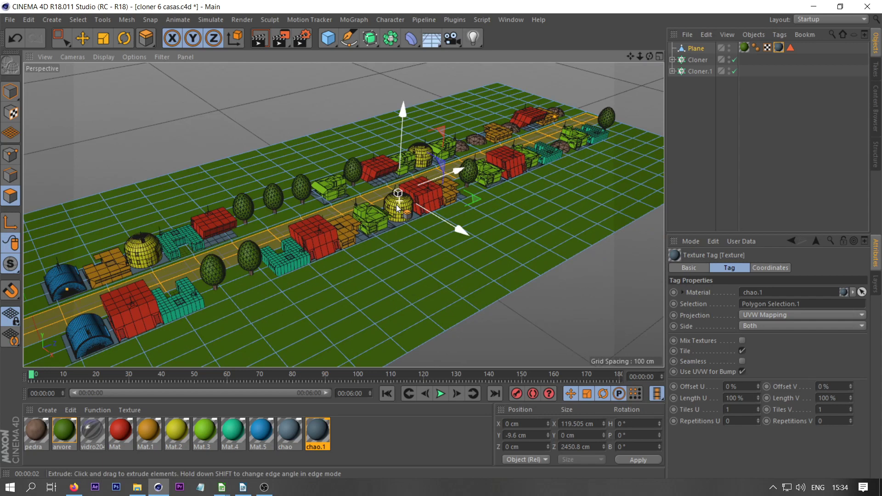
pyautogui.scroll(-3, 396, 205)
pyautogui.click(710, 104)
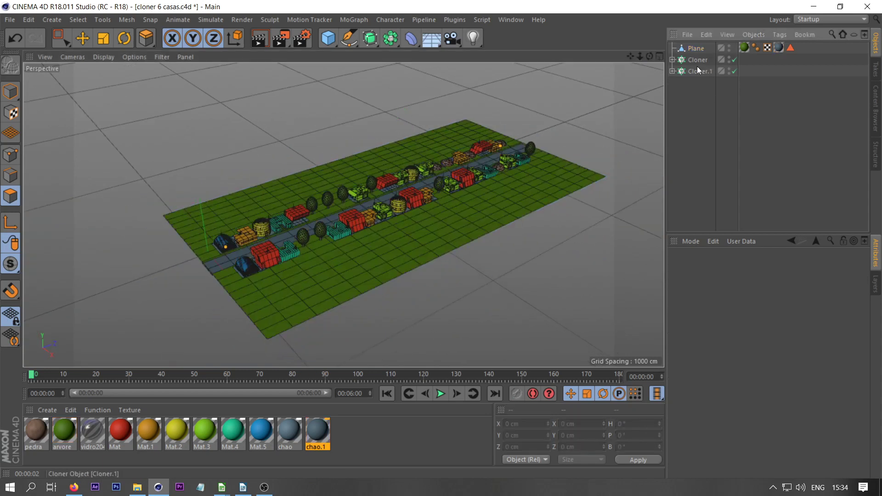
pyautogui.click(693, 49)
pyautogui.press('Delete')
pyautogui.click(698, 59)
pyautogui.press('Delete')
pyautogui.click(672, 48)
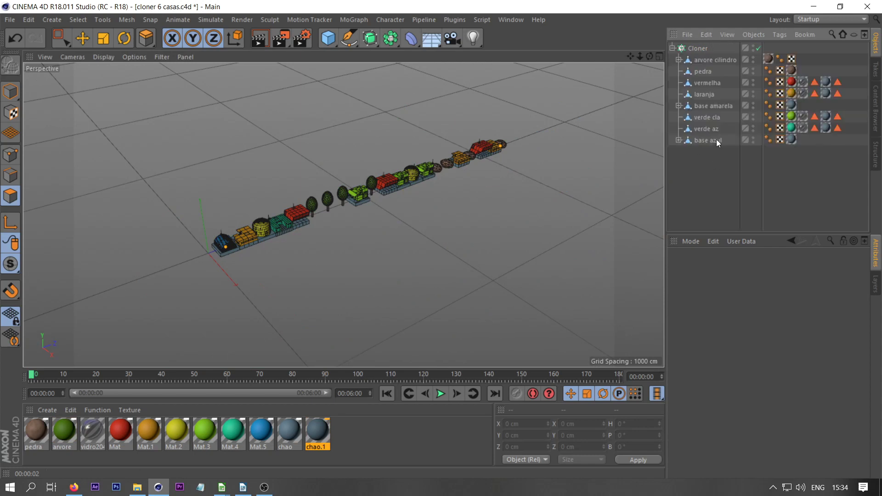
# - Change the remaining Cloner's mode from Linear to Grid Array
pyautogui.press('e')
pyautogui.moveTo(630, 56)
pyautogui.mouseDown()
pyautogui.moveTo(604, 90)
pyautogui.moveTo(656, 55)
pyautogui.moveTo(721, 56)
pyautogui.moveTo(640, 56)
pyautogui.mouseUp()
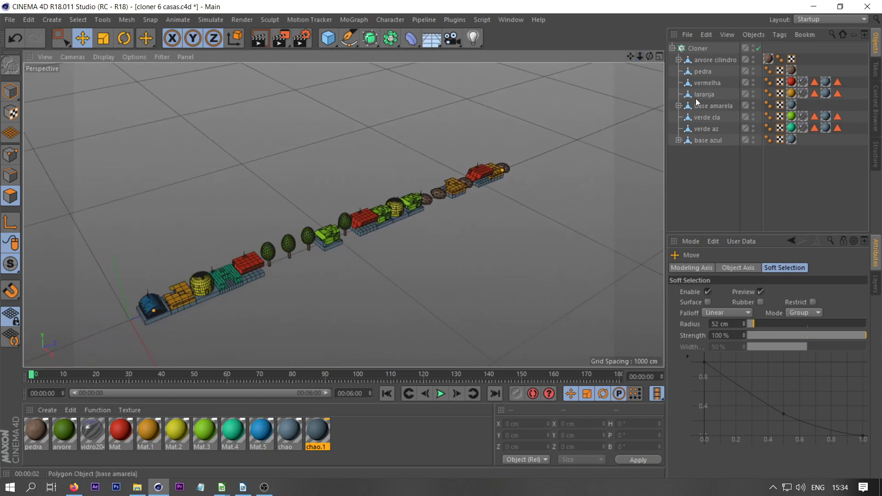
pyautogui.click(700, 48)
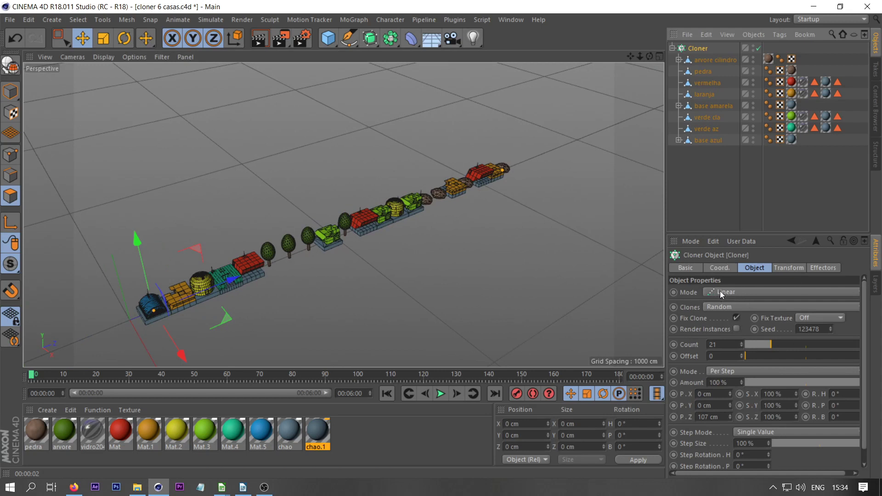
pyautogui.click(735, 292)
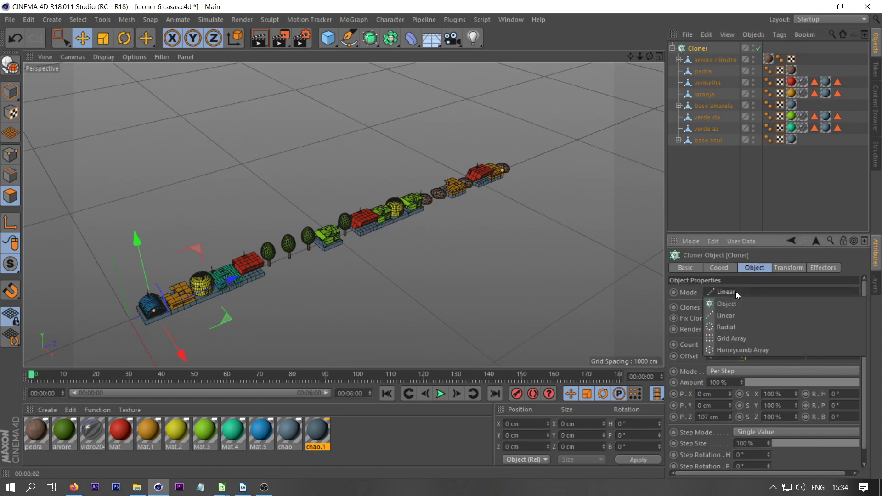
pyautogui.click(738, 337)
pyautogui.moveTo(630, 56); pyautogui.dragTo(769, 4)
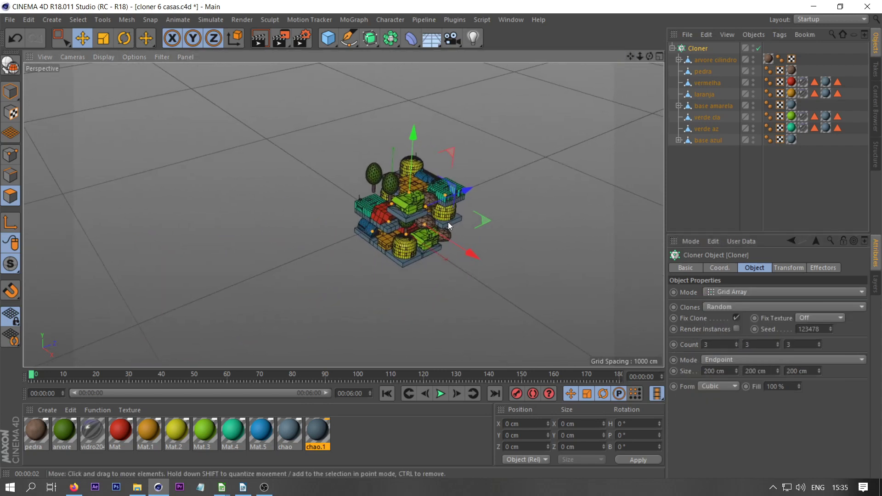
pyautogui.scroll(5, 445, 220)
pyautogui.moveTo(649, 56)
pyautogui.mouseDown()
pyautogui.moveTo(649, 69)
pyautogui.moveTo(646, 28)
pyautogui.moveTo(649, 56)
pyautogui.mouseUp()
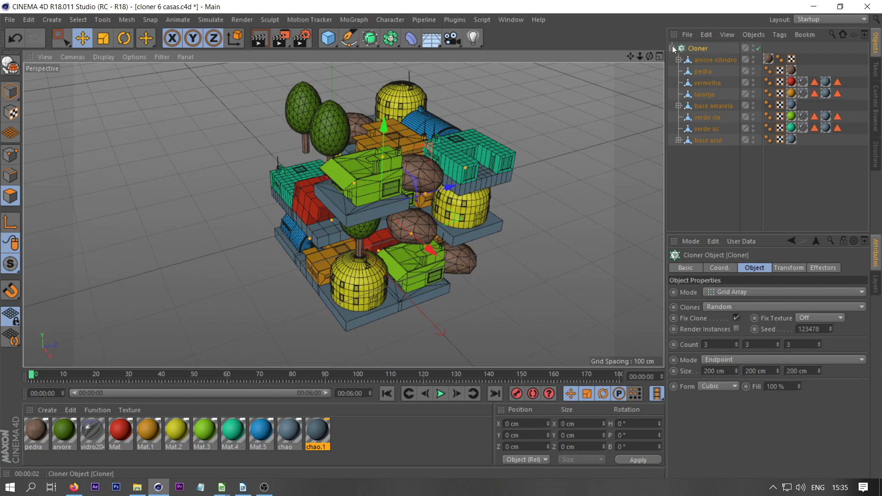
# - Set the Cloner's grid count to 2 in X, 1 in Y and 3 in Z
pyautogui.moveTo(649, 56)
pyautogui.mouseDown()
pyautogui.moveTo(637, 30)
pyautogui.moveTo(625, 51)
pyautogui.moveTo(652, 57)
pyautogui.mouseUp()
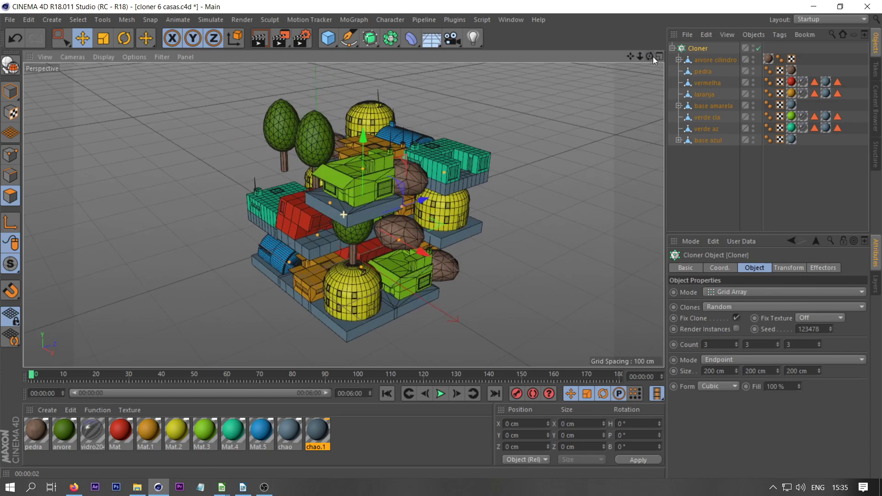
pyautogui.doubleClick(758, 342)
pyautogui.write('1')
pyautogui.press('Return')
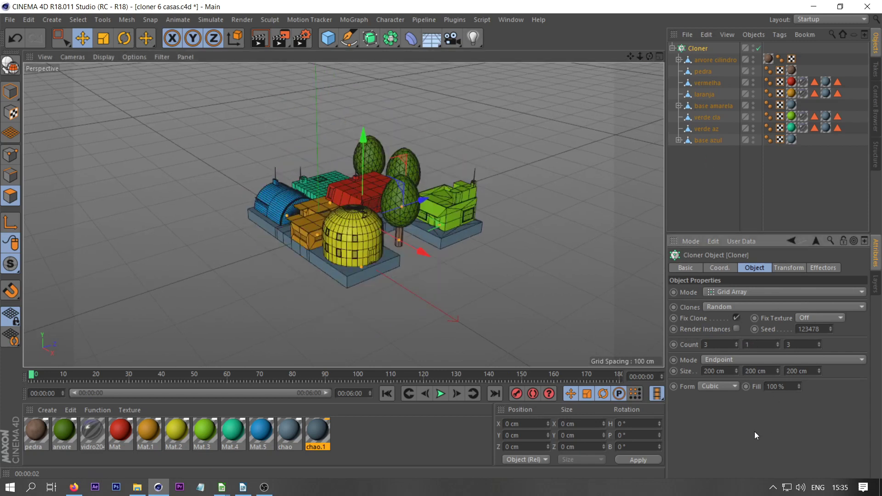
pyautogui.moveTo(649, 56)
pyautogui.mouseDown()
pyautogui.moveTo(644, 92)
pyautogui.moveTo(650, 55)
pyautogui.mouseUp()
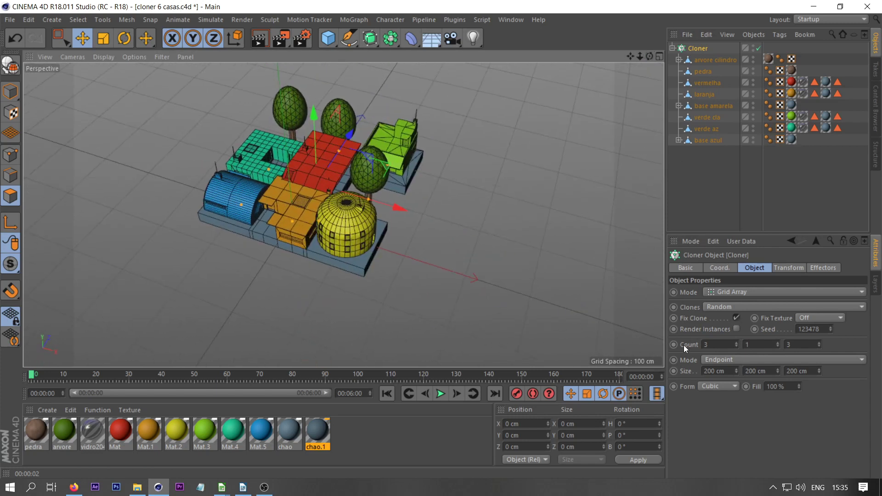
pyautogui.doubleClick(720, 345)
pyautogui.write('2')
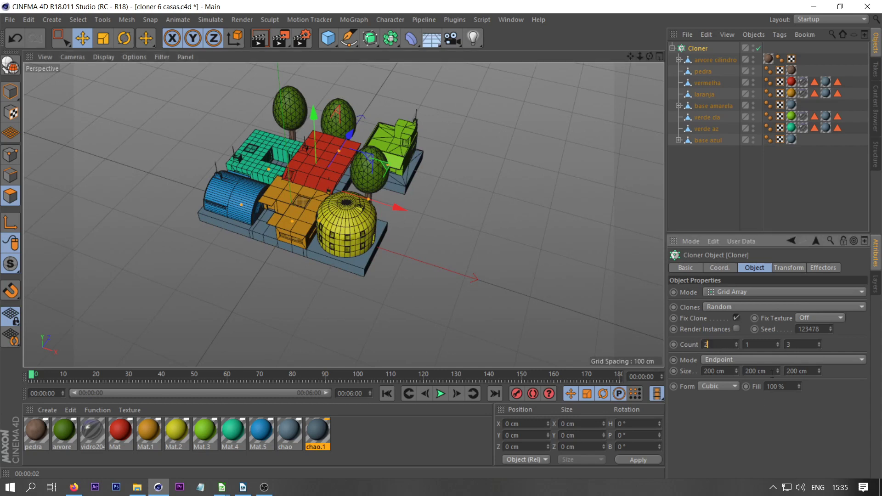
pyautogui.doubleClick(792, 344)
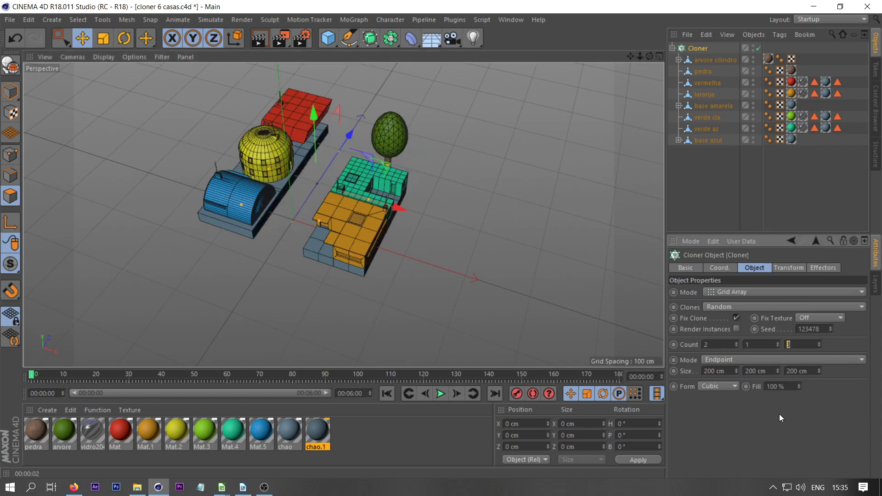
pyautogui.write('3')
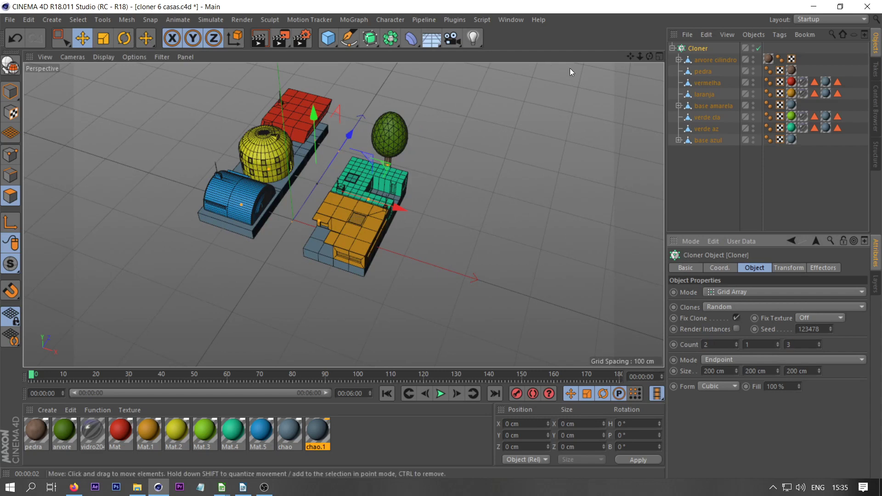
# - Reduce the Cloner's X grid size to 106 cm to close the gap between the two rows of clones
pyautogui.moveTo(649, 57); pyautogui.dragTo(549, 50)
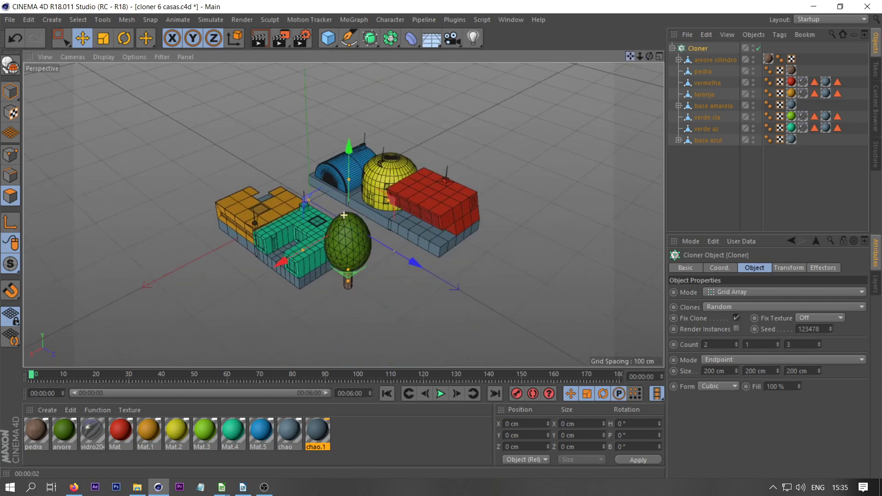
pyautogui.moveTo(646, 59); pyautogui.dragTo(570, 65)
pyautogui.moveTo(735, 370); pyautogui.dragTo(703, 372)
pyautogui.moveTo(650, 57)
pyautogui.mouseDown()
pyautogui.moveTo(551, 61)
pyautogui.moveTo(650, 67)
pyautogui.mouseUp()
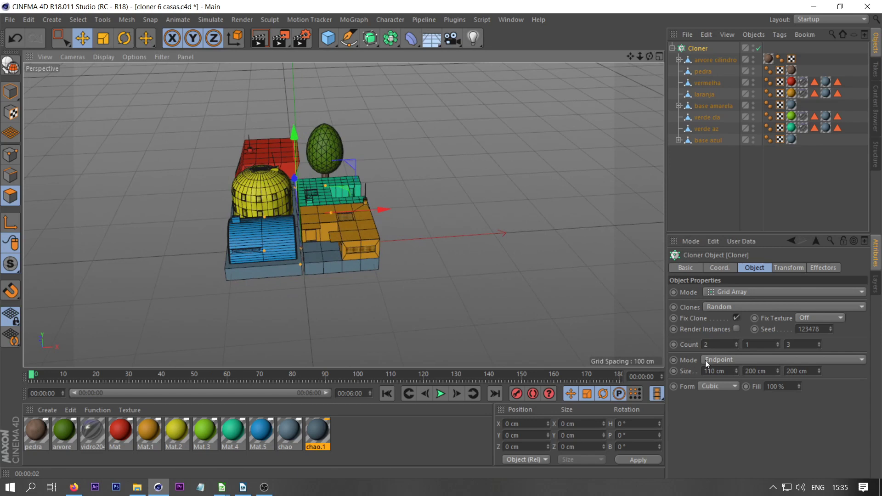
pyautogui.moveTo(738, 372); pyautogui.dragTo(737, 371)
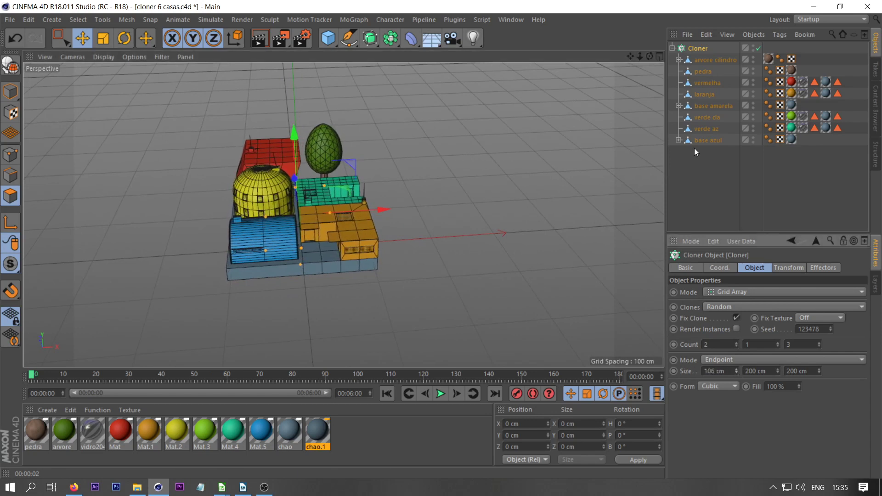
# - Inspect the overlap between the orange and teal houses and increase the Cloner's Z grid size to 212 cm
pyautogui.moveTo(649, 56); pyautogui.dragTo(817, 391)
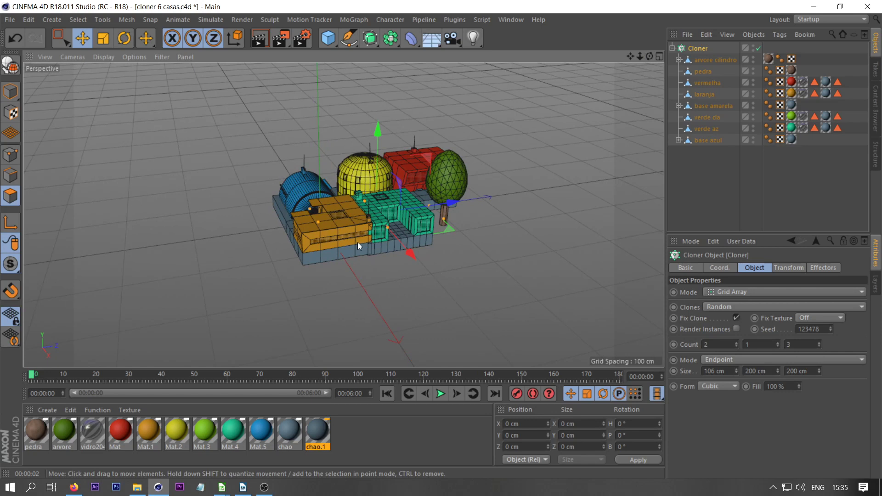
pyautogui.scroll(5, 358, 241)
pyautogui.scroll(-2, 459, 262)
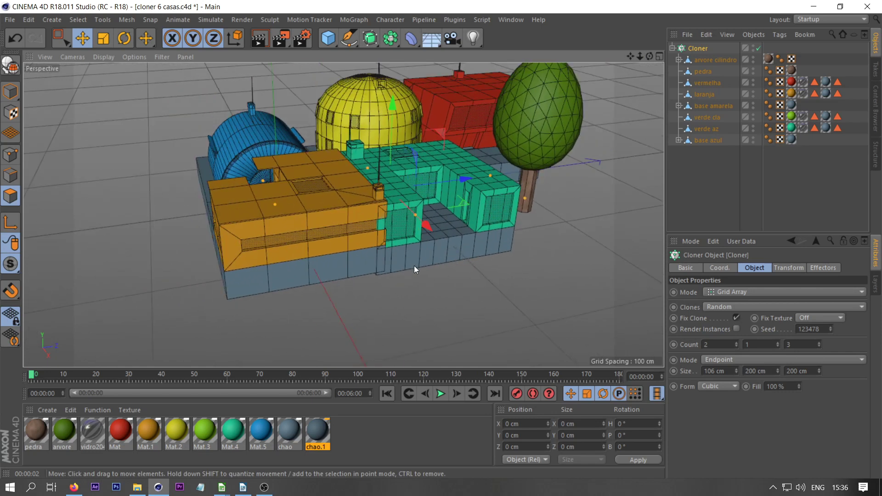
pyautogui.scroll(6, 414, 266)
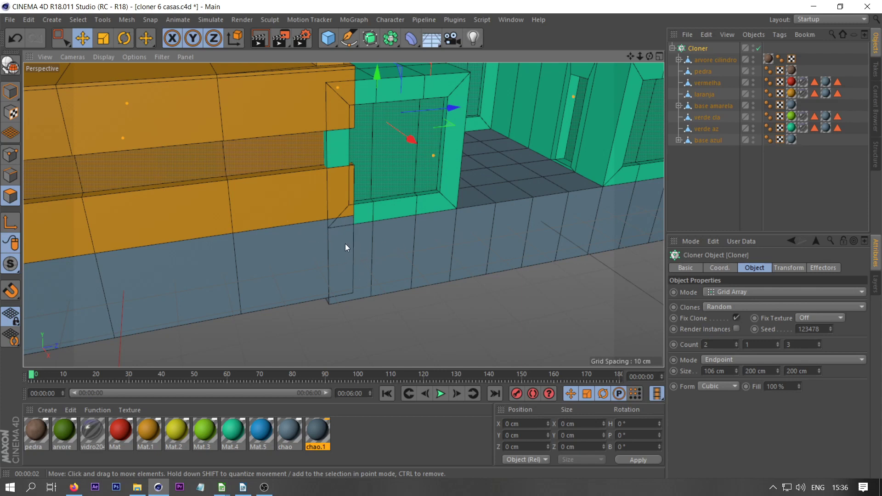
pyautogui.scroll(-5, 491, 243)
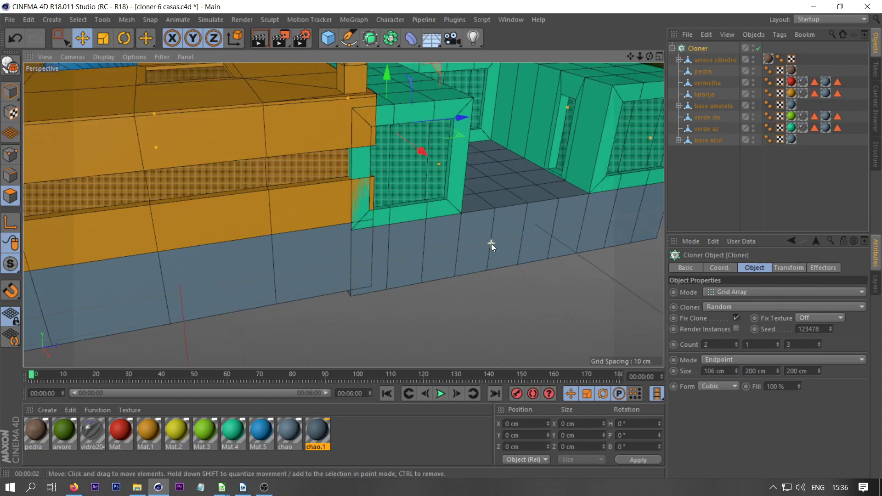
pyautogui.moveTo(650, 56); pyautogui.dragTo(464, 137)
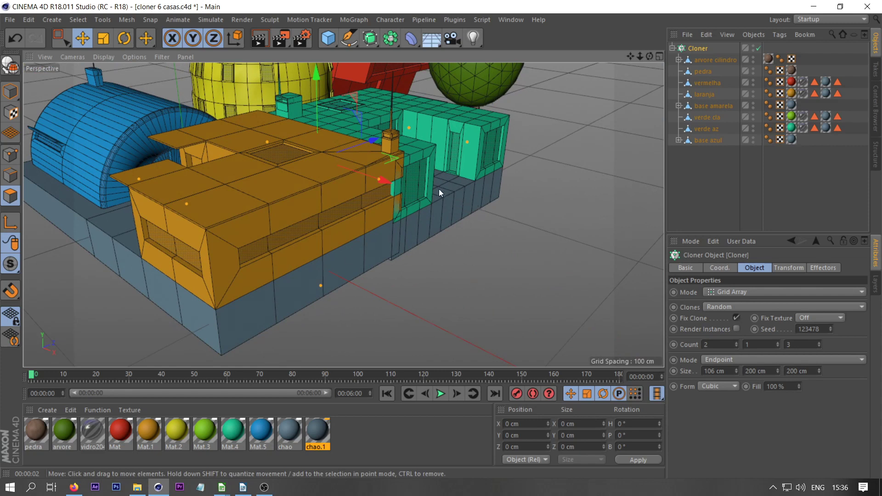
pyautogui.moveTo(650, 55); pyautogui.dragTo(645, 67)
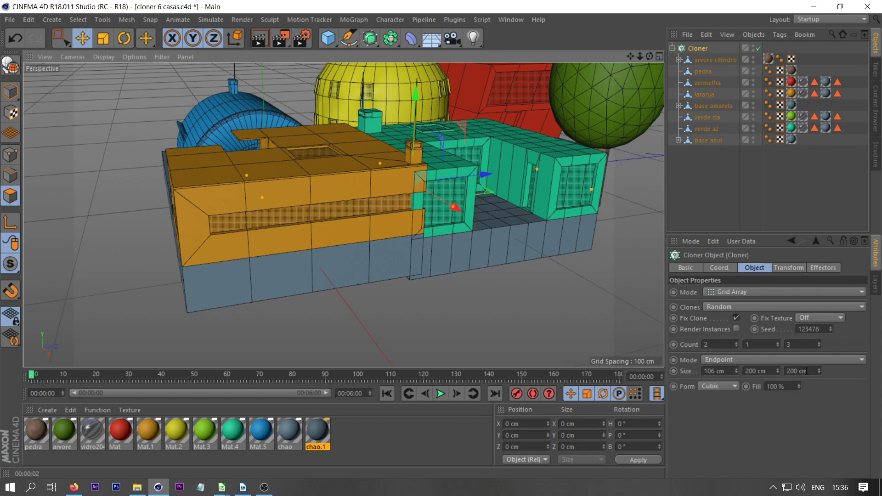
pyautogui.moveTo(820, 372)
pyautogui.mouseDown()
pyautogui.moveTo(819, 359)
pyautogui.moveTo(819, 373)
pyautogui.mouseUp()
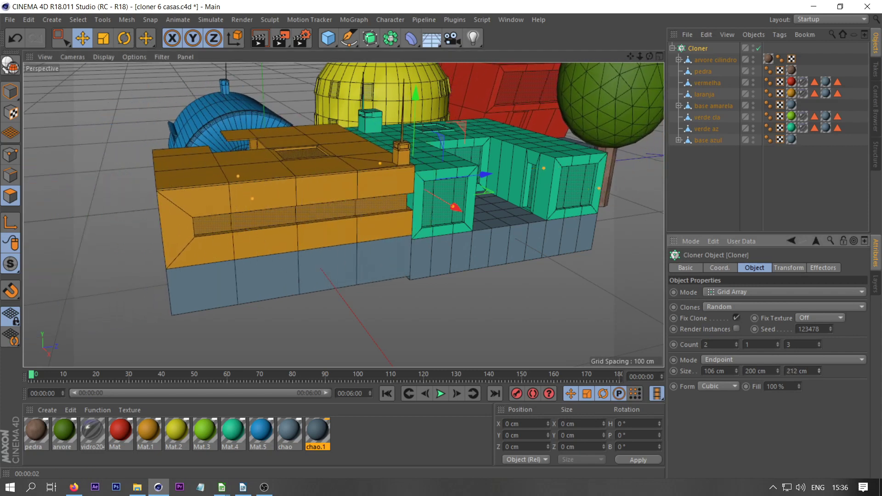
# - Try a different random arrangement with the Cloner's seed at 123480, and restore the seed to 123478
pyautogui.moveTo(649, 56)
pyautogui.mouseDown()
pyautogui.moveTo(515, 60)
pyautogui.moveTo(615, 51)
pyautogui.moveTo(601, 49)
pyautogui.moveTo(635, 59)
pyautogui.moveTo(617, 85)
pyautogui.mouseUp()
pyautogui.moveTo(641, 56)
pyautogui.mouseDown()
pyautogui.moveTo(693, 56)
pyautogui.moveTo(645, 57)
pyautogui.moveTo(652, 40)
pyautogui.moveTo(662, 59)
pyautogui.moveTo(694, 42)
pyautogui.moveTo(754, 49)
pyautogui.moveTo(597, 56)
pyautogui.mouseUp()
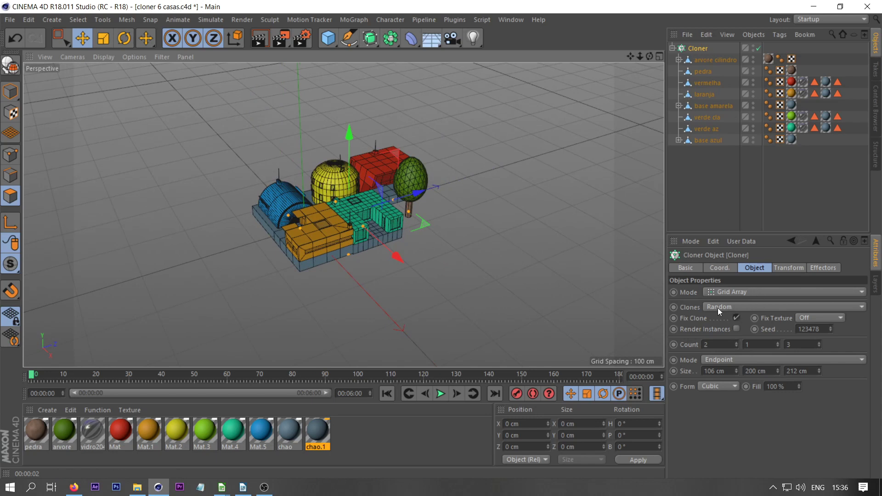
pyautogui.click(831, 327)
pyautogui.click(831, 327)
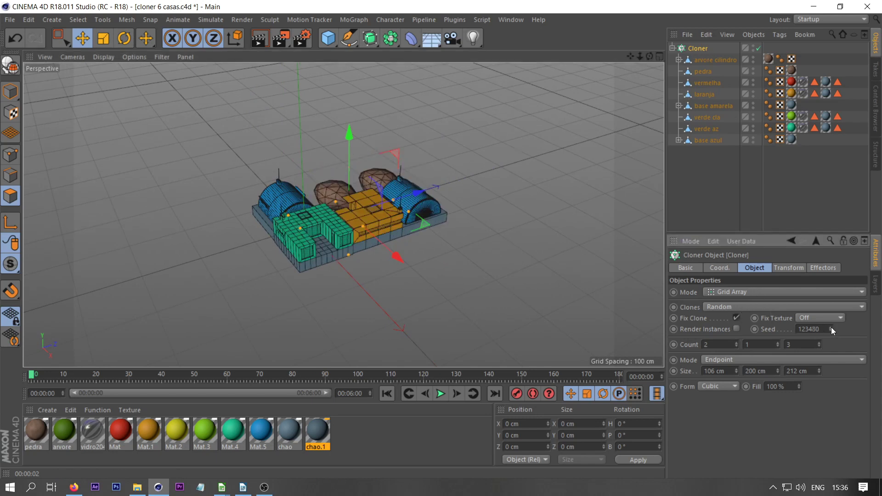
pyautogui.click(831, 331)
pyautogui.click(831, 331)
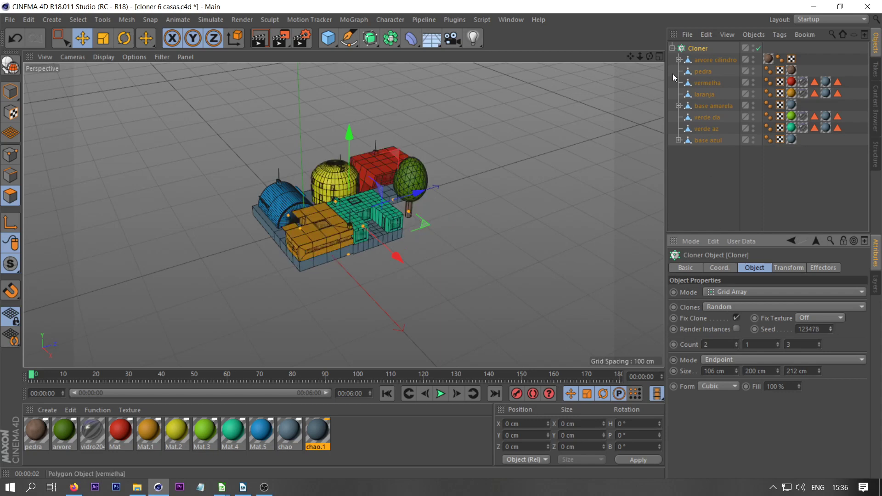
# - Duplicate the Cloner, move the copy along the Z axis away from the original block, and set its seed to 123479
pyautogui.click(672, 48)
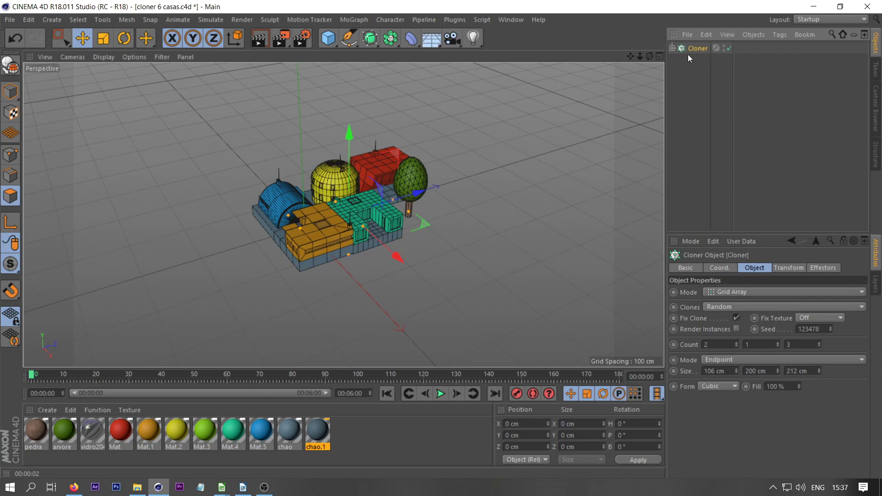
pyautogui.keyDown('ctrl'); pyautogui.moveTo(696, 48); pyautogui.dragTo(697, 59); pyautogui.keyUp('ctrl')
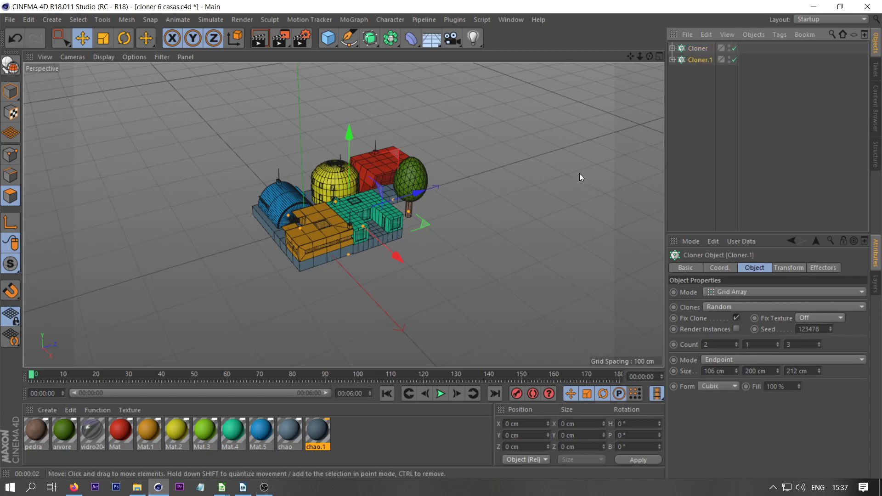
pyautogui.moveTo(419, 191); pyautogui.dragTo(553, 159)
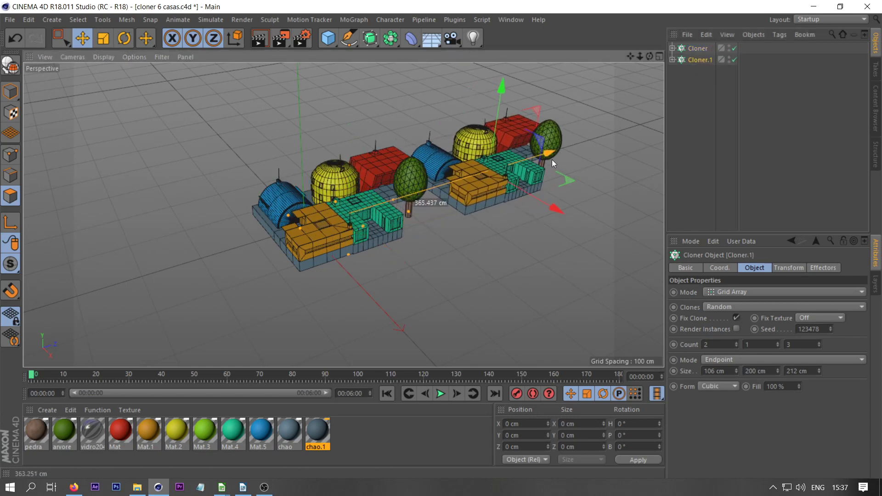
pyautogui.click(831, 327)
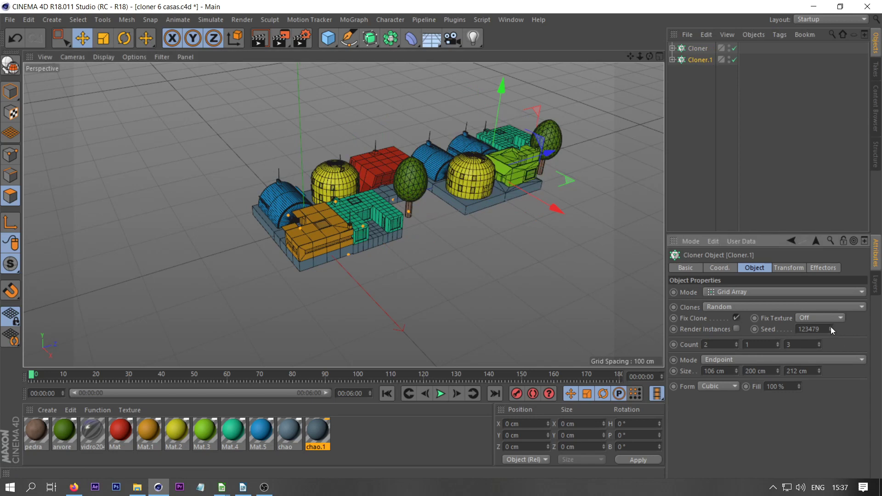
pyautogui.moveTo(553, 153)
pyautogui.mouseDown()
pyautogui.moveTo(596, 141)
pyautogui.moveTo(569, 153)
pyautogui.mouseUp()
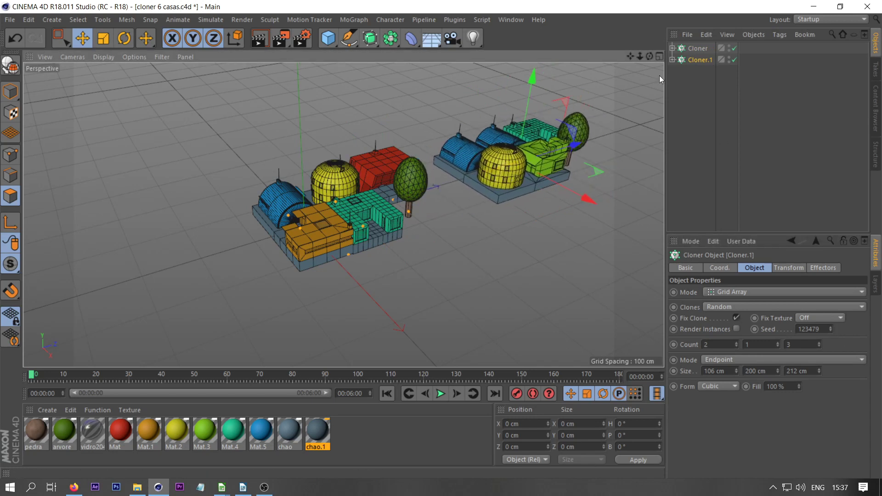
# - Delete the duplicated Cloner.1
pyautogui.moveTo(649, 57)
pyautogui.mouseDown()
pyautogui.moveTo(649, 115)
pyautogui.moveTo(620, 83)
pyautogui.moveTo(650, 56)
pyautogui.mouseUp()
pyautogui.click(701, 90)
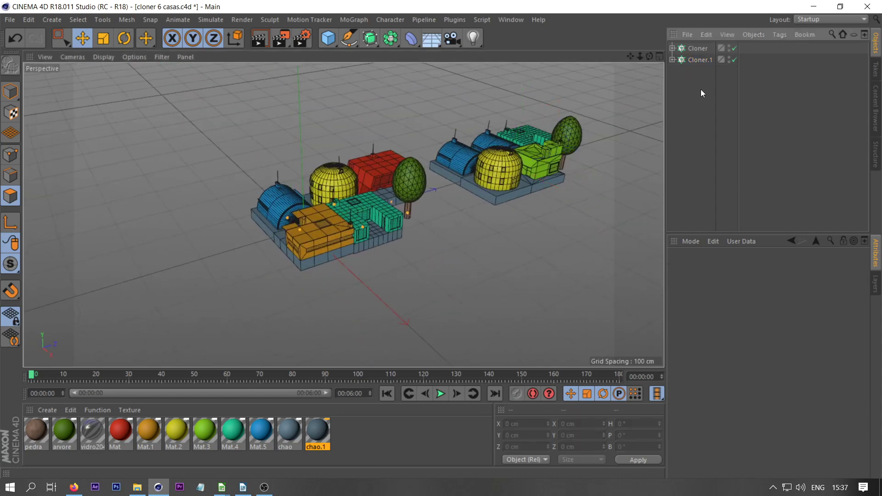
pyautogui.click(701, 58)
pyautogui.press('Delete')
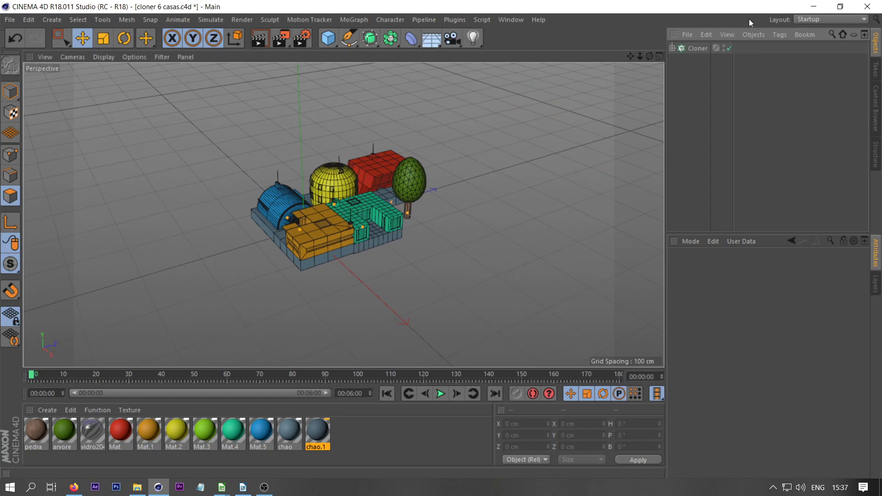
# - Move all the house, tree and rock objects out of the Cloner and duplicate the empty Cloner
pyautogui.click(690, 49)
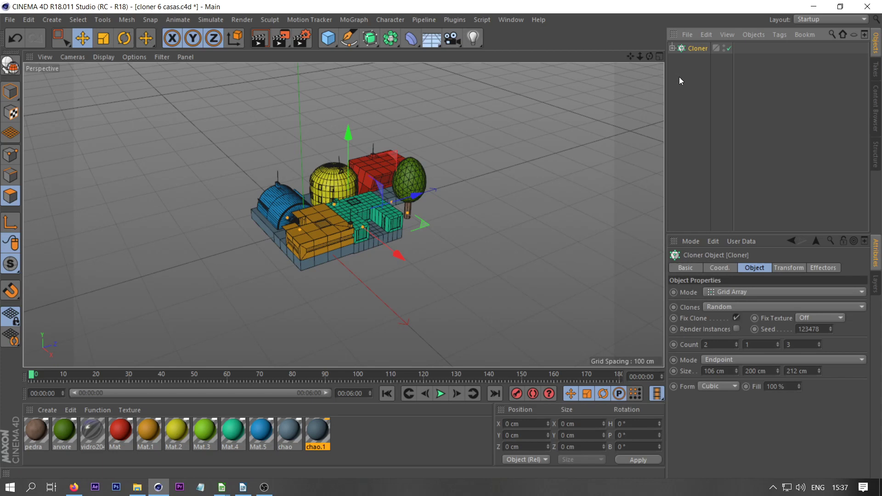
pyautogui.click(672, 48)
pyautogui.moveTo(721, 186); pyautogui.dragTo(694, 54)
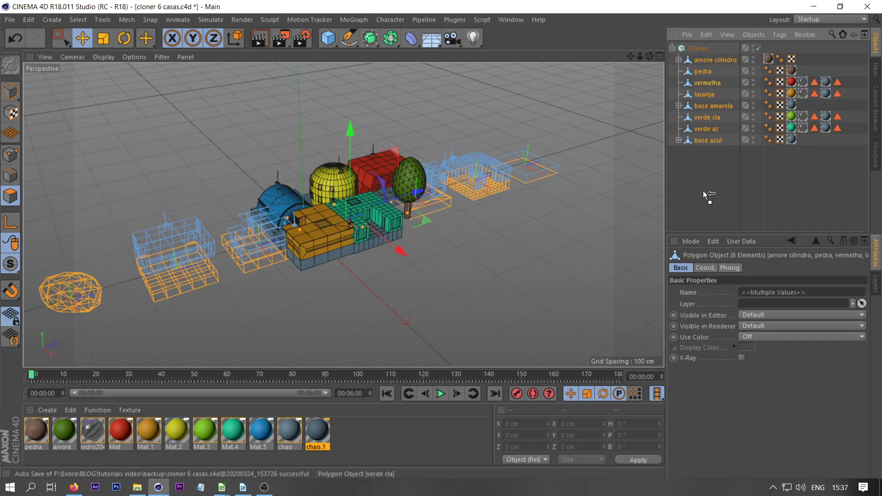
pyautogui.click(698, 49)
pyautogui.keyDown('ctrl'); pyautogui.moveTo(697, 49); pyautogui.dragTo(703, 55); pyautogui.keyUp('ctrl')
pyautogui.click(729, 216)
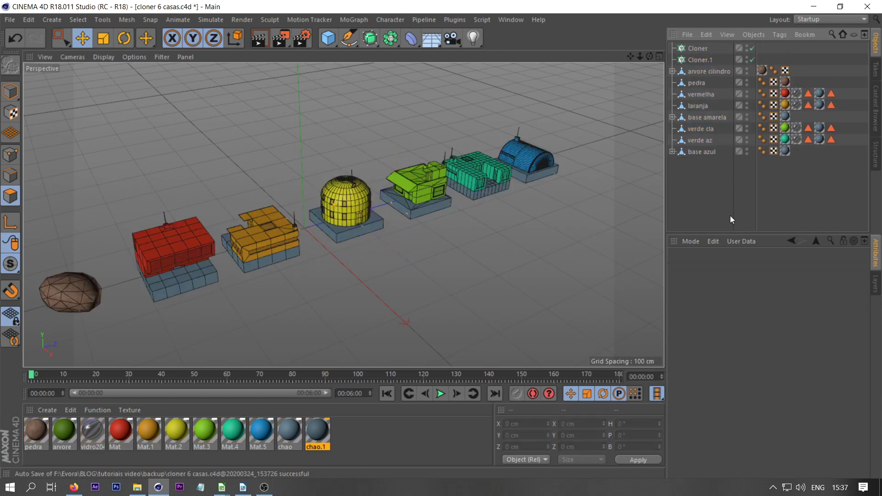
# - Nest the house, tree and rock objects under Cloner.1, and make Cloner.1 a child of Cloner
pyautogui.moveTo(724, 207)
pyautogui.mouseDown()
pyautogui.moveTo(707, 156)
pyautogui.moveTo(698, 60)
pyautogui.mouseUp()
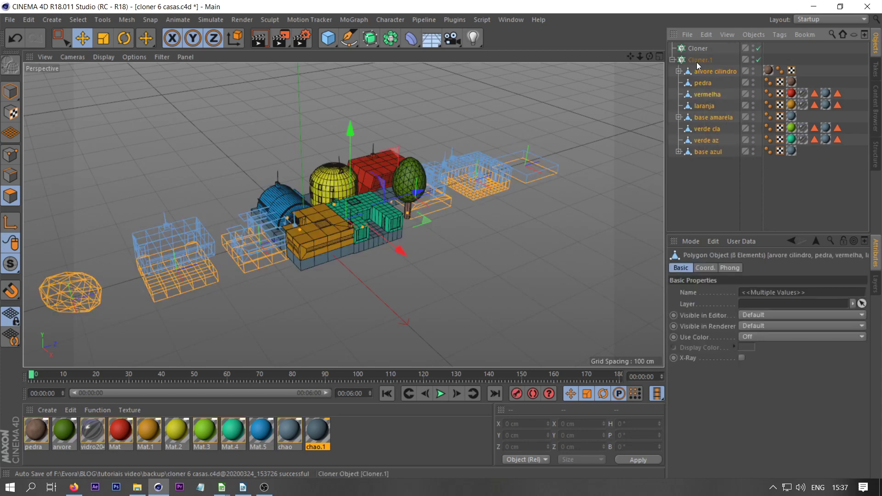
pyautogui.click(726, 197)
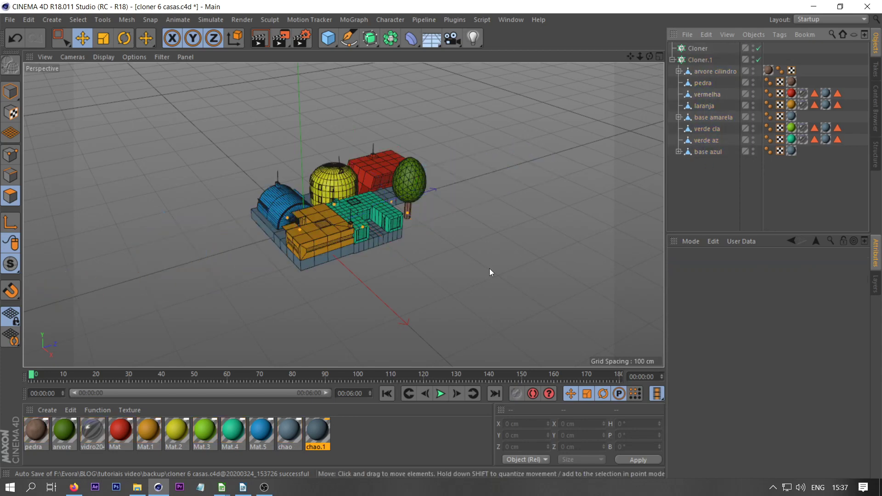
pyautogui.click(699, 60)
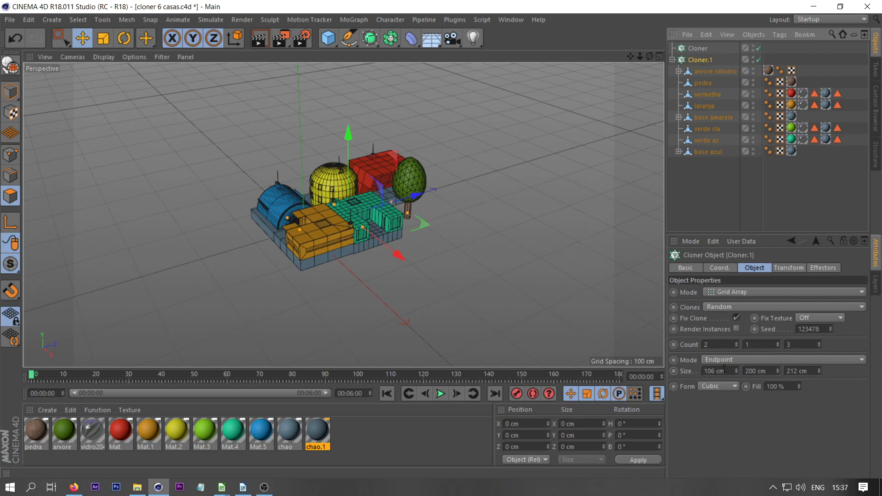
pyautogui.click(698, 48)
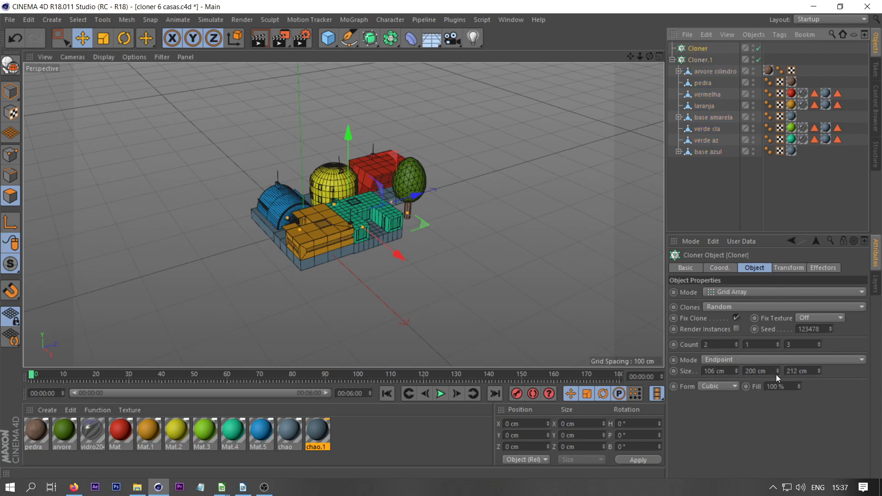
pyautogui.click(672, 60)
pyautogui.moveTo(699, 46); pyautogui.dragTo(699, 46)
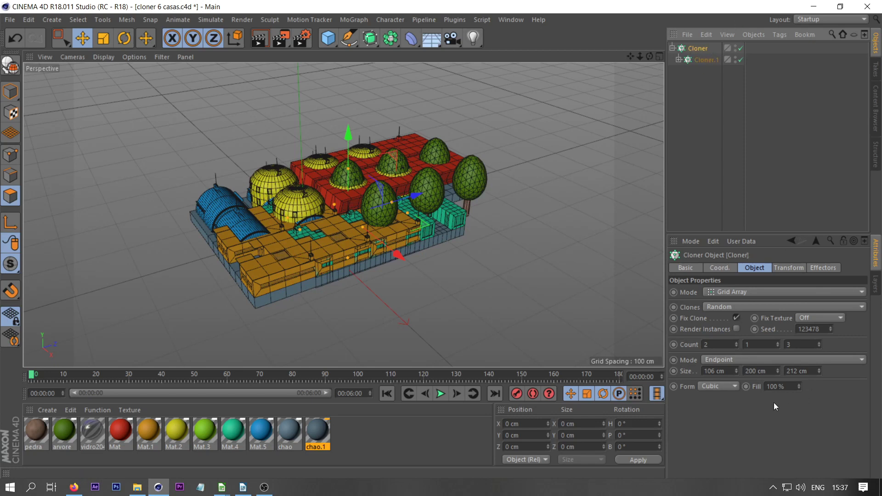
# - Set the parent Cloner's grid size to 212 cm in X and 421 cm in Z
pyautogui.moveTo(737, 370)
pyautogui.mouseDown()
pyautogui.moveTo(737, 338)
pyautogui.moveTo(737, 362)
pyautogui.mouseUp()
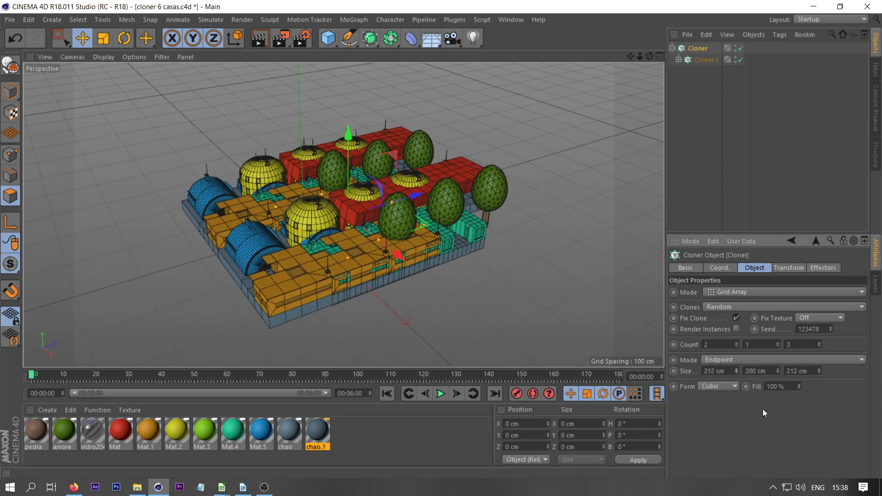
pyautogui.moveTo(819, 373)
pyautogui.mouseDown()
pyautogui.moveTo(818, 338)
pyautogui.moveTo(818, 375)
pyautogui.mouseUp()
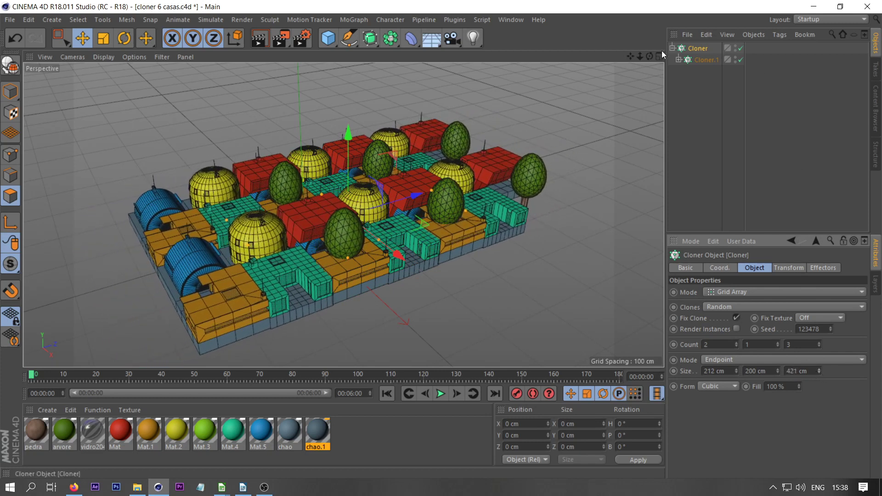
pyautogui.moveTo(650, 56); pyautogui.dragTo(627, 57)
# - Move Cloner.1 with its house, tree and rock objects out of Cloner, and delete the emptied parent Cloner
pyautogui.click(678, 59)
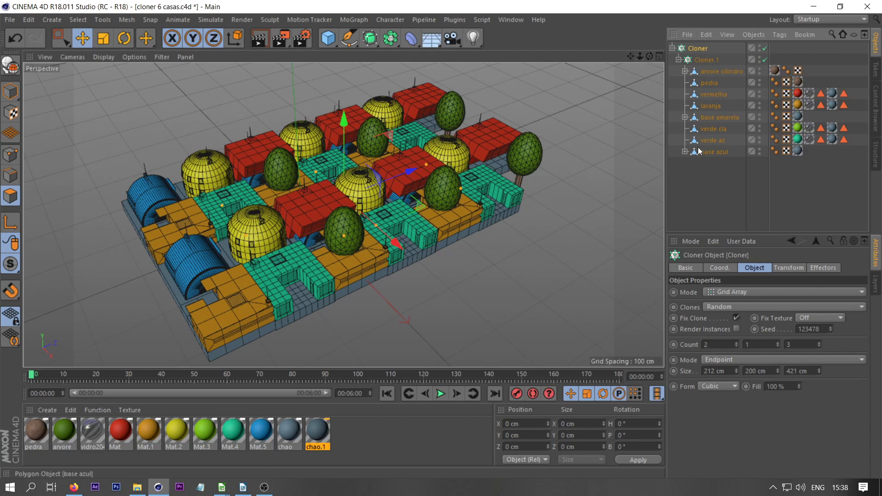
pyautogui.moveTo(703, 58); pyautogui.dragTo(696, 182)
pyautogui.click(698, 49)
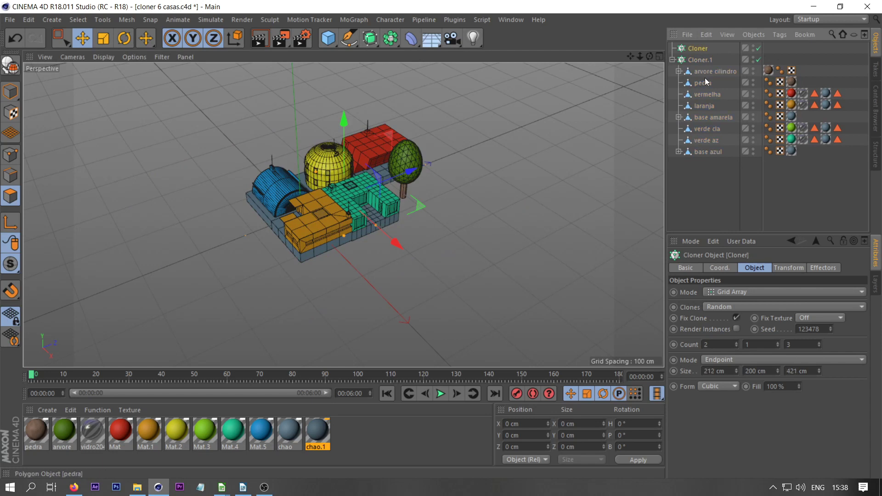
pyautogui.press('Delete')
pyautogui.click(672, 48)
pyautogui.click(699, 46)
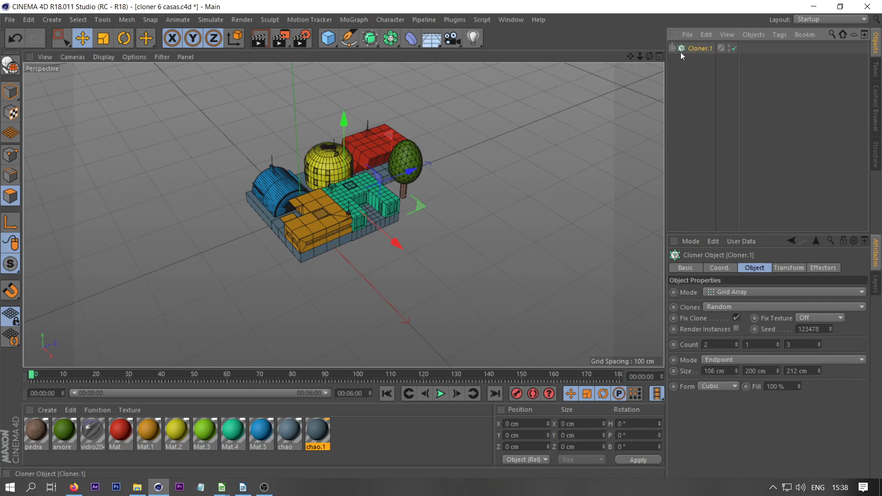
# - Place a duplicate of Cloner.1 about 330 cm away along the Z axis, with its seed set to 123480
pyautogui.keyDown('ctrl'); pyautogui.moveTo(695, 50); pyautogui.dragTo(694, 76); pyautogui.keyUp('ctrl')
pyautogui.moveTo(399, 179); pyautogui.dragTo(521, 142)
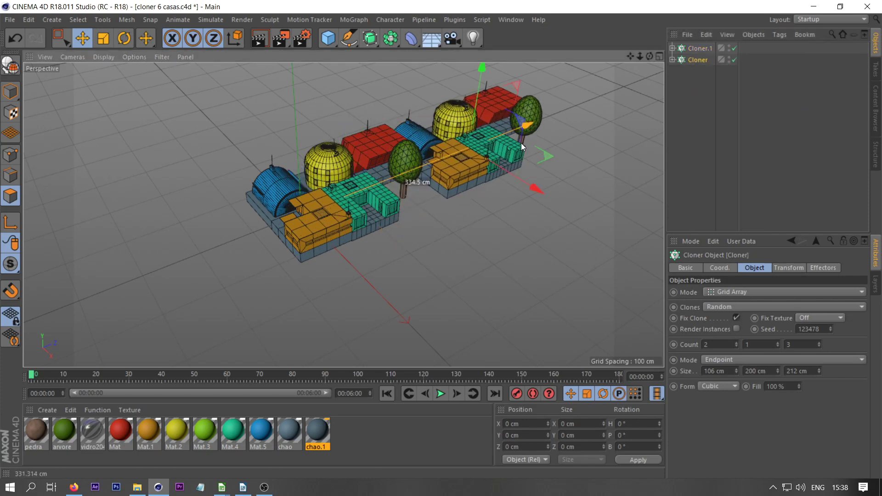
pyautogui.click(832, 327)
pyautogui.click(833, 327)
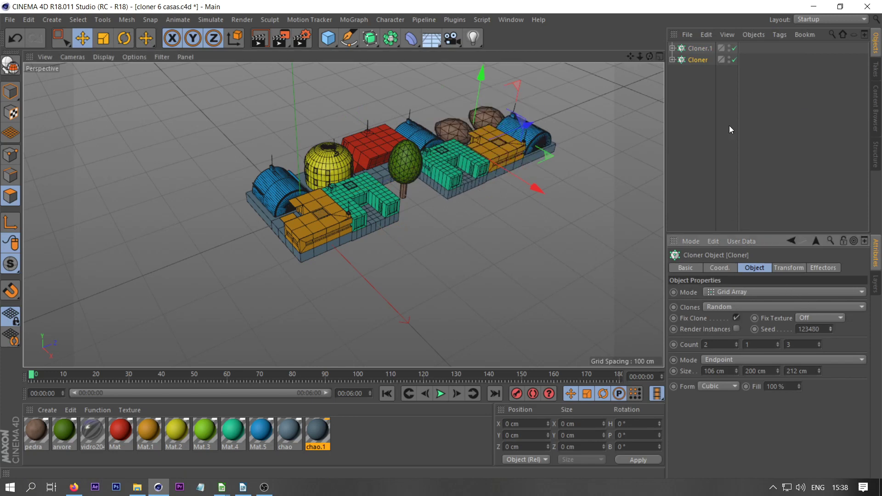
# - Duplicate the second block's Cloner and move the copy beside it along the X axis
pyautogui.moveTo(651, 57); pyautogui.dragTo(367, 69)
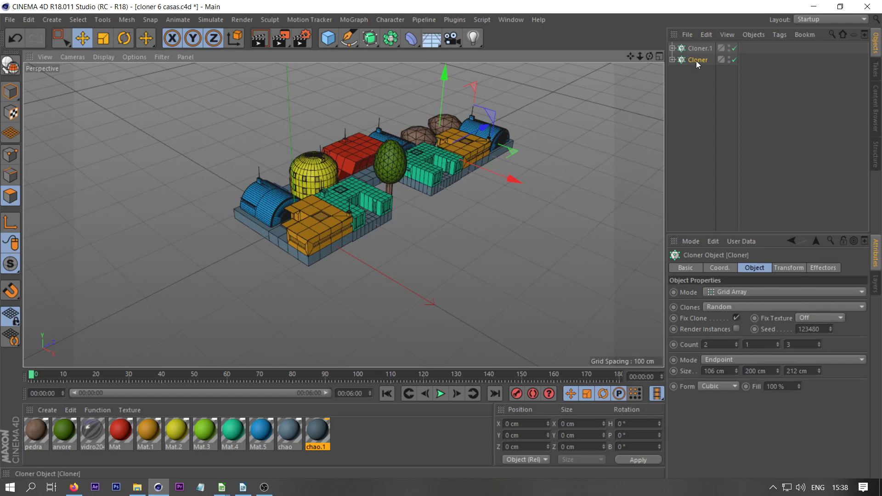
pyautogui.keyDown('ctrl'); pyautogui.moveTo(696, 60); pyautogui.dragTo(688, 135); pyautogui.keyUp('ctrl')
pyautogui.moveTo(509, 179); pyautogui.dragTo(617, 218)
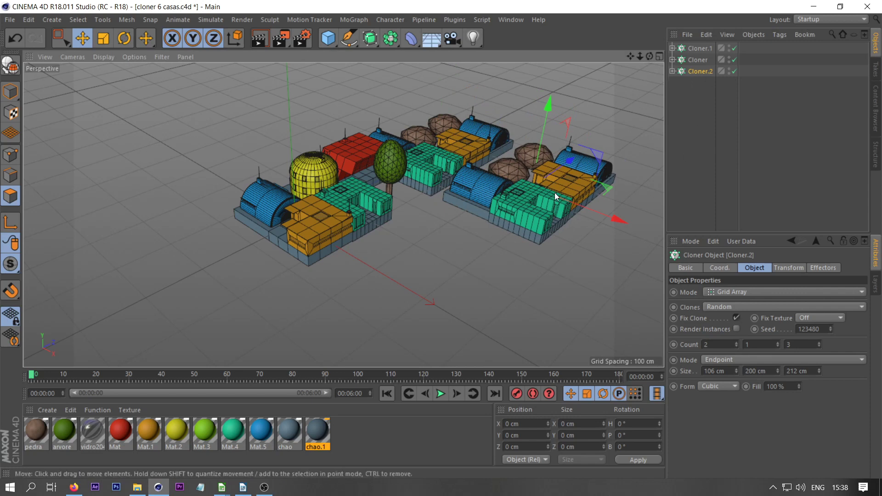
# - Add three copies of the arvore cilindro tree inside Cloner.2 to make trees more frequent in that block
pyautogui.click(672, 71)
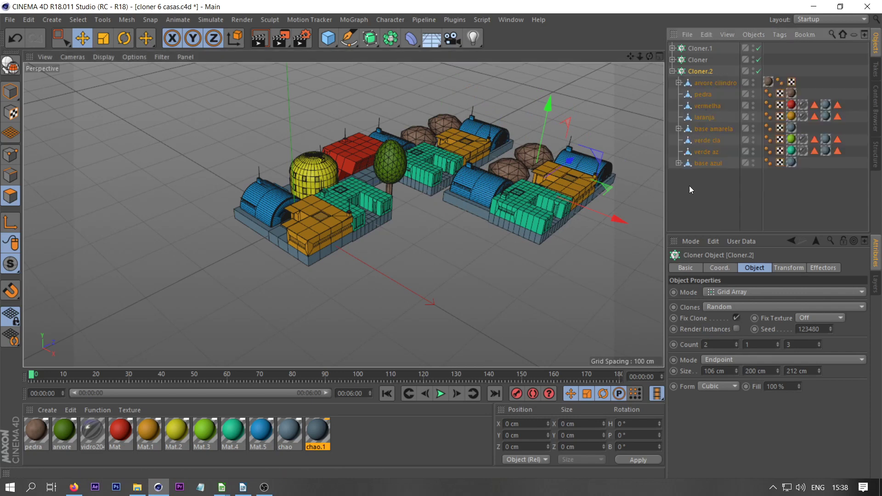
pyautogui.click(719, 84)
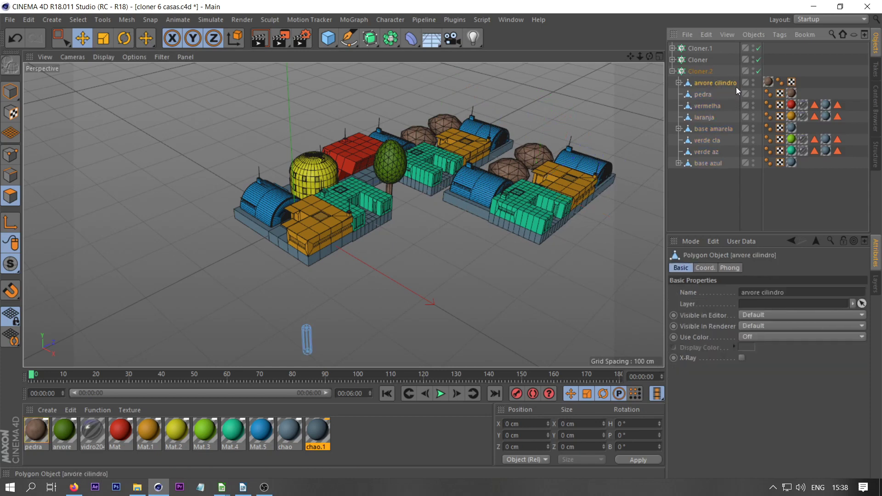
pyautogui.keyDown('ctrl'); pyautogui.moveTo(719, 87); pyautogui.dragTo(715, 113); pyautogui.keyUp('ctrl')
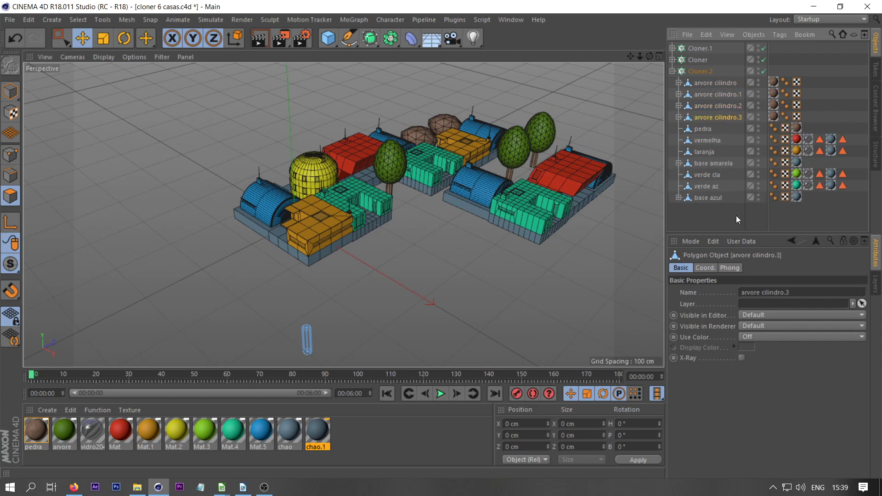
# - Try successive seed values on Cloner.2, ending at 123554, to vary its random mix of houses and trees
pyautogui.click(702, 71)
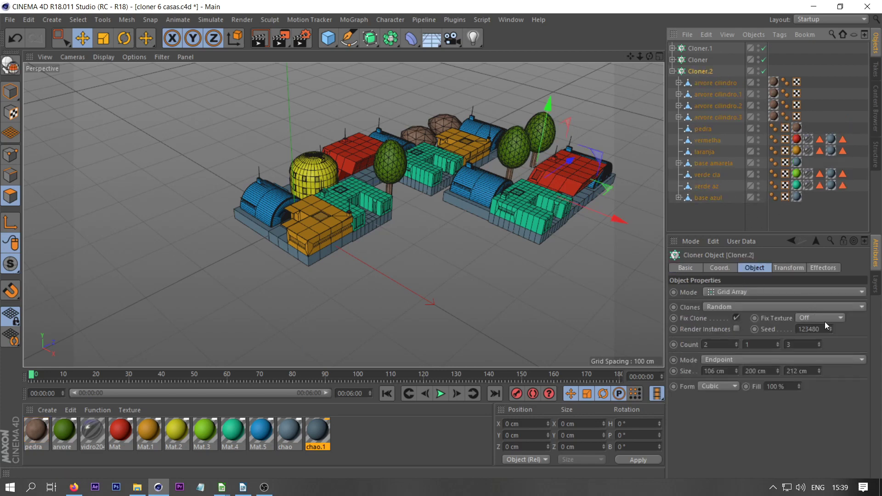
pyautogui.moveTo(831, 330); pyautogui.dragTo(847, 330)
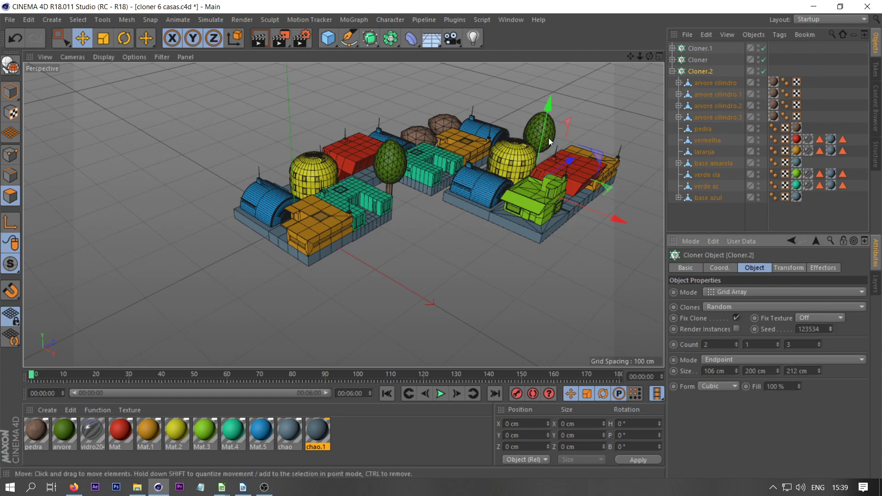
pyautogui.click(831, 327)
pyautogui.click(831, 327)
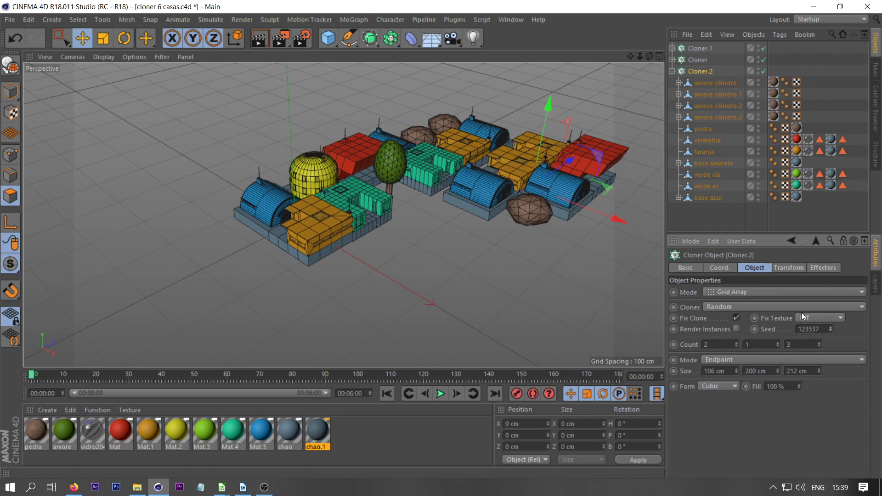
pyautogui.click(830, 327)
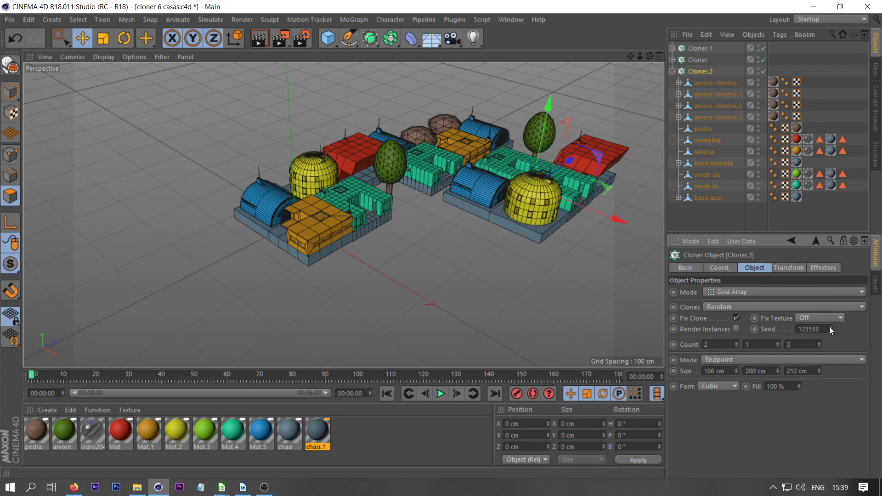
pyautogui.click(830, 327)
pyautogui.click(830, 328)
pyautogui.click(830, 327)
pyautogui.click(830, 327)
pyautogui.click(830, 328)
pyautogui.click(829, 328)
pyautogui.click(830, 328)
pyautogui.click(829, 328)
pyautogui.click(829, 328)
pyautogui.click(830, 328)
pyautogui.click(830, 328)
pyautogui.click(830, 328)
pyautogui.click(829, 328)
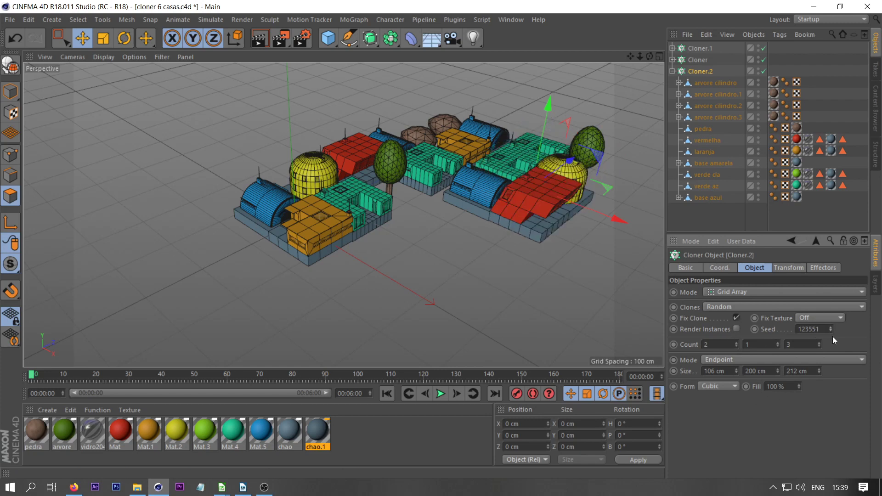
pyautogui.click(829, 328)
pyautogui.click(830, 328)
pyautogui.click(830, 328)
pyautogui.moveTo(650, 55)
pyautogui.mouseDown()
pyautogui.moveTo(629, 58)
pyautogui.moveTo(707, 34)
pyautogui.moveTo(689, 50)
pyautogui.moveTo(649, 56)
pyautogui.mouseUp()
# - Delete Cloner.2 and Cloner.1, keeping only the block generated by Cloner
pyautogui.click(672, 72)
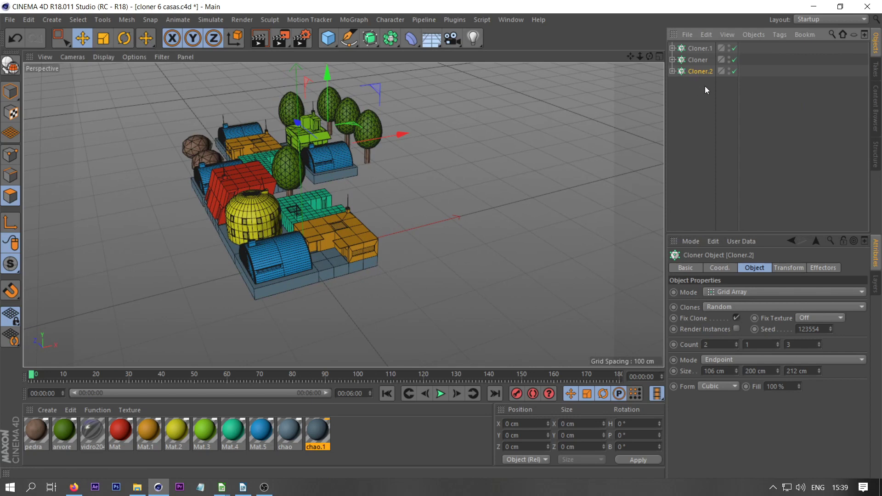
pyautogui.press('Delete')
pyautogui.click(700, 49)
pyautogui.press('Delete')
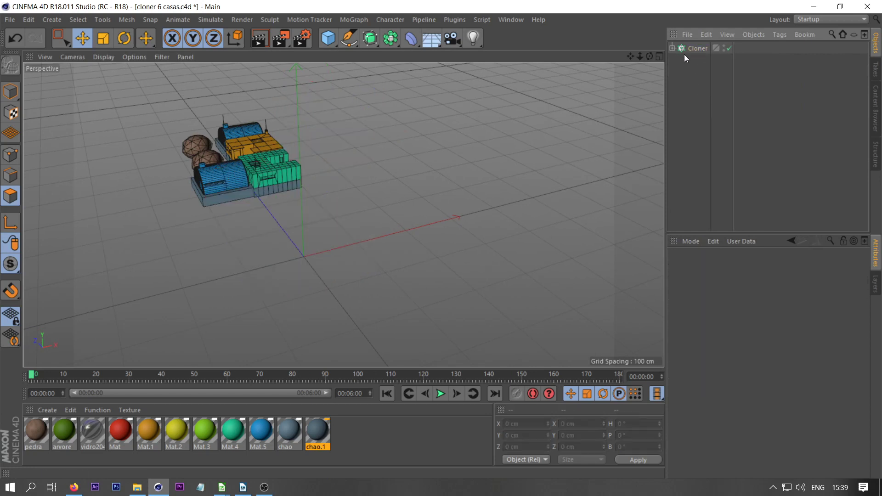
# - Add a Cylinder primitive to the scene with the remaining house block
pyautogui.click(672, 48)
pyautogui.moveTo(650, 56); pyautogui.dragTo(561, 124)
pyautogui.moveTo(640, 58); pyautogui.dragTo(635, 109)
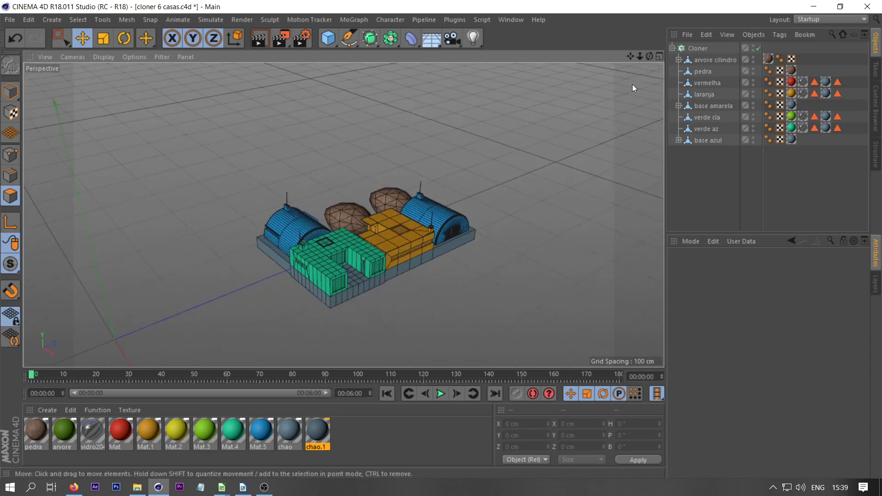
pyautogui.moveTo(639, 56)
pyautogui.mouseDown()
pyautogui.moveTo(630, 57)
pyautogui.moveTo(652, 55)
pyautogui.moveTo(630, 54)
pyautogui.moveTo(637, 69)
pyautogui.moveTo(649, 60)
pyautogui.mouseUp()
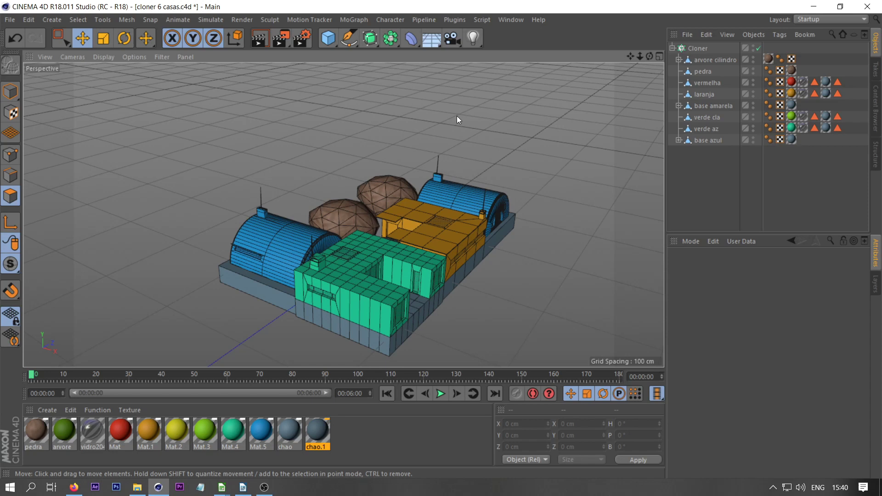
pyautogui.moveTo(639, 56); pyautogui.dragTo(641, 54)
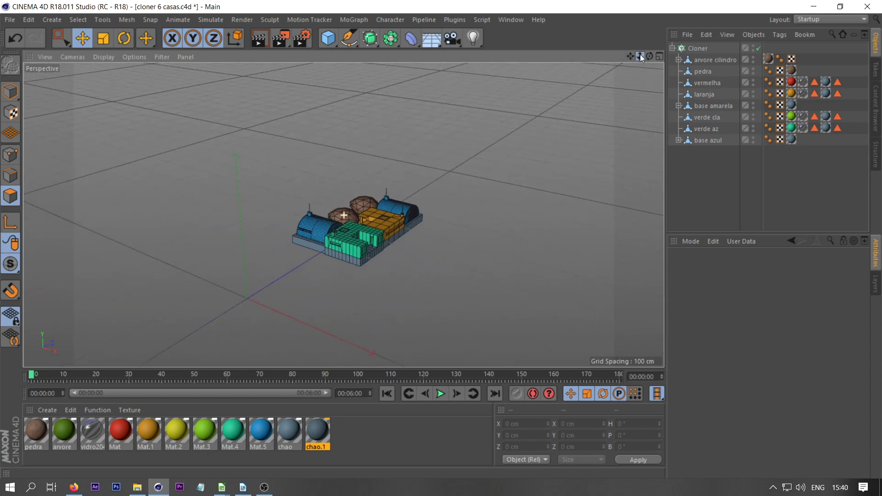
pyautogui.click(334, 46)
pyautogui.click(553, 56)
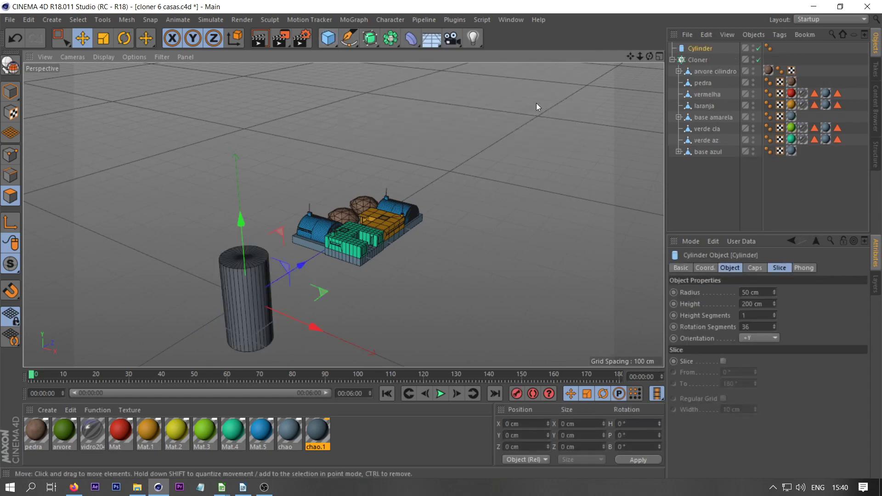
# - Switch to Model mode and set the cylinder's orientation to -X so it lies on its side
pyautogui.moveTo(246, 225); pyautogui.dragTo(253, 122)
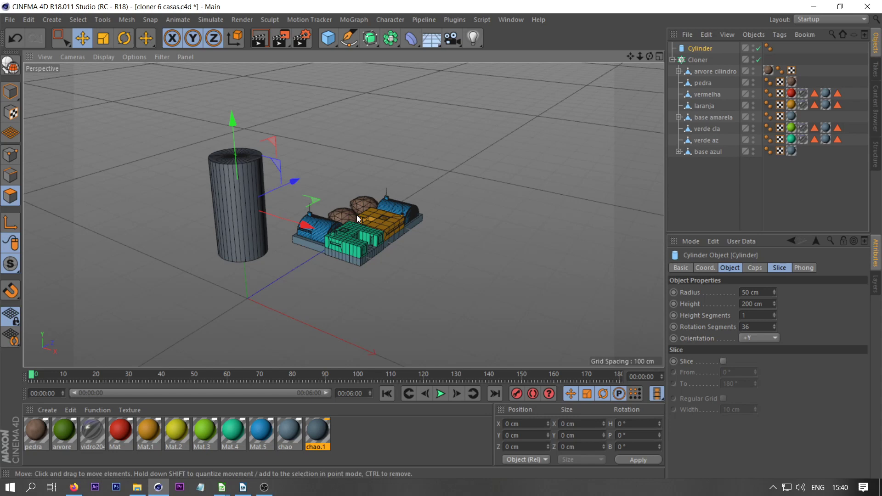
pyautogui.hotkey('ctrl', 'z')
pyautogui.moveTo(11, 87)
pyautogui.mouseDown()
pyautogui.moveTo(31, 95)
pyautogui.moveTo(18, 90)
pyautogui.mouseUp()
pyautogui.click(17, 90)
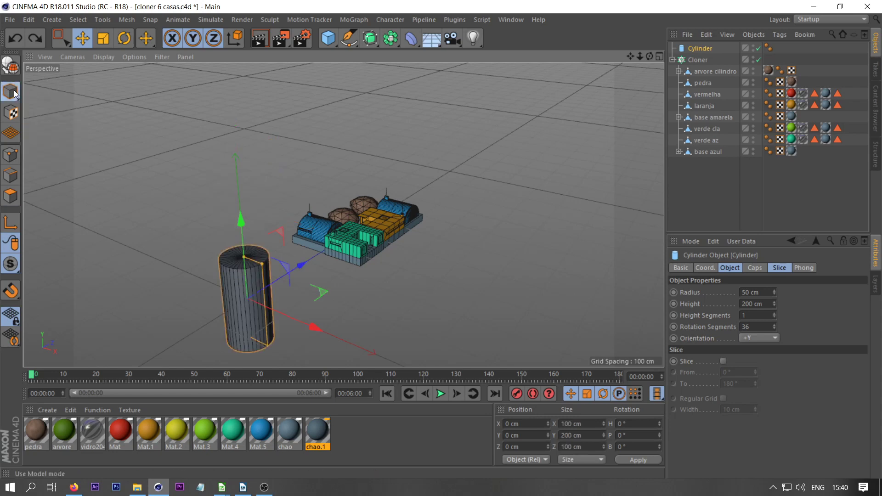
pyautogui.click(759, 337)
pyautogui.click(754, 358)
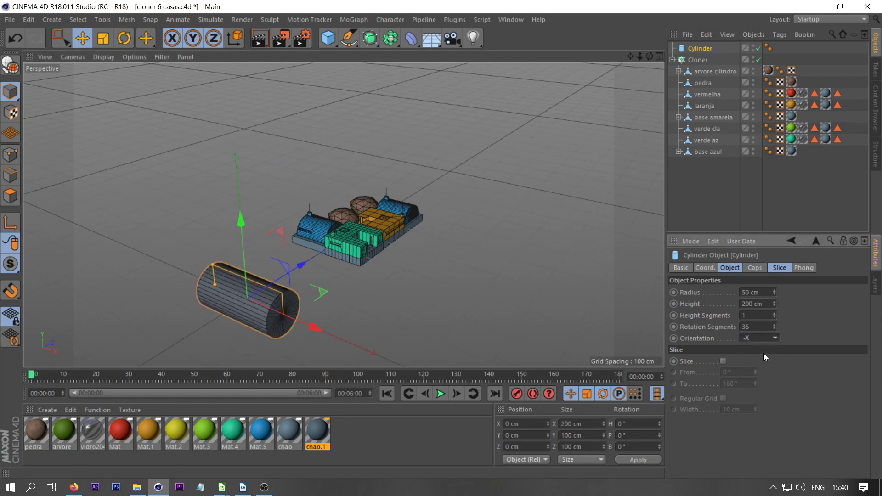
# - Enlarge the cylinder to about 356 cm radius and 524 cm height, and place it beside the house block
pyautogui.moveTo(214, 283); pyautogui.dragTo(300, 201)
pyautogui.moveTo(229, 290); pyautogui.dragTo(167, 277)
pyautogui.moveTo(316, 324); pyautogui.dragTo(305, 182)
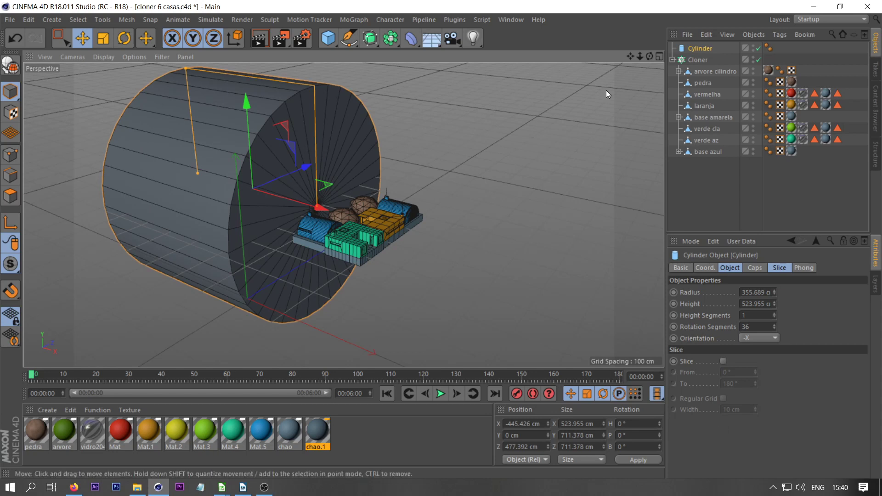
# - Set the cylinder's height segments to 5
pyautogui.moveTo(649, 56); pyautogui.dragTo(596, 62)
pyautogui.click(776, 314)
pyautogui.click(776, 313)
pyautogui.click(775, 314)
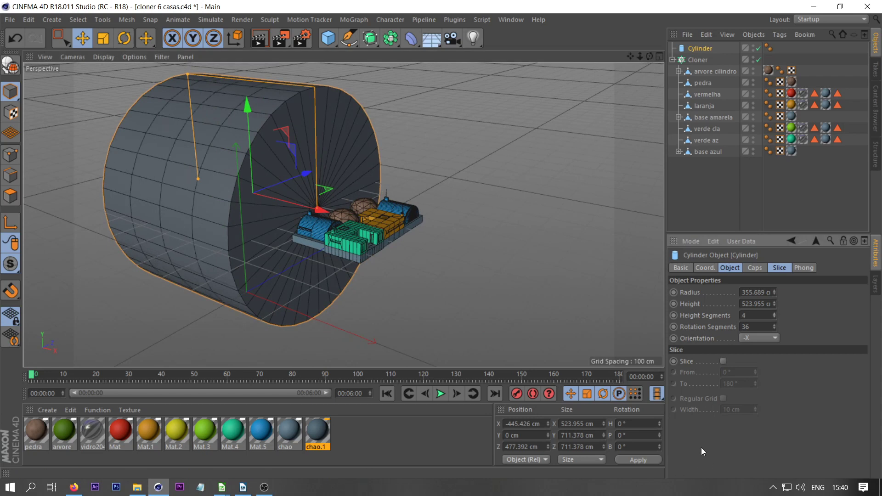
pyautogui.click(775, 313)
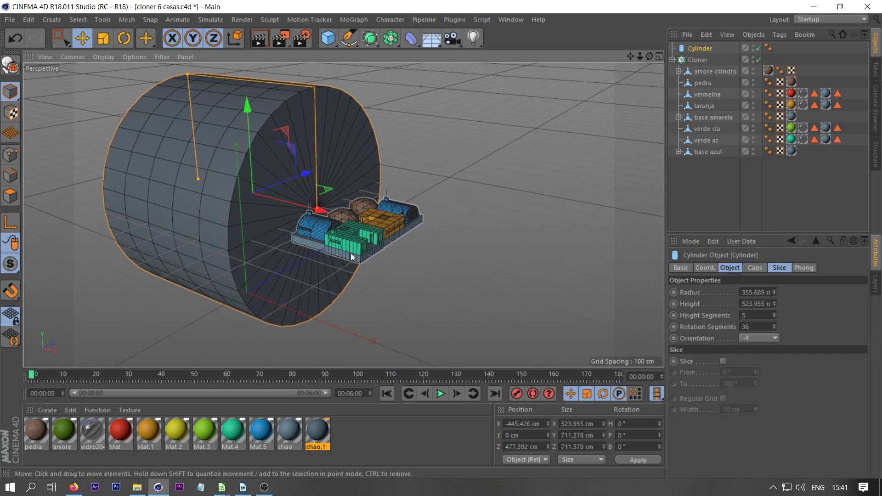
# - Scale the cylinder up uniformly to about 433 cm radius and 638 cm height
pyautogui.click(362, 259)
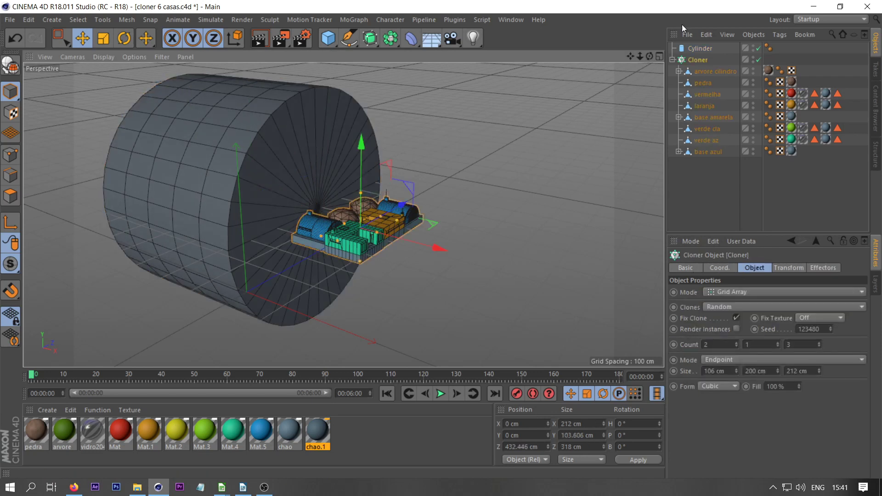
pyautogui.click(700, 47)
pyautogui.click(103, 38)
pyautogui.moveTo(481, 163); pyautogui.dragTo(620, 154)
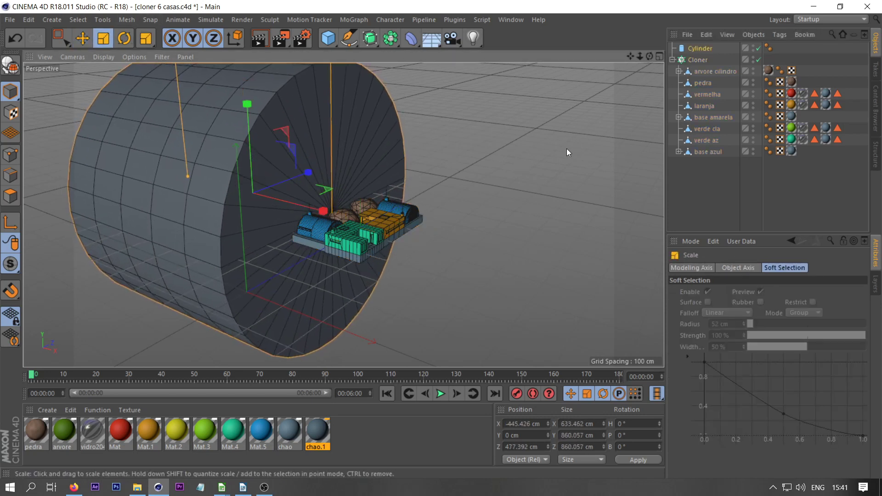
pyautogui.moveTo(640, 56)
pyautogui.mouseDown()
pyautogui.moveTo(625, 56)
pyautogui.moveTo(644, 57)
pyautogui.mouseUp()
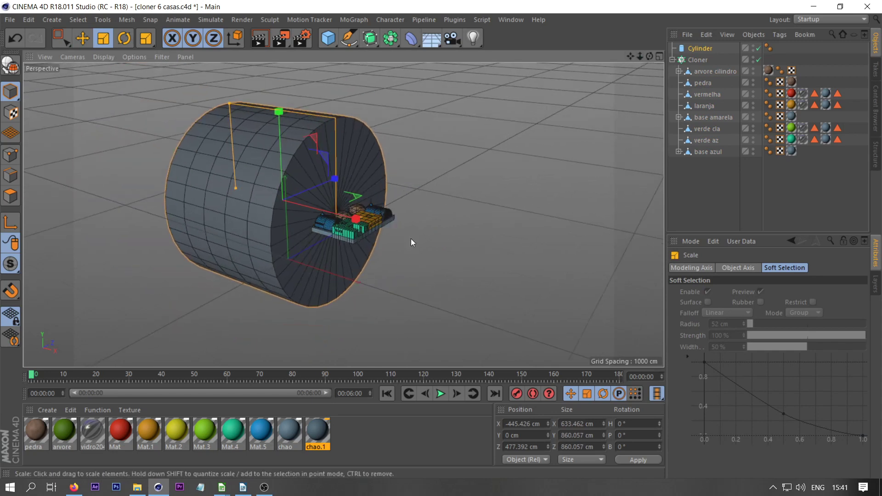
pyautogui.moveTo(360, 220); pyautogui.dragTo(359, 216)
pyautogui.click(703, 48)
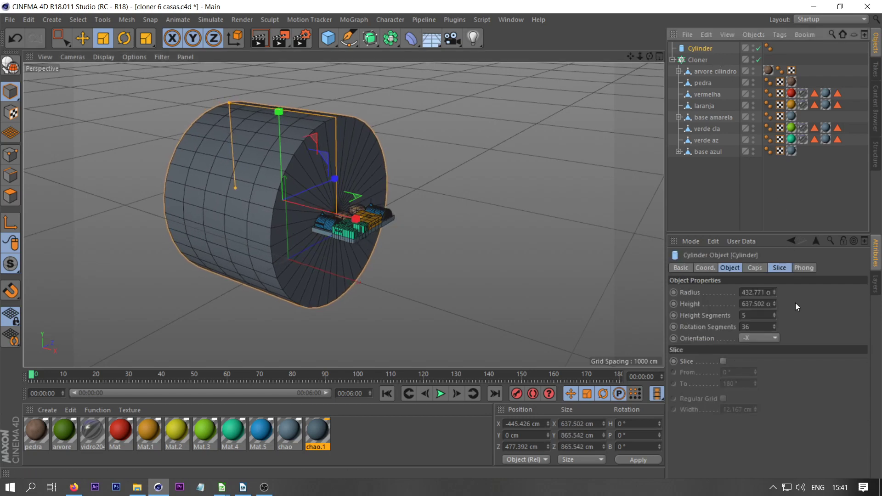
# - Reproportion the cylinder to about 489 cm radius and 554 cm height, and move it about 75 cm in negative X
pyautogui.moveTo(775, 303); pyautogui.dragTo(775, 331)
pyautogui.moveTo(456, 179); pyautogui.dragTo(501, 151)
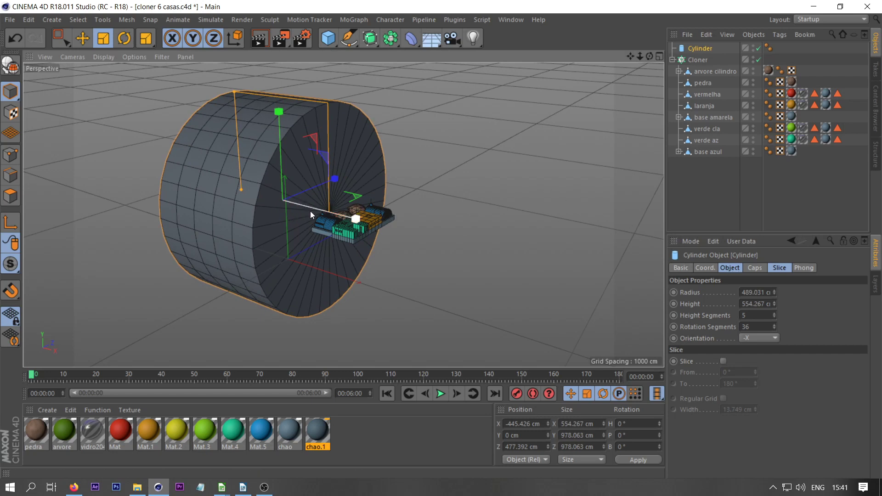
pyautogui.press('e')
pyautogui.moveTo(352, 220); pyautogui.dragTo(333, 218)
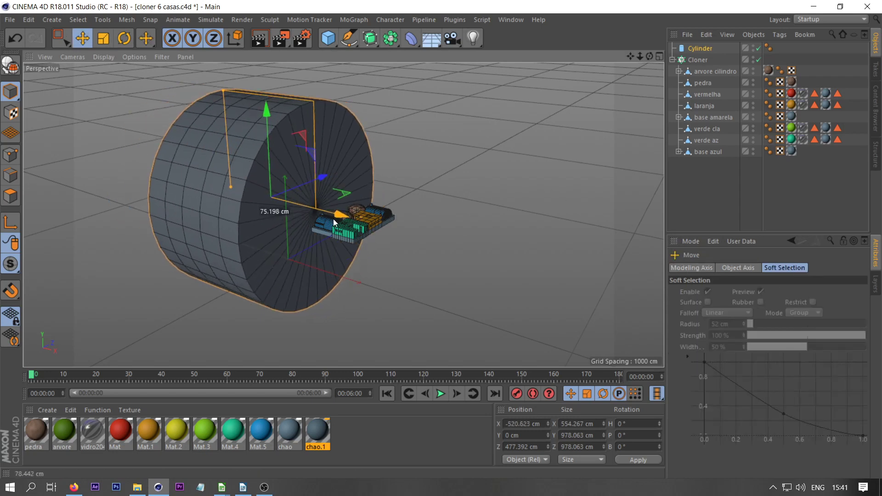
# - Convert the cylinder to an editable polygon object and pick a polygon on its curved side in polygon mode
pyautogui.moveTo(649, 55); pyautogui.dragTo(675, 67)
pyautogui.click(10, 64)
pyautogui.click(12, 195)
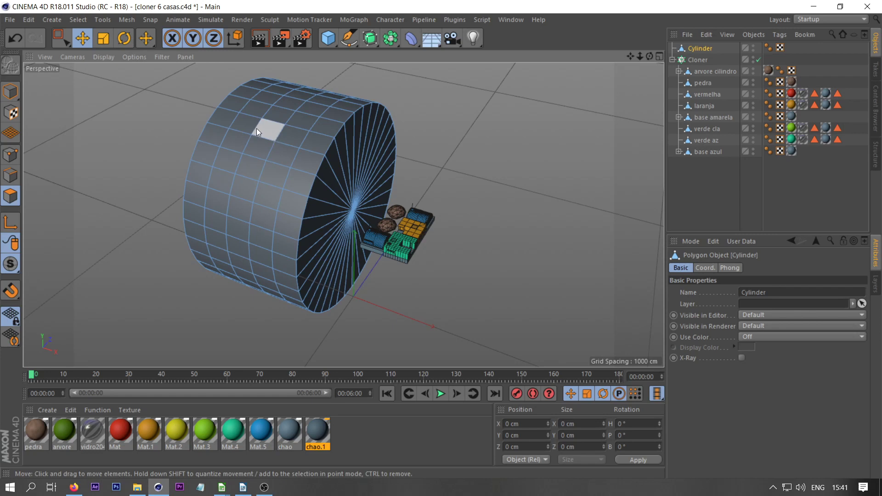
pyautogui.click(290, 104)
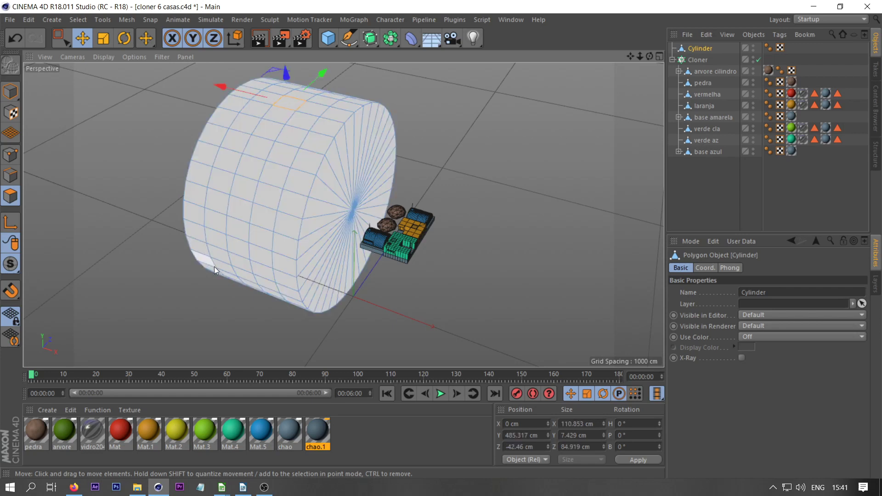
# - Try Loop Selection on the middle polygon ring around the cylinder's side, and pick a single polygon near its front edge
pyautogui.click(81, 21)
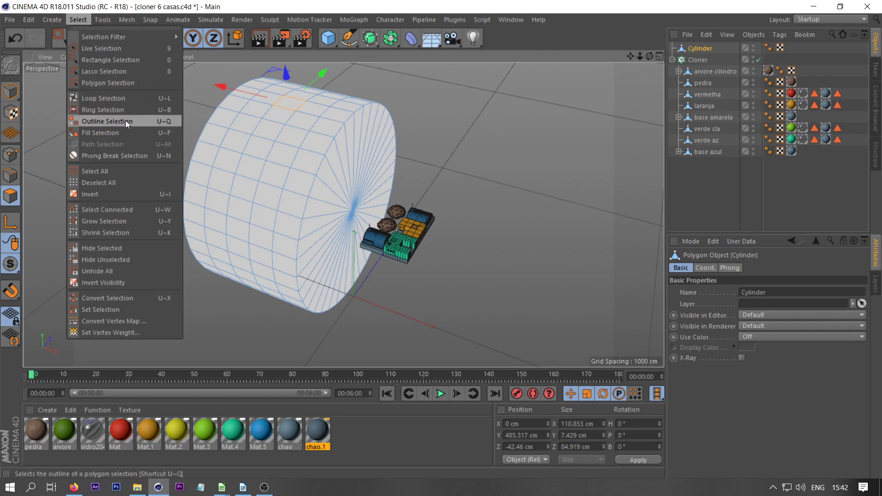
pyautogui.click(129, 99)
pyautogui.click(267, 125)
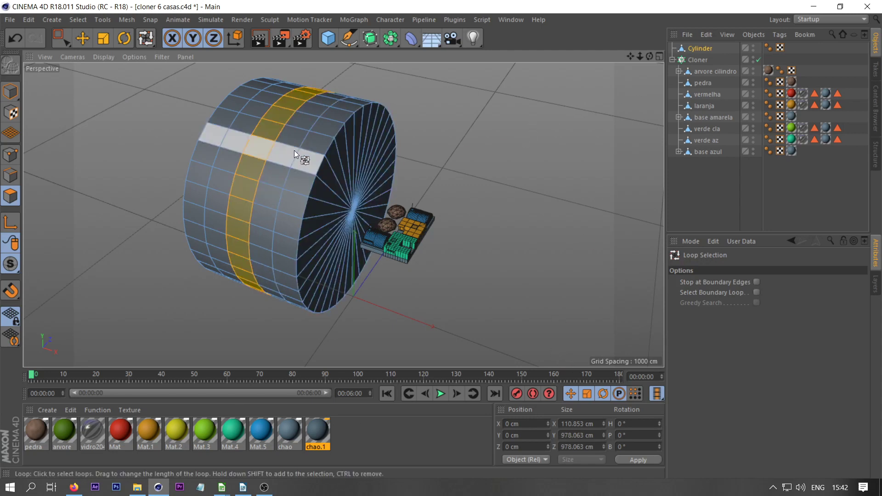
pyautogui.click(83, 38)
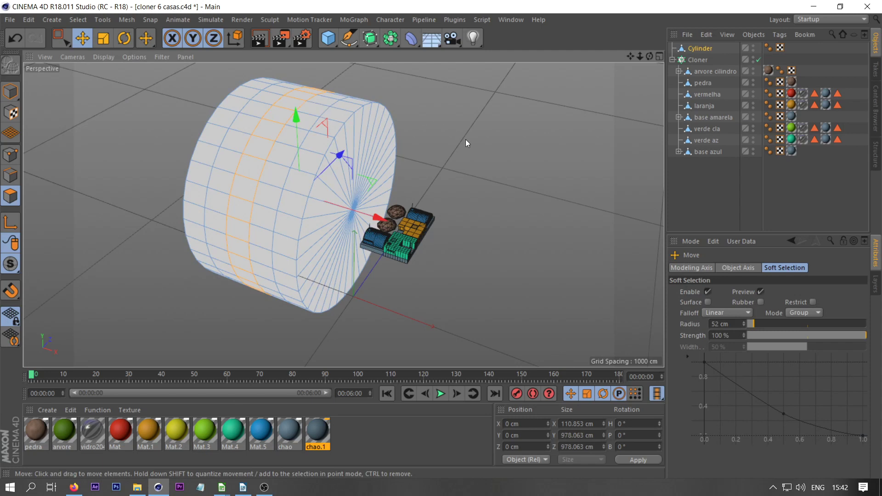
pyautogui.moveTo(648, 56); pyautogui.dragTo(583, 106)
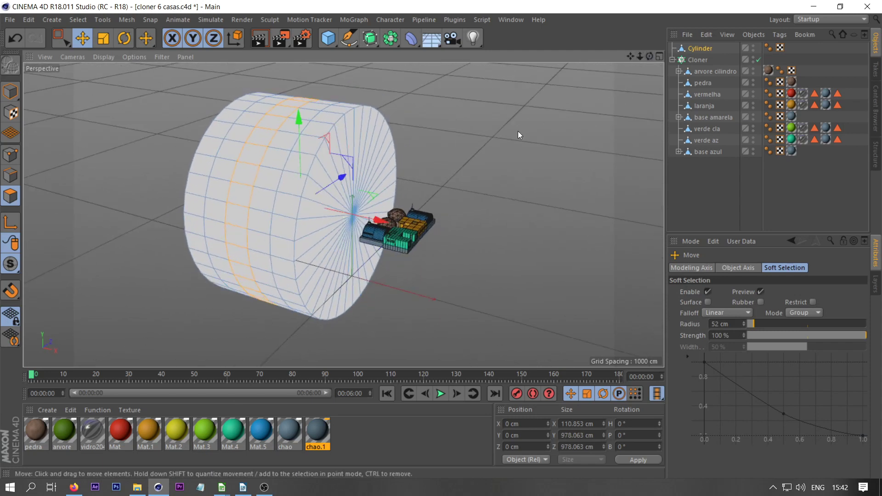
pyautogui.click(314, 131)
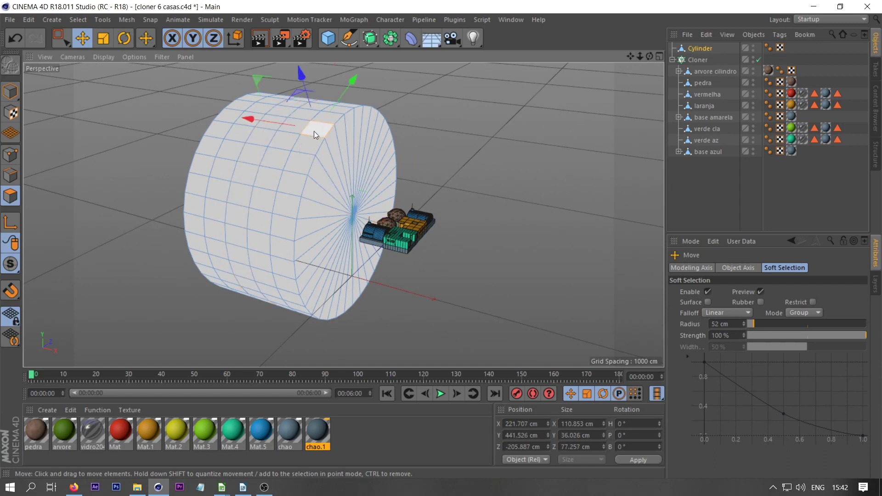
# - Loop-select the middle polygon ring around the cylinder's side and extrude it inward with an offset of -8 cm
pyautogui.press('m')
pyautogui.press('l')
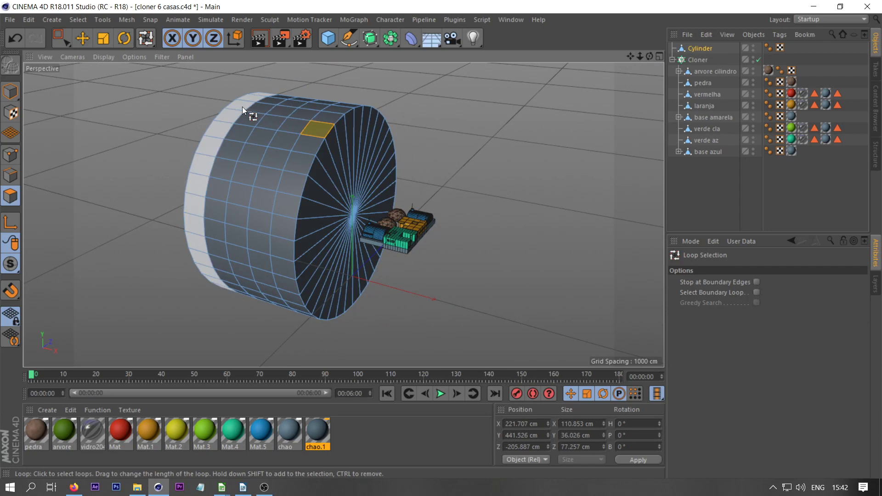
pyautogui.click(274, 118)
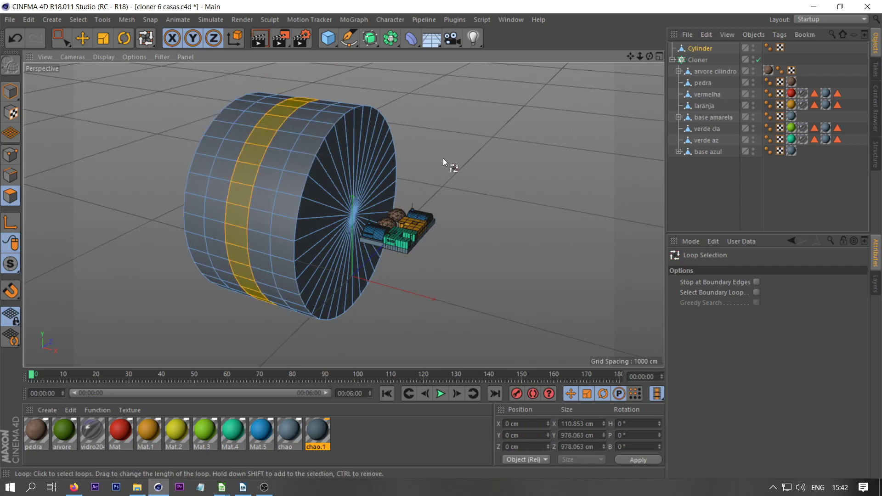
pyautogui.press('d')
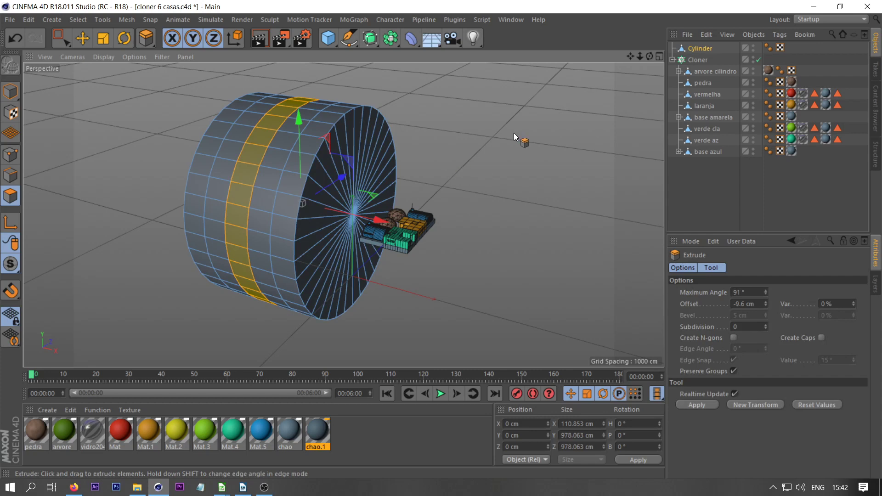
pyautogui.moveTo(591, 98)
pyautogui.mouseDown()
pyautogui.moveTo(574, 97)
pyautogui.moveTo(597, 98)
pyautogui.mouseUp()
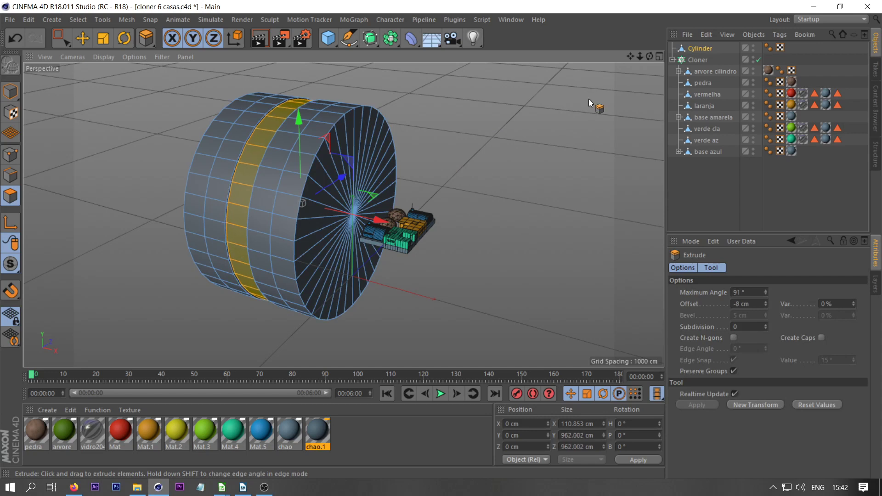
pyautogui.scroll(6, 290, 104)
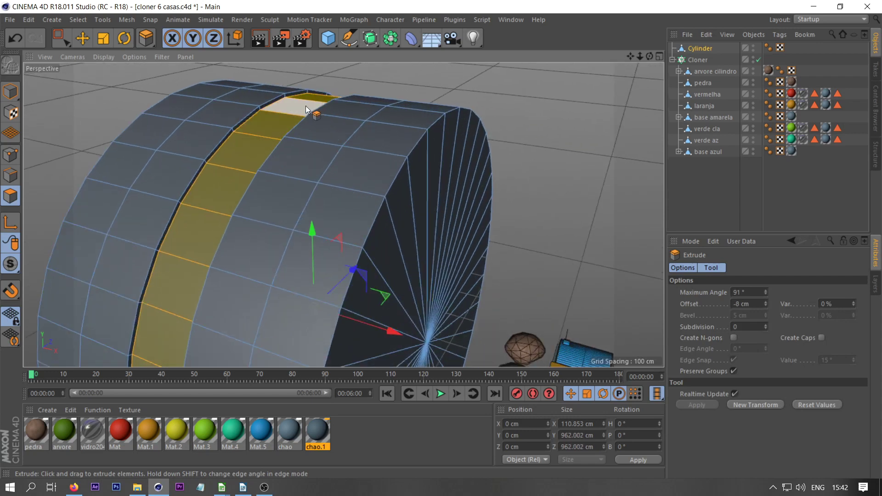
pyautogui.scroll(-8, 306, 117)
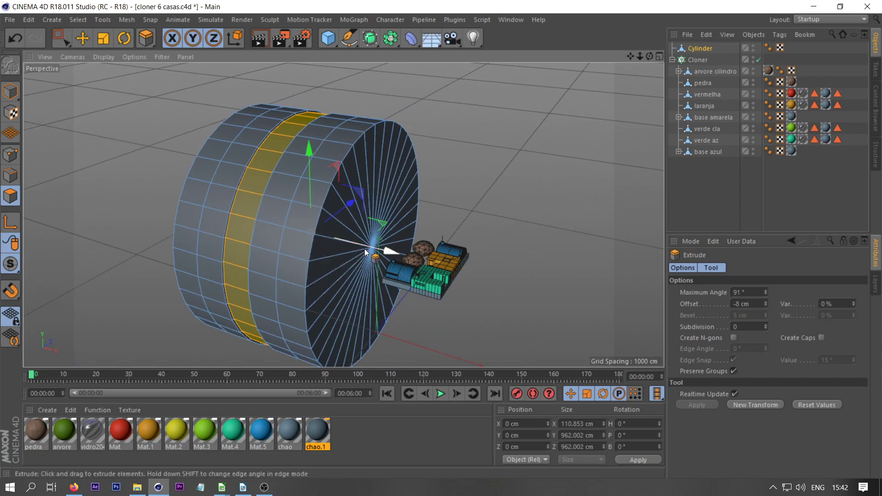
# - Assign the chao.1 material to the selected recessed ring and deselect the cylinder
pyautogui.moveTo(322, 432); pyautogui.dragTo(250, 201)
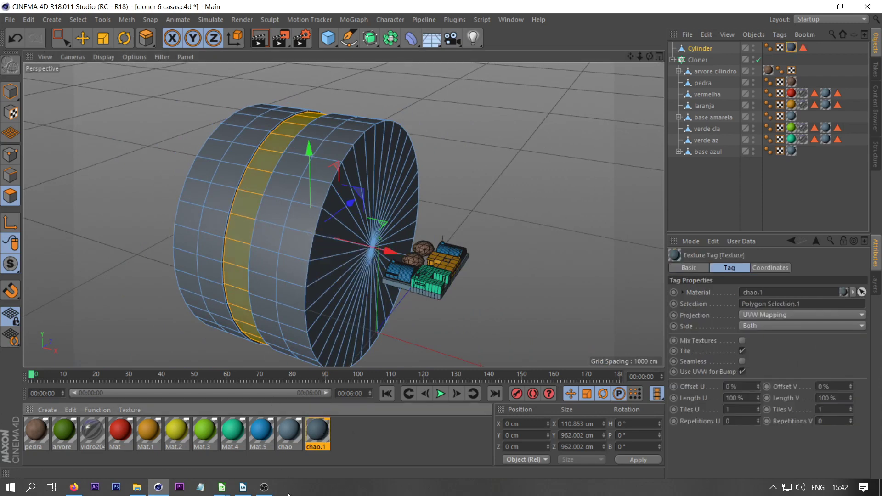
pyautogui.moveTo(651, 57); pyautogui.dragTo(636, 58)
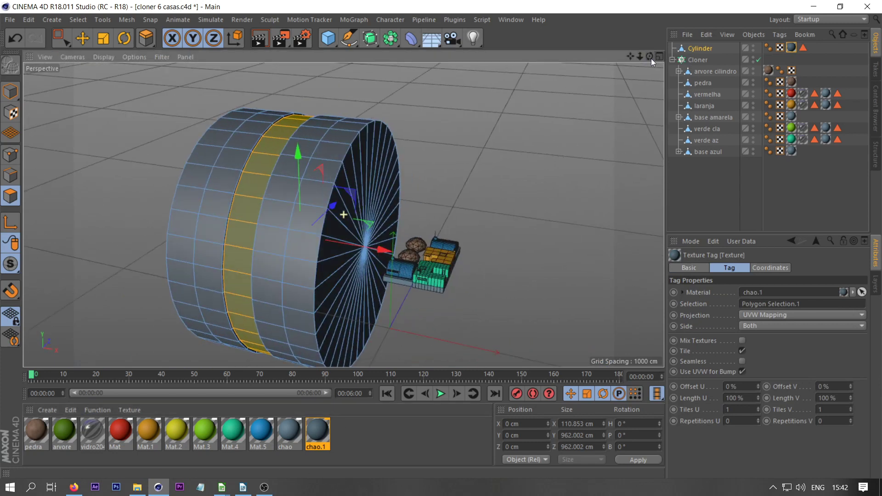
pyautogui.click(711, 196)
pyautogui.scroll(6, 271, 136)
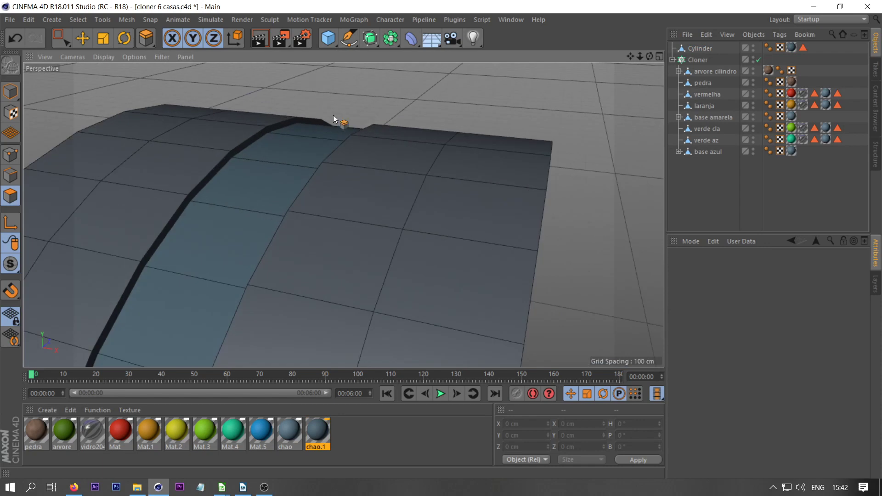
pyautogui.scroll(-6, 308, 142)
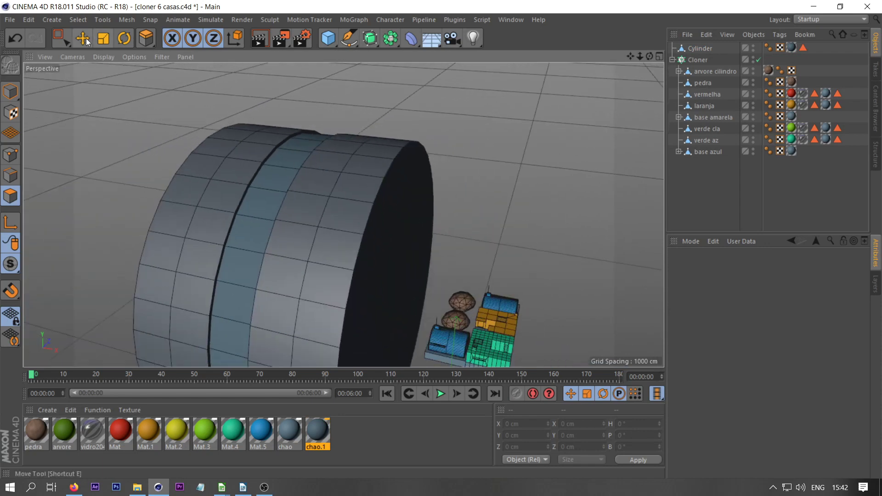
pyautogui.press('e')
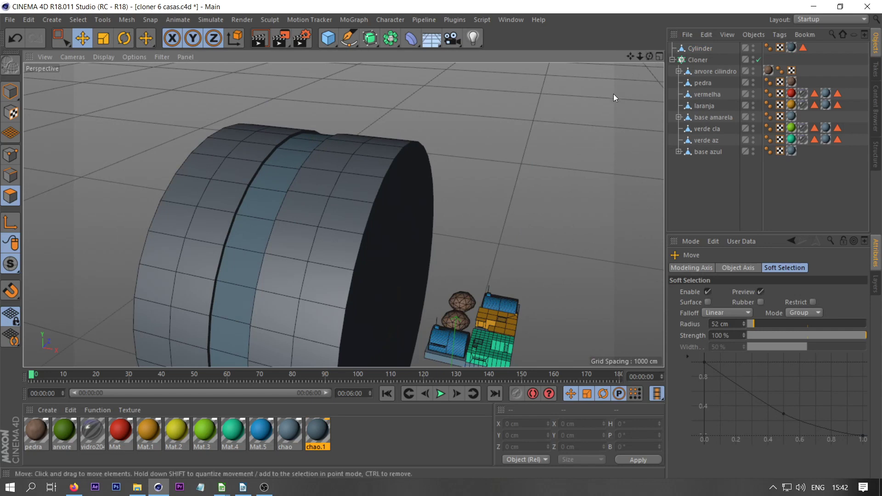
pyautogui.moveTo(648, 56); pyautogui.dragTo(629, 64)
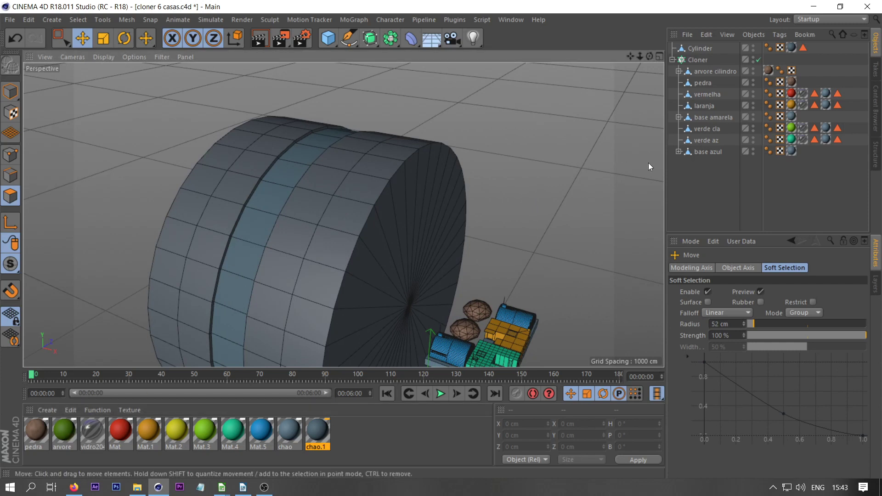
# - Apply the arvore material to the whole cylinder and place its texture tag before the chao.1 tag
pyautogui.moveTo(635, 111); pyautogui.dragTo(696, 48)
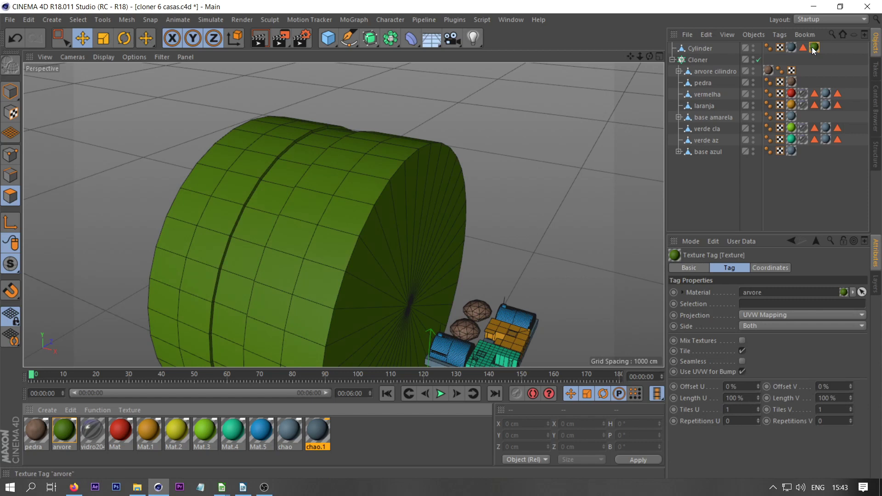
pyautogui.moveTo(814, 48); pyautogui.dragTo(788, 48)
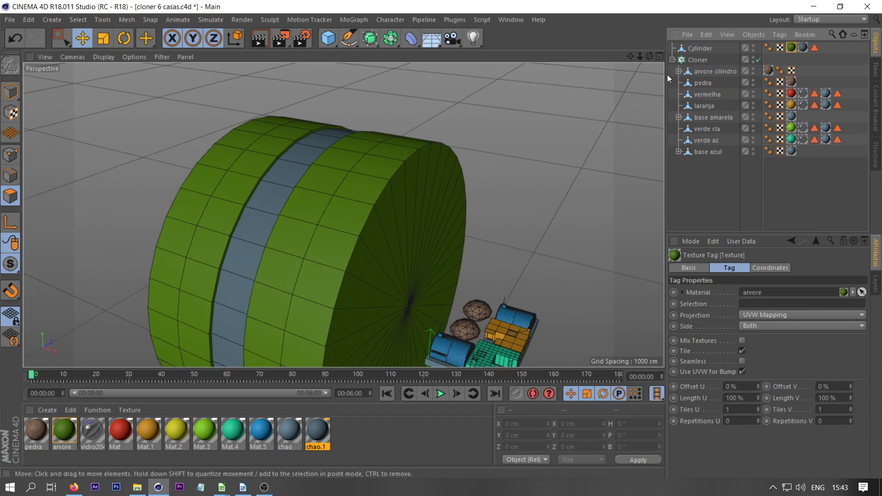
pyautogui.moveTo(650, 56); pyautogui.dragTo(344, 211)
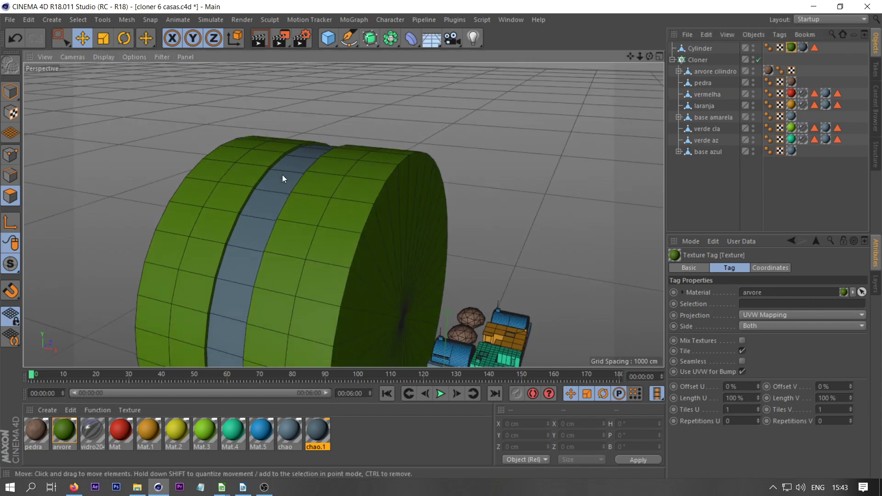
pyautogui.moveTo(630, 56); pyautogui.dragTo(631, 56)
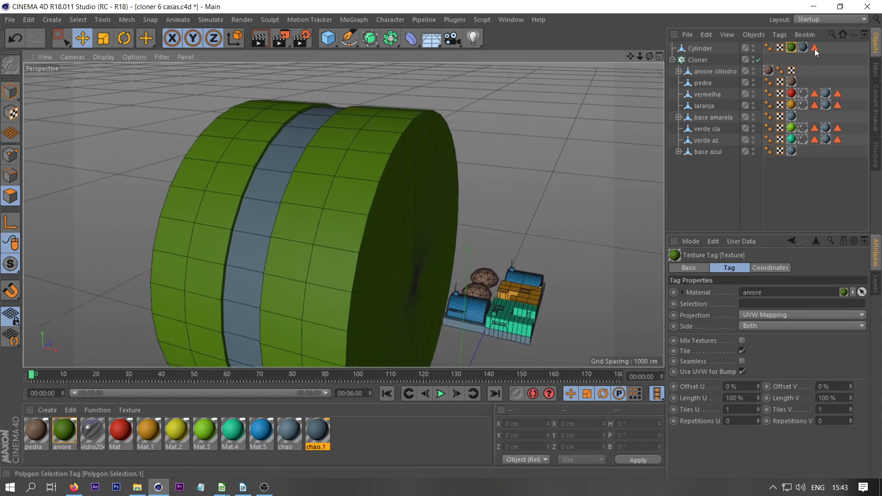
# - Recall the cylinder's stored polygon selection of the recessed ring from its selection tag, and deselect the cylinder
pyautogui.click(814, 48)
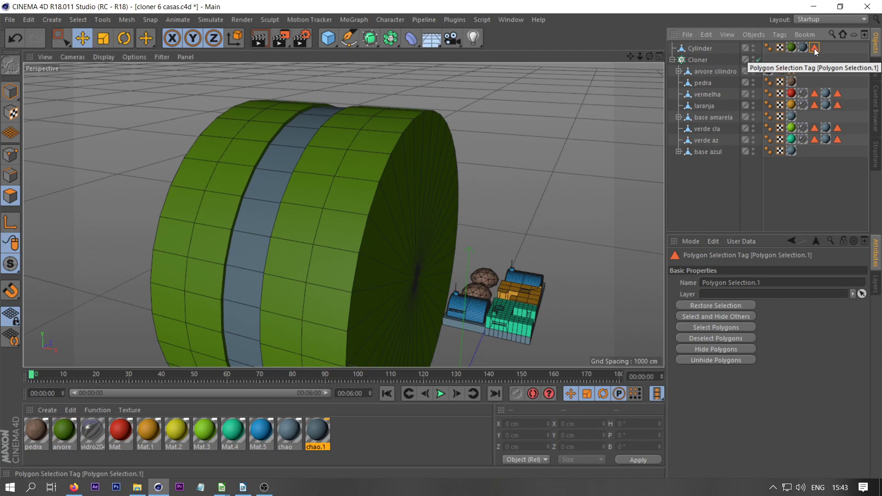
pyautogui.doubleClick(814, 49)
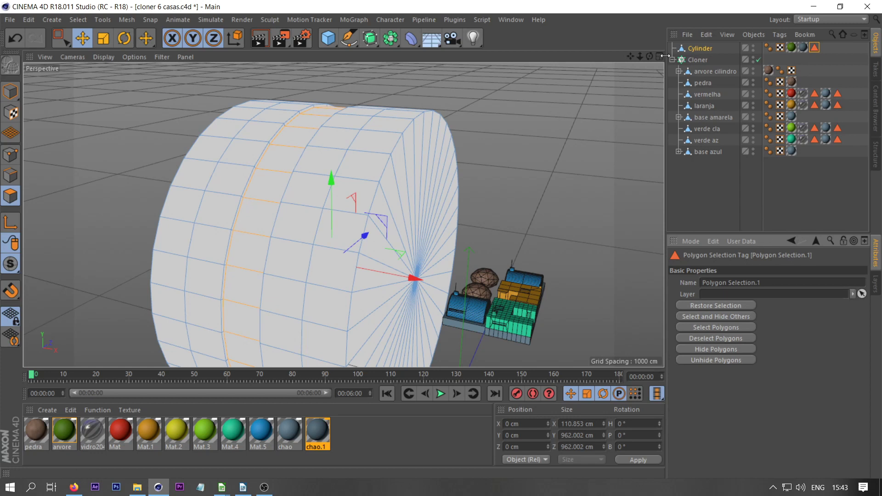
pyautogui.click(713, 188)
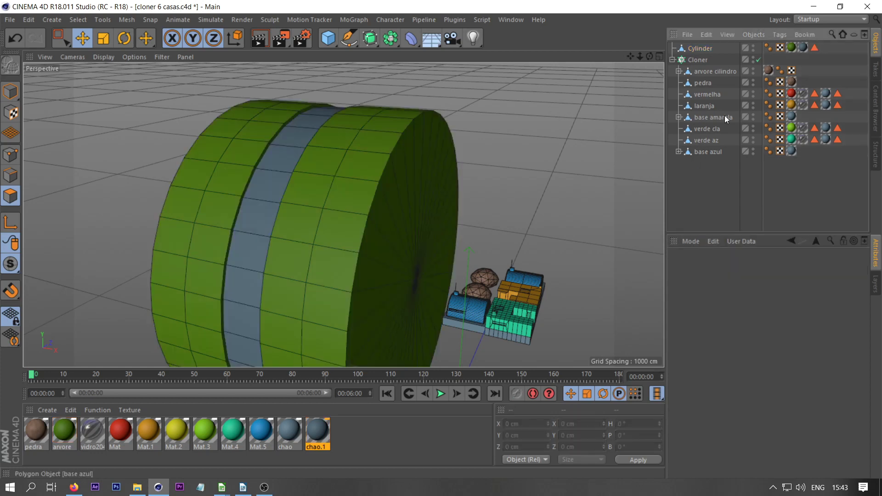
pyautogui.click(703, 48)
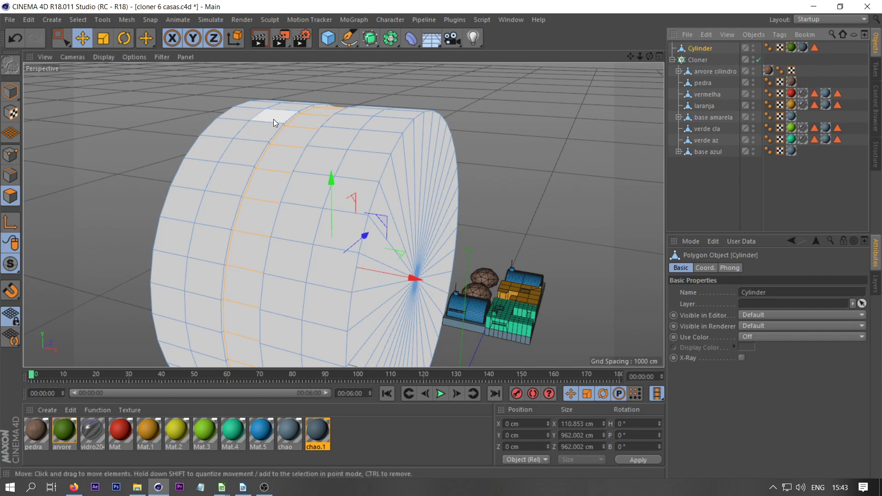
pyautogui.click(713, 209)
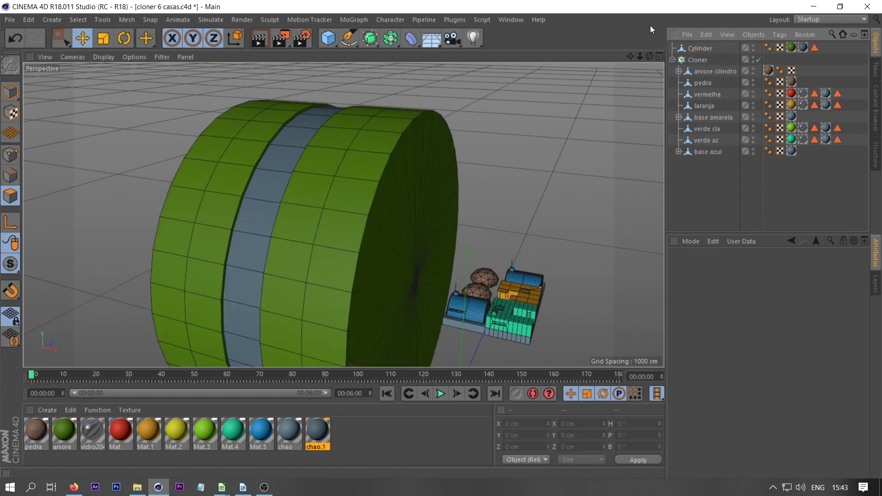
# - Turn off soft selection by setting the Live Selection mode to Normal, and return to the Move tool
pyautogui.moveTo(649, 56); pyautogui.dragTo(638, 50)
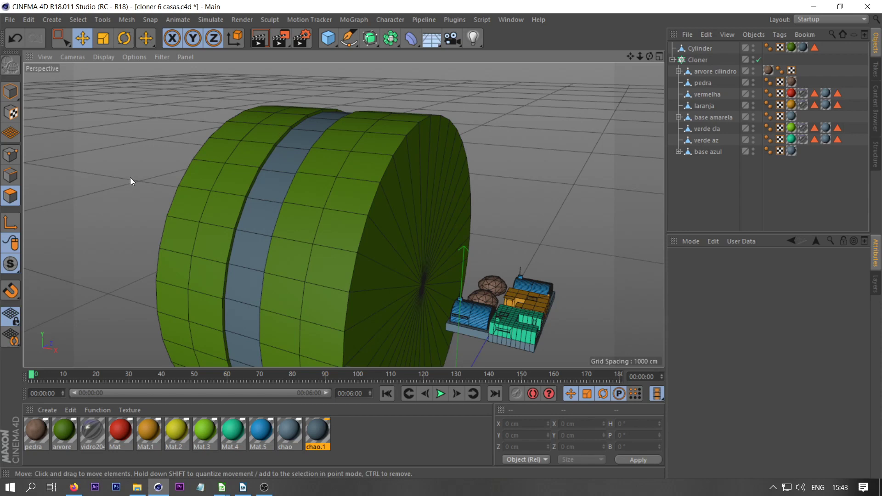
pyautogui.moveTo(59, 37); pyautogui.dragTo(83, 53)
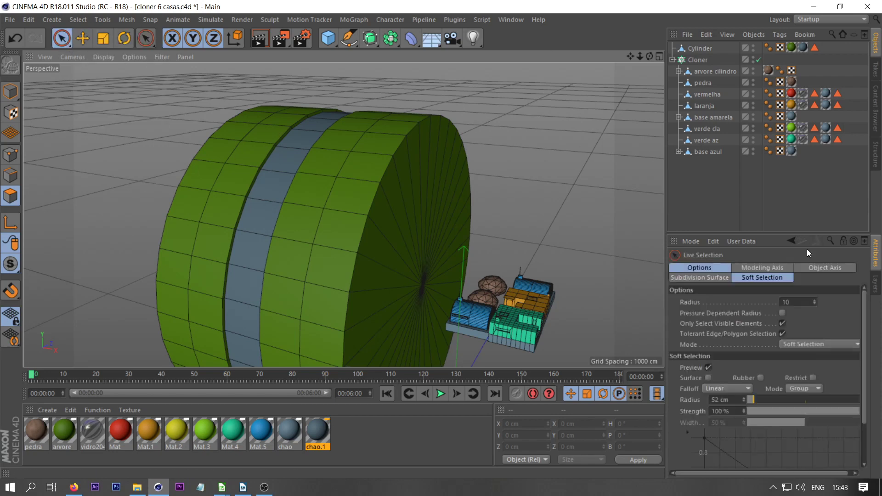
pyautogui.click(809, 343)
pyautogui.click(808, 352)
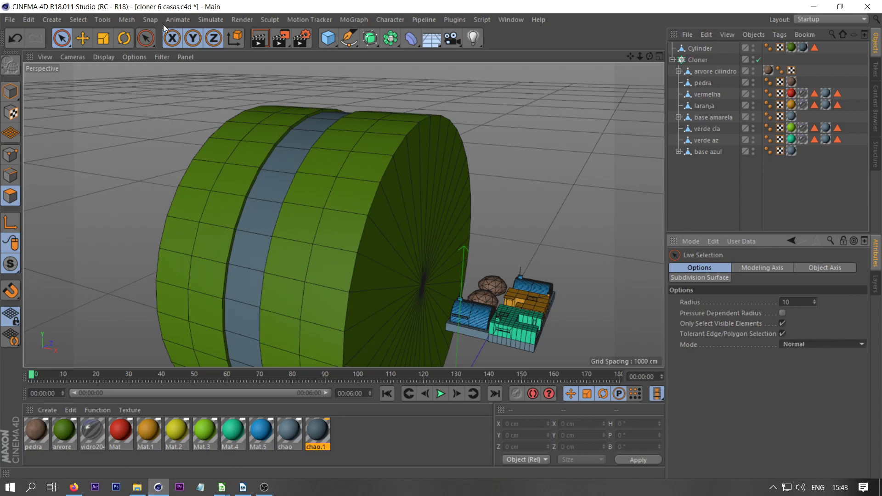
pyautogui.click(83, 38)
pyautogui.moveTo(651, 58); pyautogui.dragTo(615, 57)
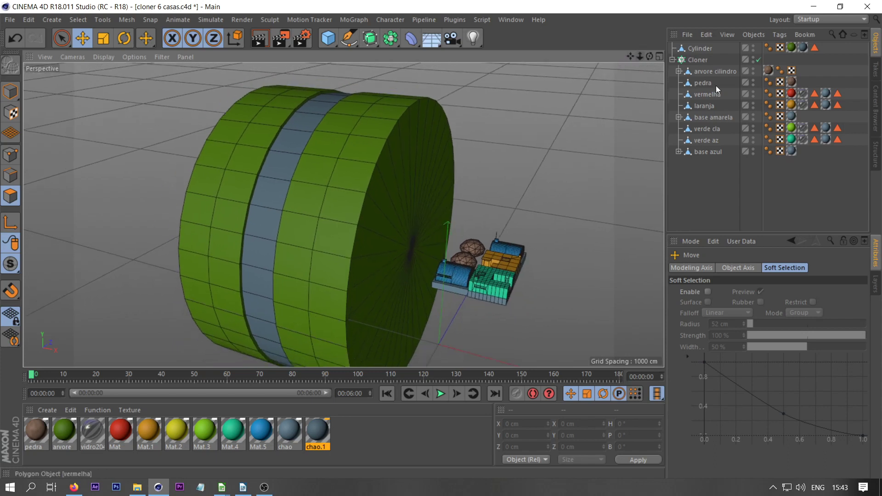
# - Loop-select the cylinder's green polygon ring on the far side of the grey road band and store it as a polygon selection
pyautogui.click(707, 47)
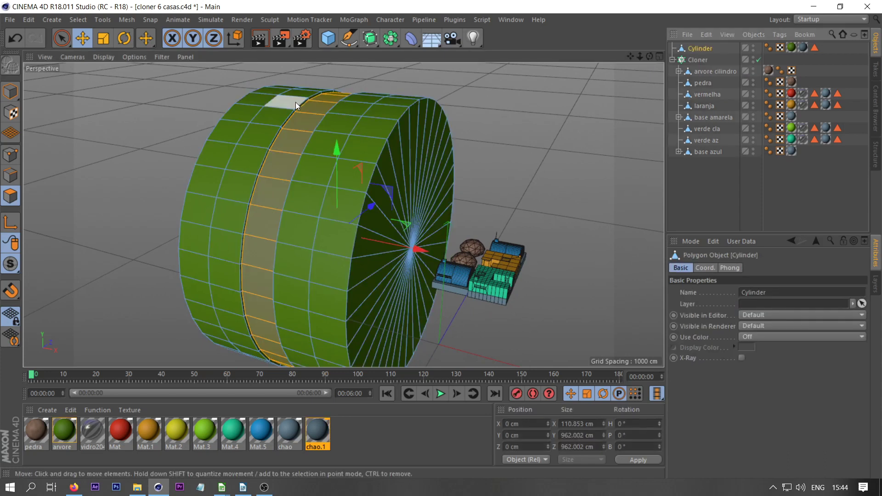
pyautogui.press('u')
pyautogui.press('l')
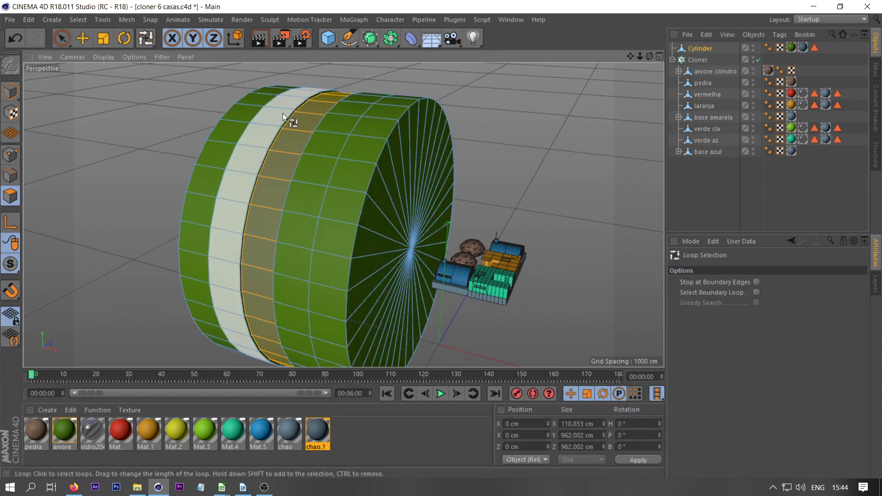
pyautogui.click(282, 117)
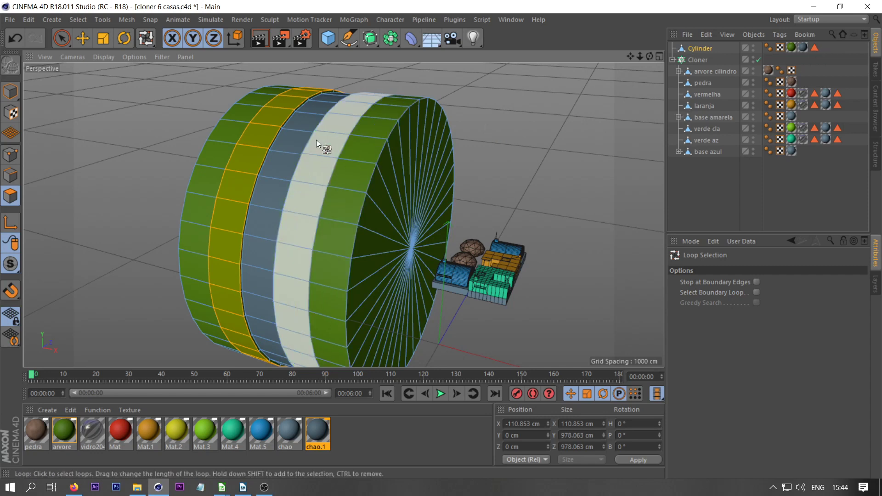
pyautogui.click(76, 21)
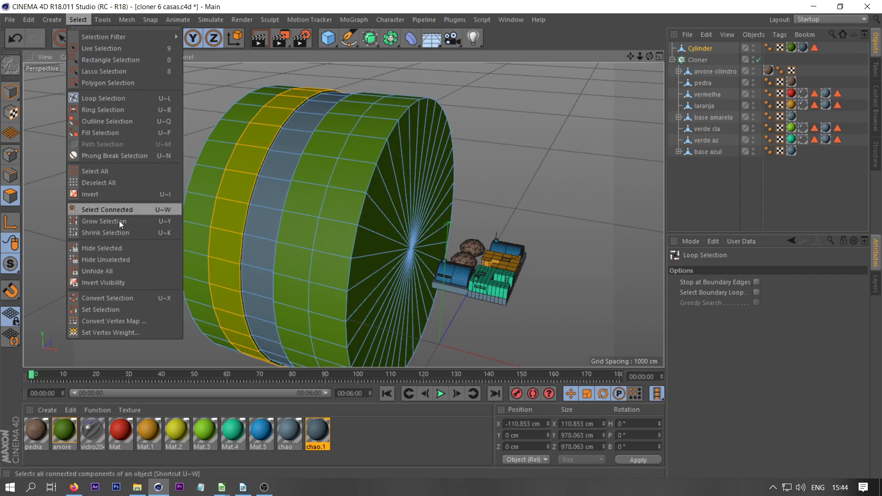
pyautogui.click(116, 308)
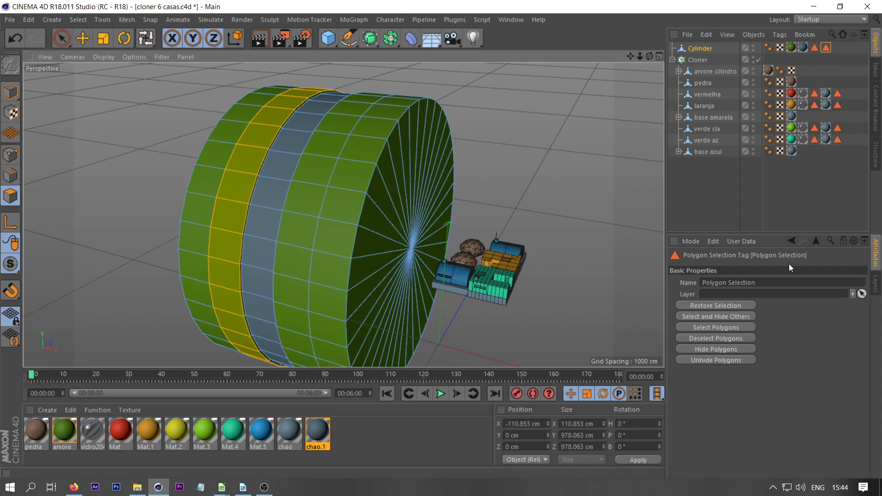
# - Name the new polygon selection tag "rua esq" and deselect the cylinder
pyautogui.doubleClick(765, 281)
pyautogui.write('r')
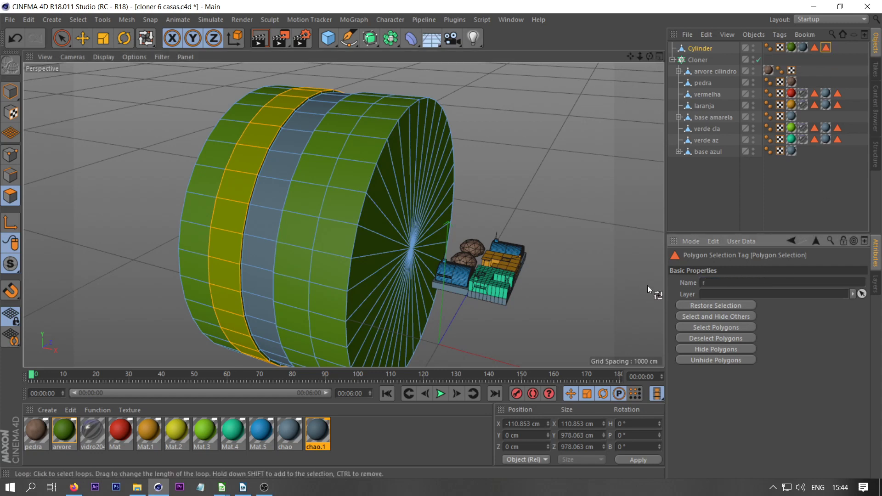
pyautogui.write('ua esc')
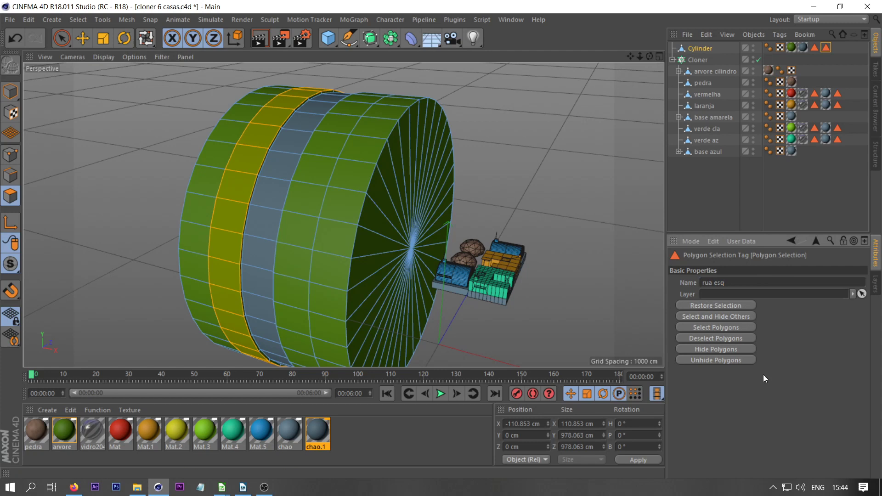
pyautogui.press('BackSpace')
pyautogui.write('q')
pyautogui.press('Return')
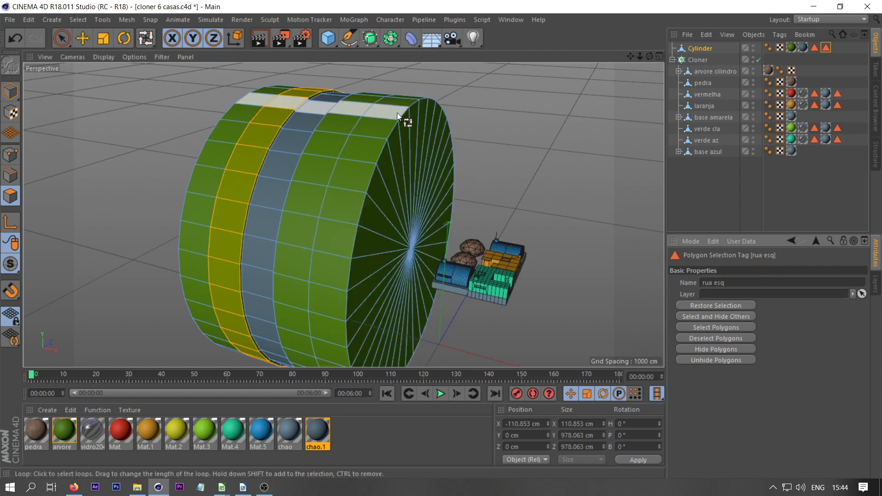
pyautogui.click(837, 57)
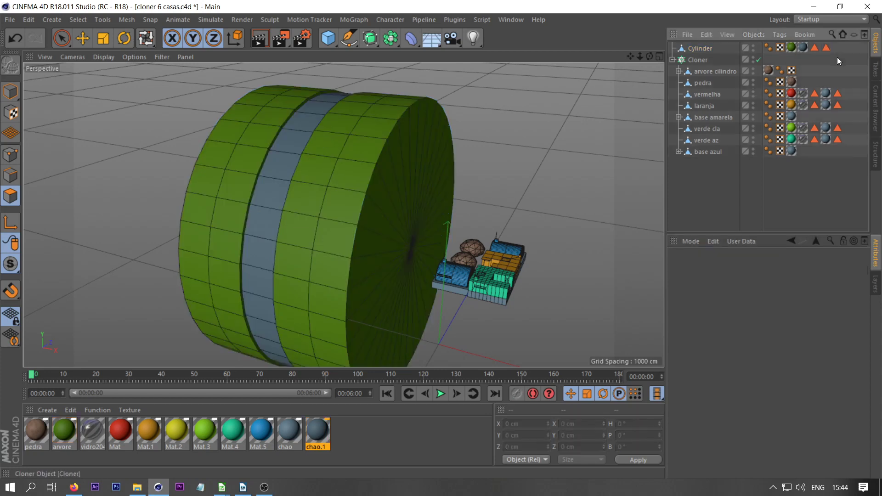
# - Store the cylinder's green polygon ring on the other side of the road band as a polygon selection named "rua dir"
pyautogui.click(699, 49)
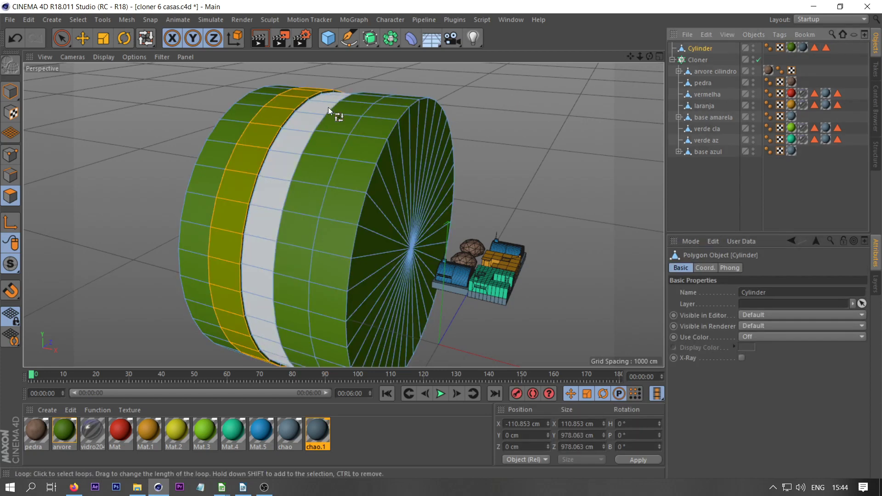
pyautogui.click(349, 115)
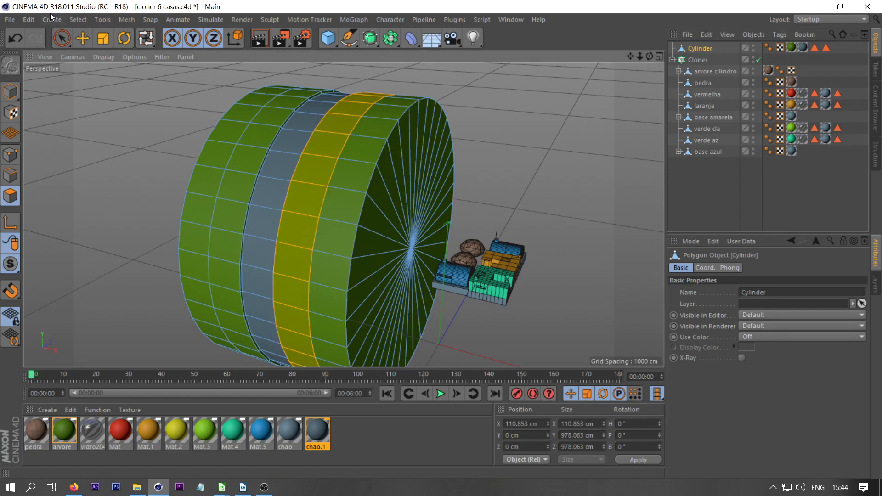
pyautogui.click(78, 19)
pyautogui.click(131, 309)
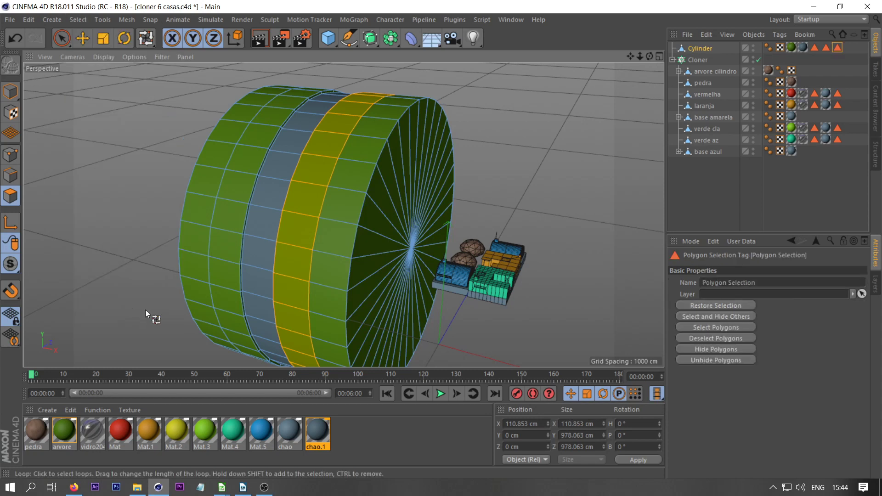
pyautogui.moveTo(771, 285); pyautogui.dragTo(688, 285)
pyautogui.write('rua dir')
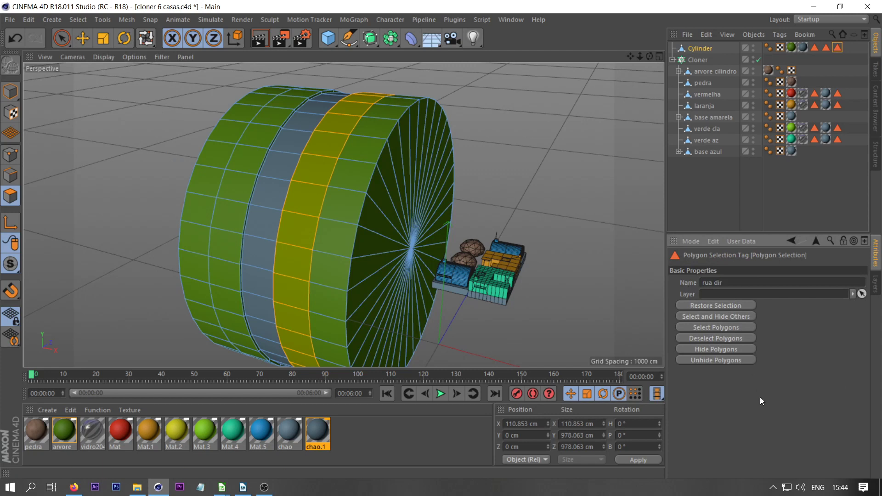
pyautogui.press('Return')
# - Check the cylinder's stored polygon selection tags, and collapse the Cloner's list of child objects
pyautogui.click(826, 48)
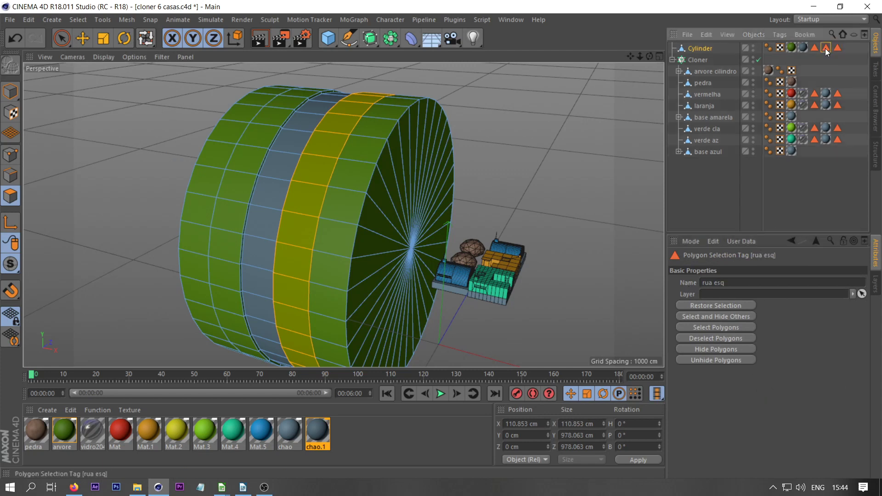
pyautogui.click(837, 48)
pyautogui.click(815, 50)
pyautogui.click(825, 48)
pyautogui.click(672, 60)
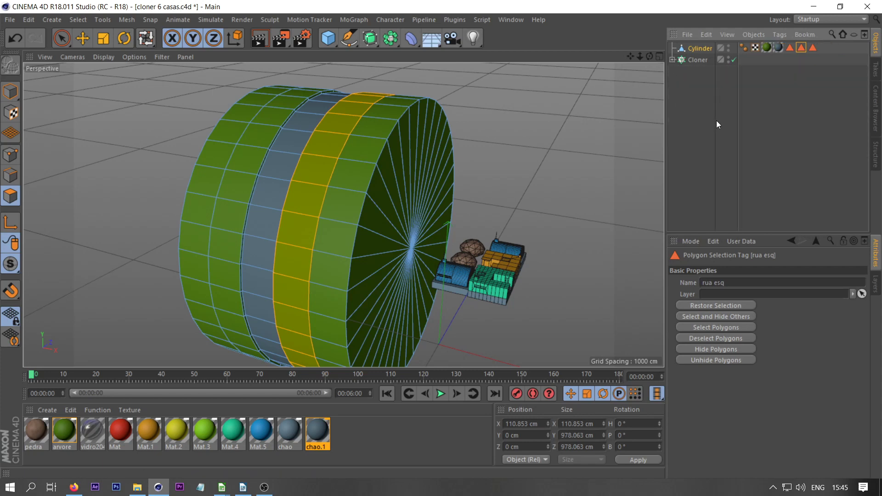
pyautogui.click(718, 140)
# - Change the Cloner's mode from Grid Array to Object and return to the Move tool
pyautogui.click(700, 60)
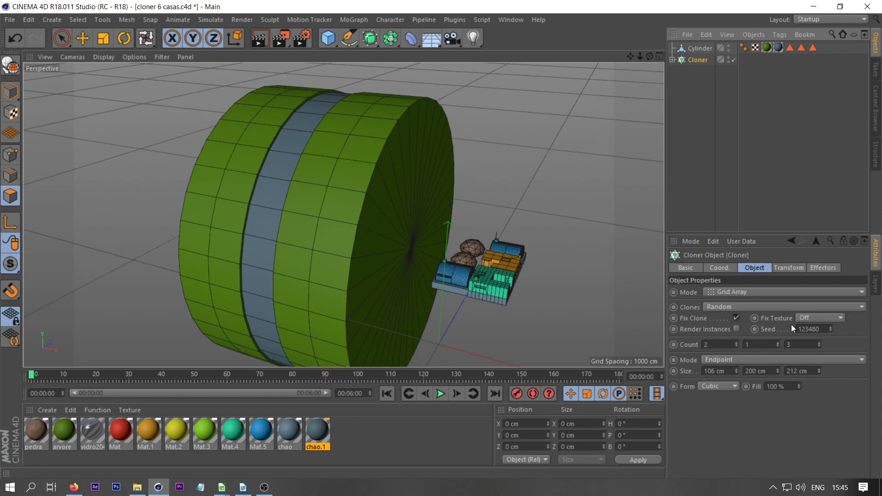
pyautogui.click(738, 292)
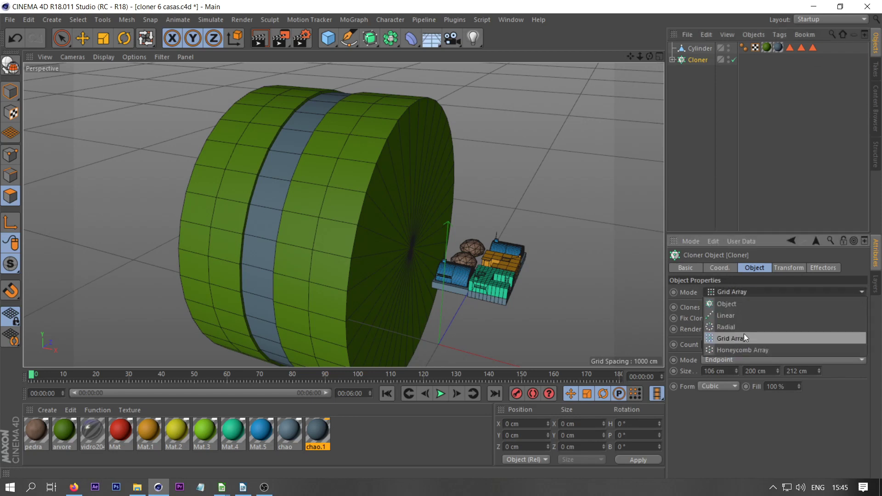
pyautogui.click(752, 308)
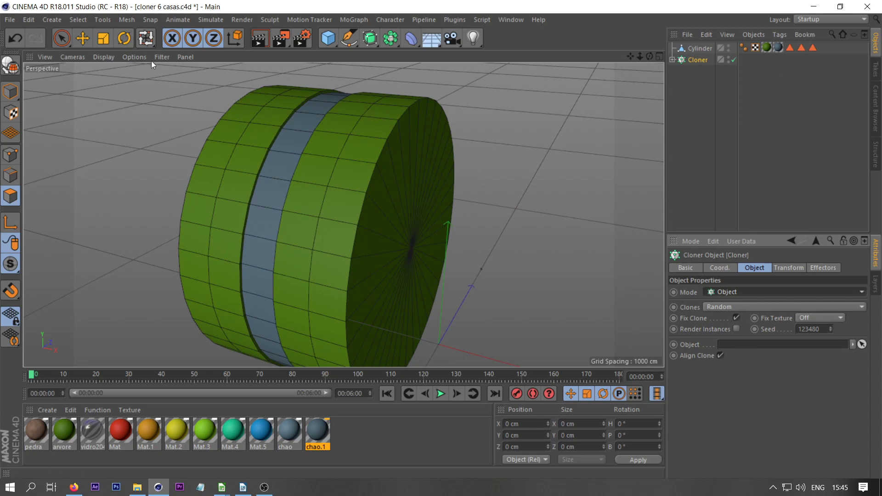
pyautogui.click(82, 38)
# - Assign the rua esq selection tag as the Cloner's target object and set the distribution to Polygon Center
pyautogui.click(801, 47)
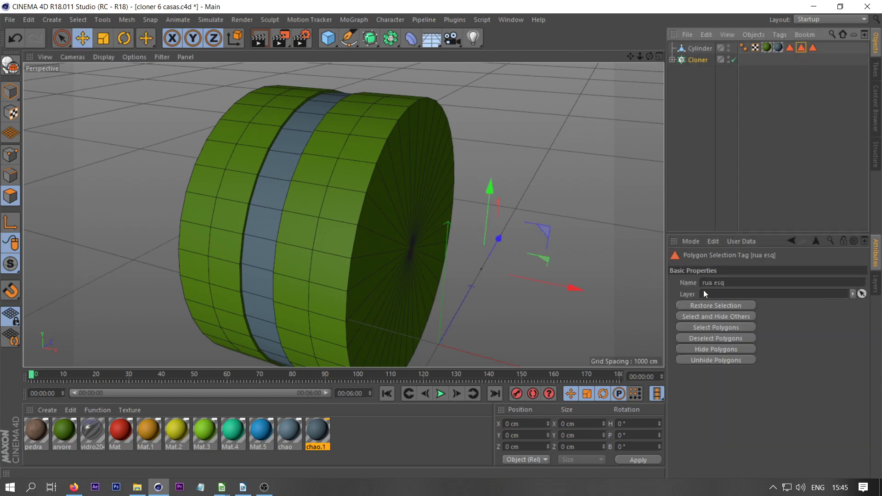
pyautogui.click(791, 241)
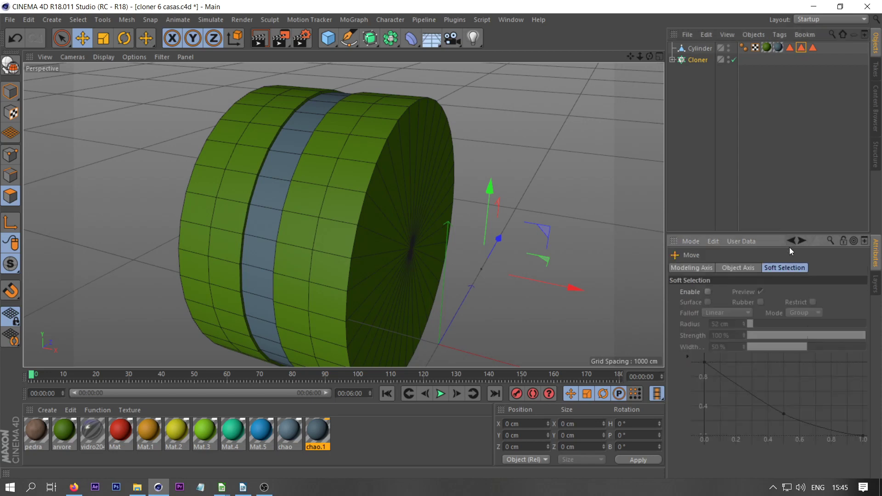
pyautogui.click(701, 48)
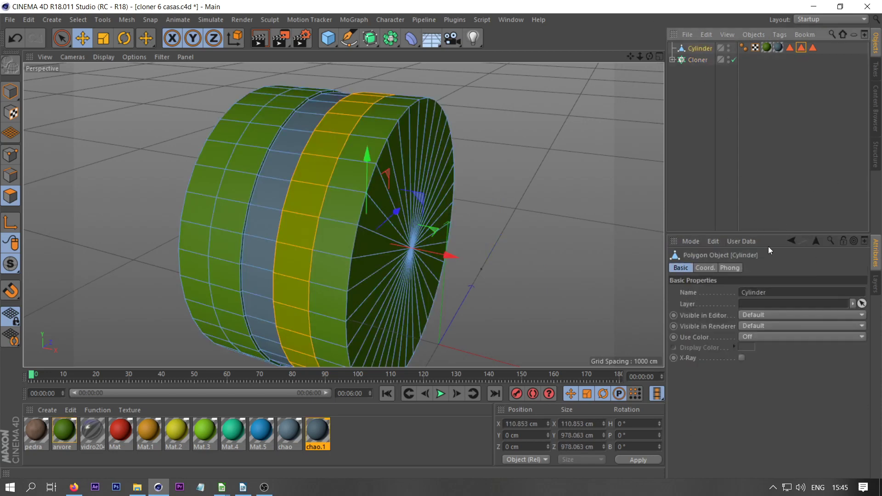
pyautogui.click(697, 60)
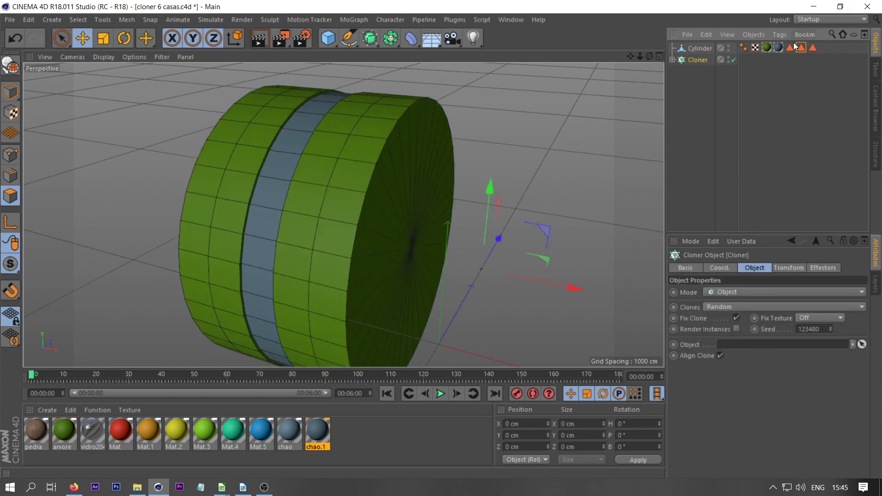
pyautogui.moveTo(802, 48); pyautogui.dragTo(750, 348)
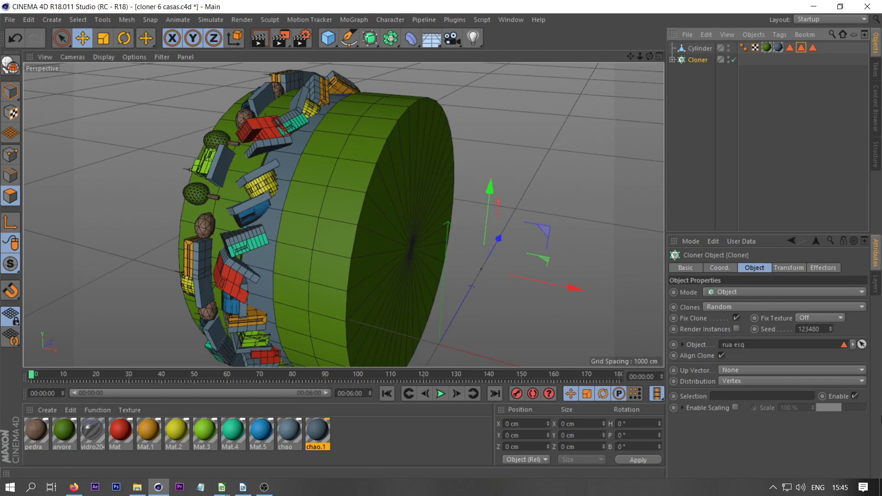
pyautogui.click(743, 380)
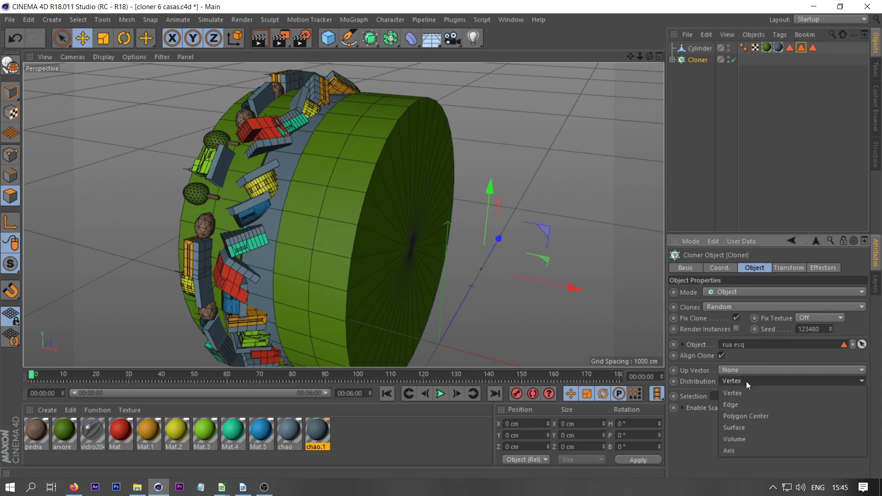
pyautogui.click(773, 416)
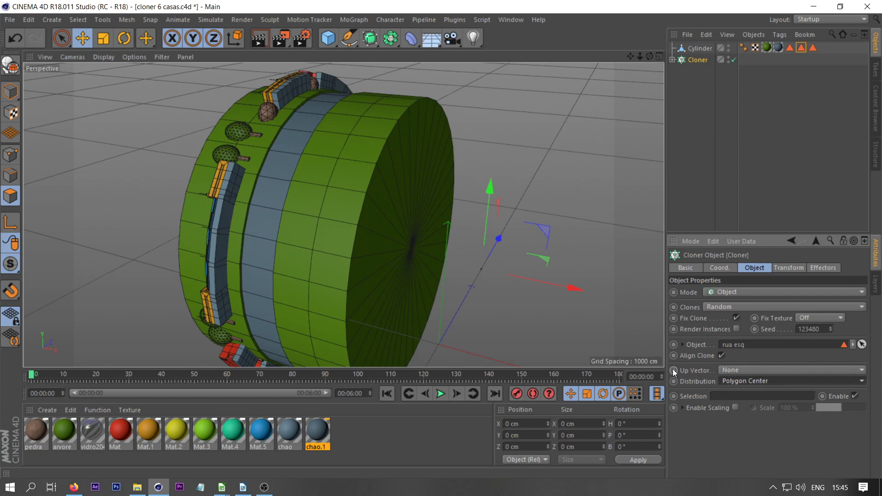
# - Compare the clones with Align Clone off and on again, and set the Cloner's transform pitch rotation to -90°
pyautogui.click(721, 356)
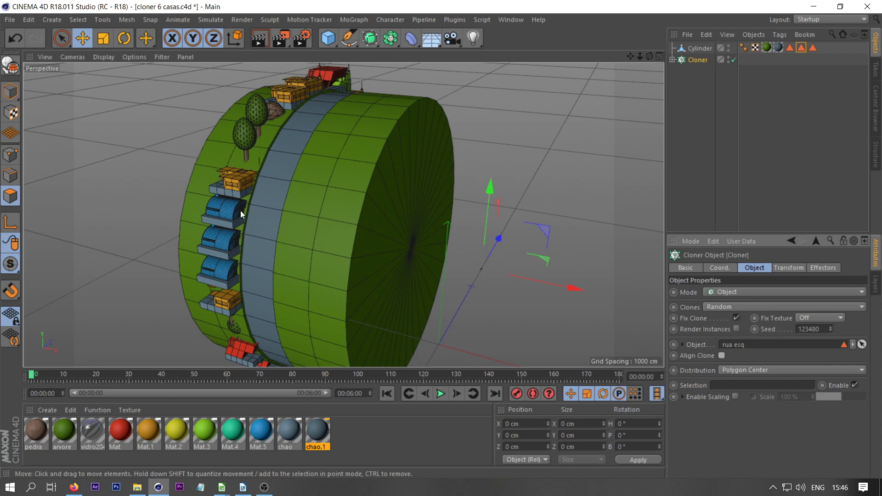
pyautogui.click(722, 355)
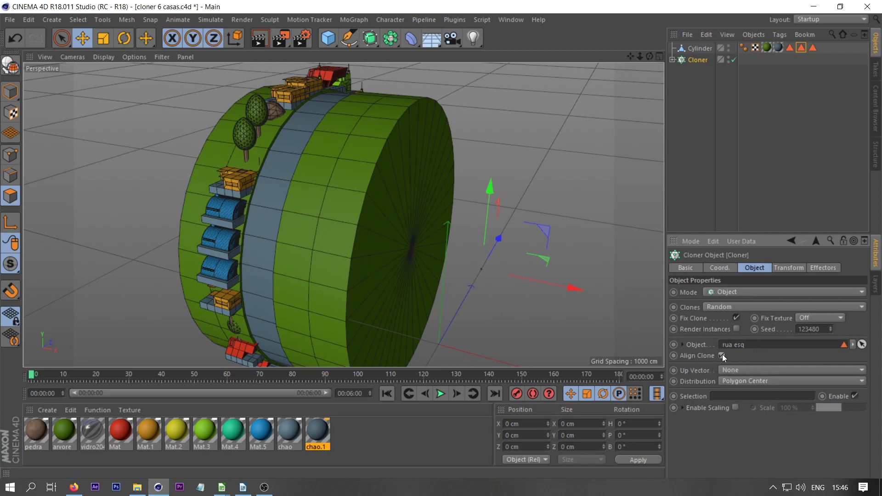
pyautogui.click(791, 268)
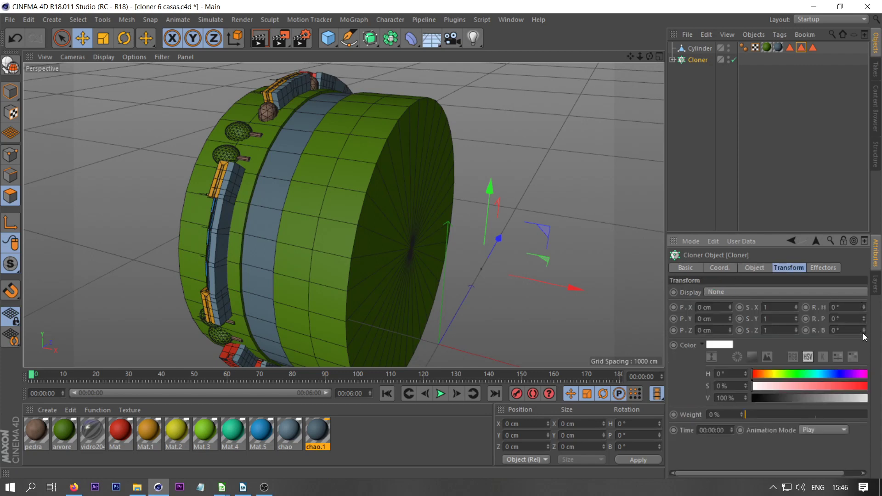
pyautogui.moveTo(863, 319)
pyautogui.mouseDown()
pyautogui.moveTo(864, 299)
pyautogui.moveTo(864, 363)
pyautogui.mouseUp()
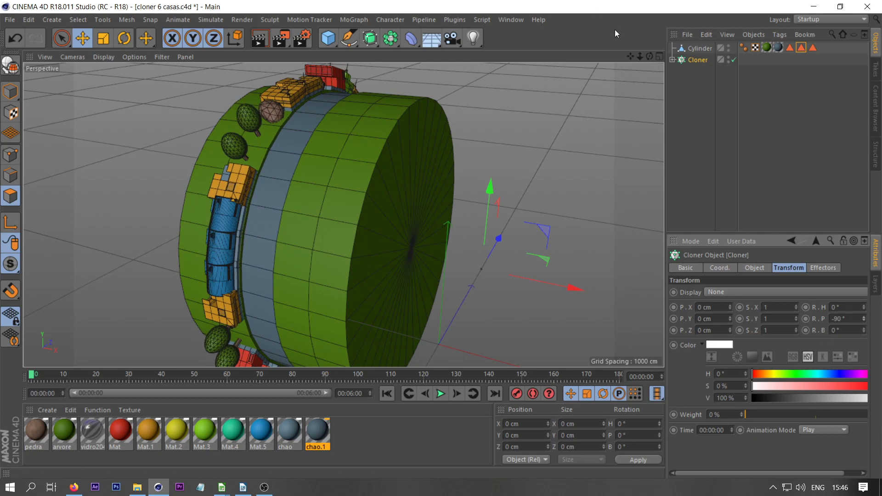
# - Sink the clones slightly into the cylinder's surface by setting the Cloner's transform Z position to -8 cm
pyautogui.moveTo(652, 56); pyautogui.dragTo(311, 96)
pyautogui.scroll(10, 322, 97)
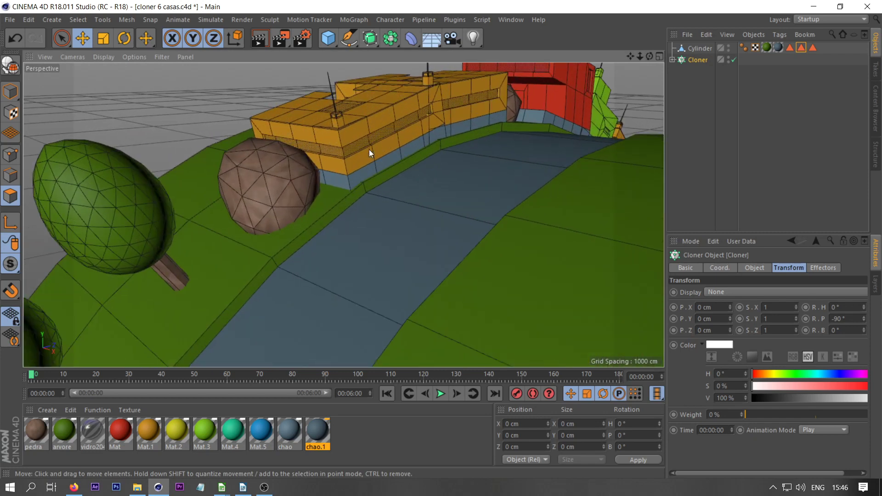
pyautogui.moveTo(631, 56); pyautogui.dragTo(343, 215)
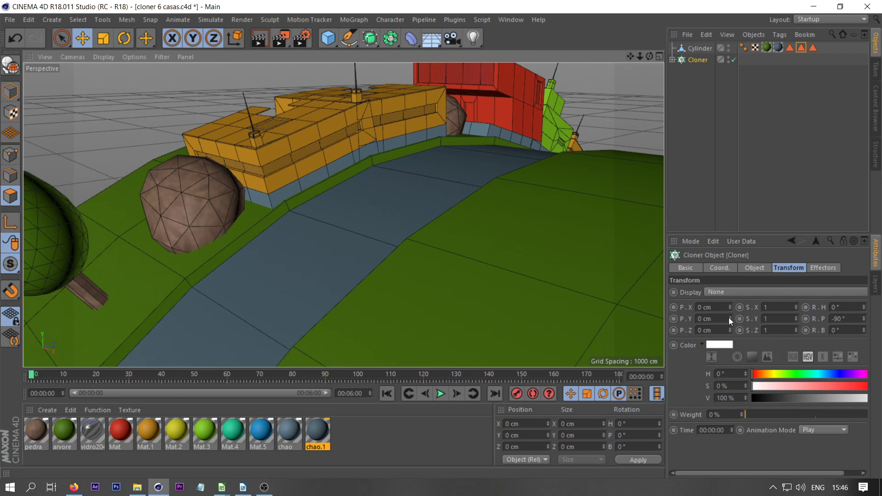
pyautogui.moveTo(729, 318)
pyautogui.mouseDown()
pyautogui.moveTo(730, 309)
pyautogui.moveTo(730, 334)
pyautogui.mouseUp()
pyautogui.hotkey('ctrl', 'z')
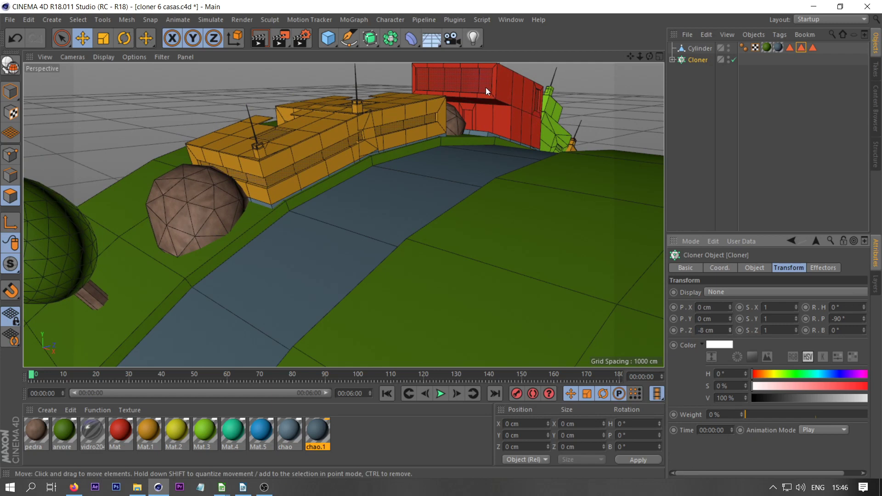
# - Try a -1° heading and a different bank rotation on the clones, and undo both changes
pyautogui.click(864, 309)
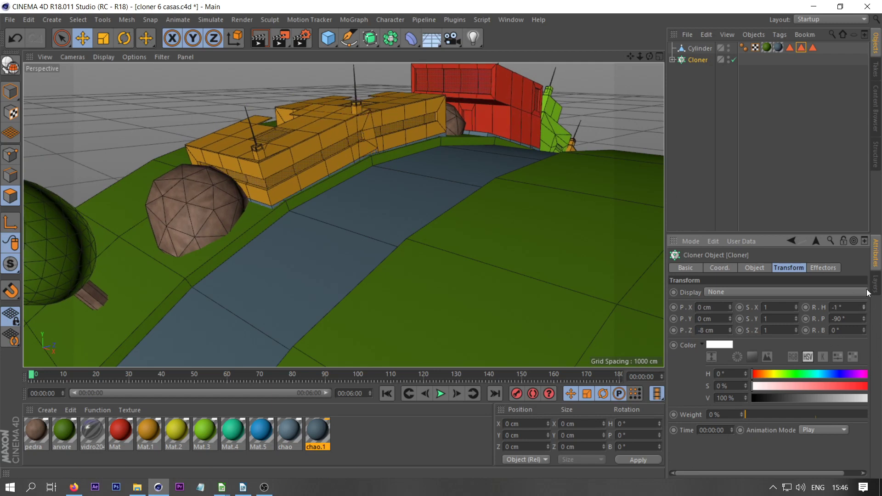
pyautogui.hotkey('ctrl', 'z')
pyautogui.moveTo(863, 331)
pyautogui.mouseDown()
pyautogui.moveTo(864, 341)
pyautogui.moveTo(865, 325)
pyautogui.mouseUp()
pyautogui.hotkey('ctrl', 'z')
pyautogui.hotkey('ctrl', 'z')
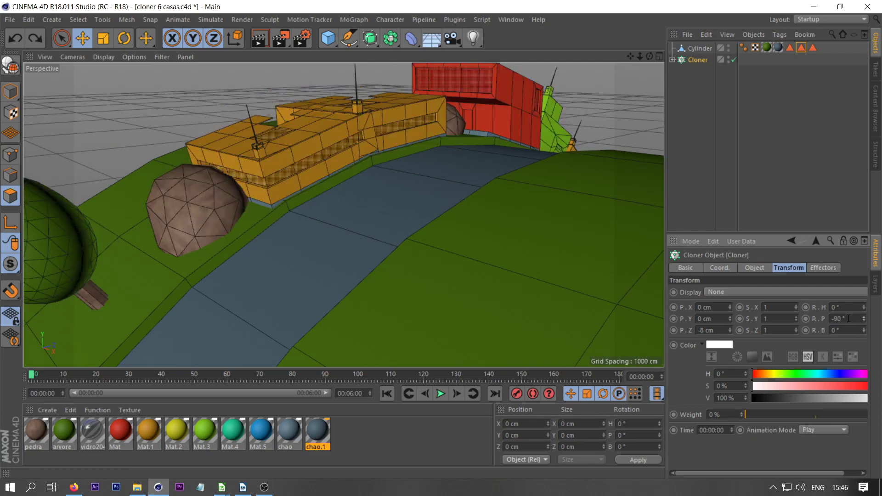
# - Set the Cloner's transform pitch rotation to 0°
pyautogui.doubleClick(852, 318)
pyautogui.hotkey('ctrl', 'y')
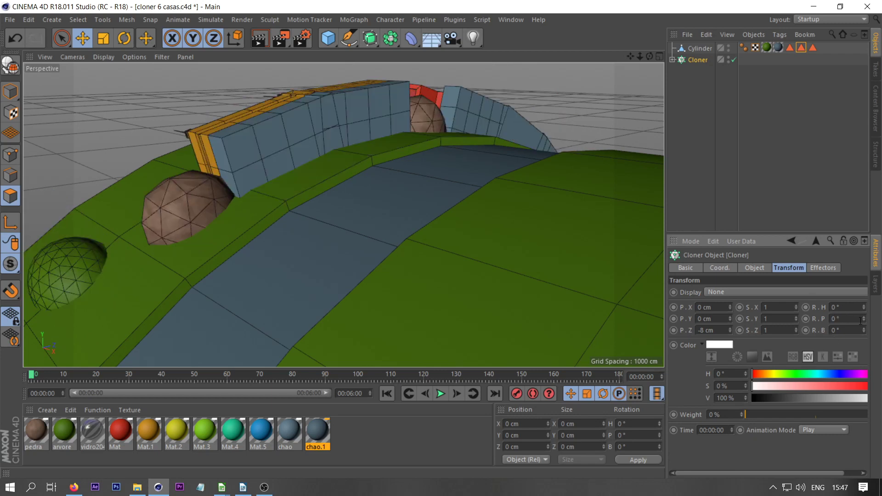
# - Stand the clones upright on the cylinder by setting the Cloner's transform heading and bank rotations to 90° each
pyautogui.moveTo(864, 305); pyautogui.dragTo(880, 297)
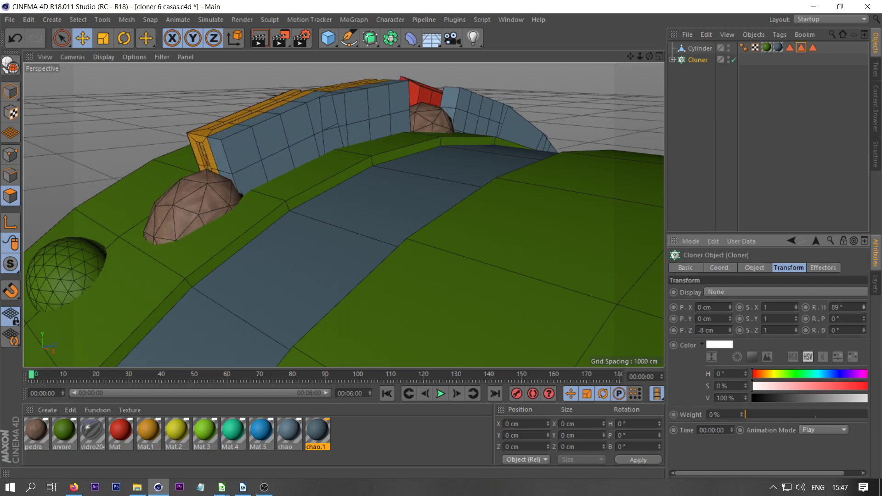
pyautogui.click(864, 305)
pyautogui.moveTo(865, 332); pyautogui.dragTo(864, 321)
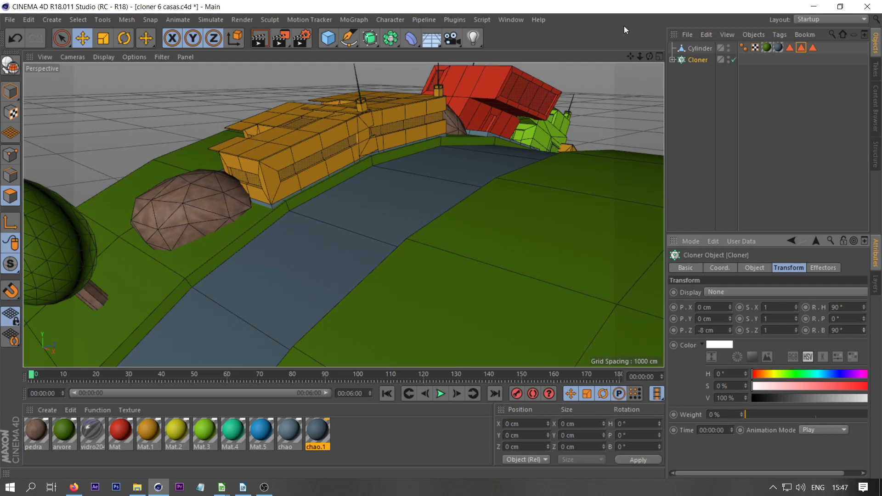
pyautogui.moveTo(642, 57)
pyautogui.mouseDown()
pyautogui.moveTo(593, 62)
pyautogui.moveTo(588, 92)
pyautogui.moveTo(634, 46)
pyautogui.moveTo(575, 69)
pyautogui.moveTo(570, 53)
pyautogui.moveTo(611, 74)
pyautogui.moveTo(660, 82)
pyautogui.mouseUp()
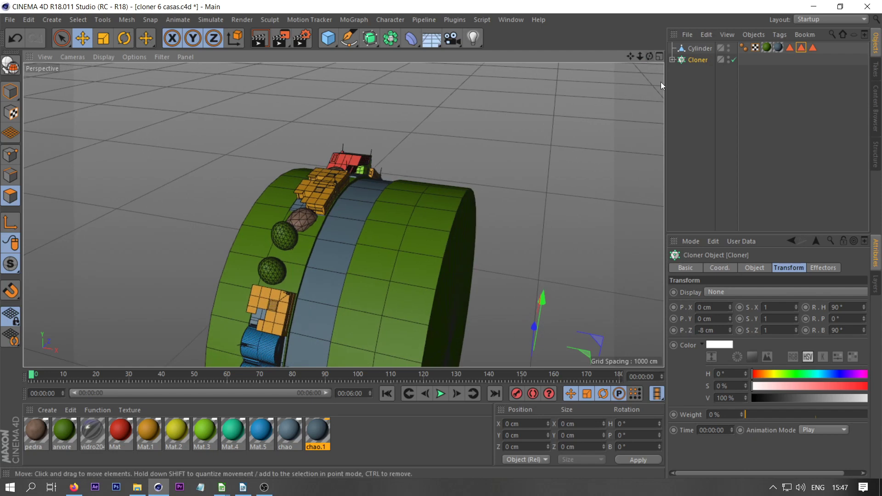
# - Duplicate the Cloner and assign the "rua dir" polygon selection as the copy's distribution object
pyautogui.click(696, 80)
pyautogui.click(697, 60)
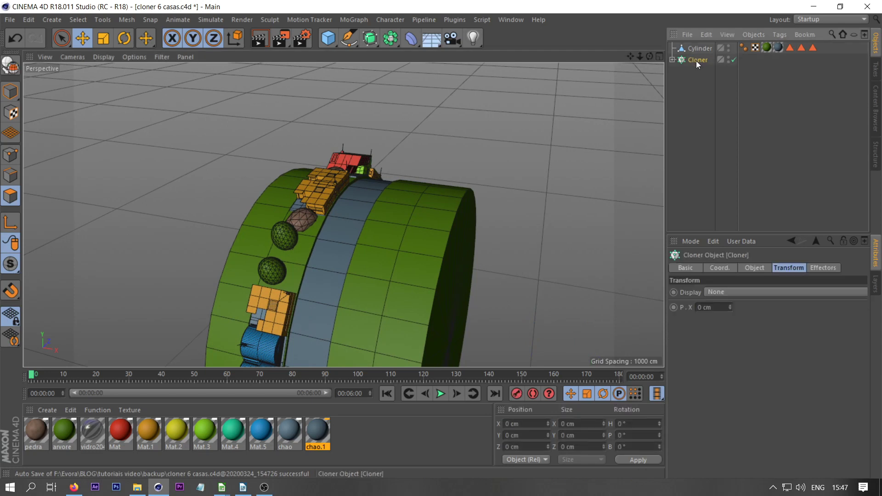
pyautogui.keyDown('ctrl'); pyautogui.moveTo(697, 60); pyautogui.dragTo(695, 74); pyautogui.keyUp('ctrl')
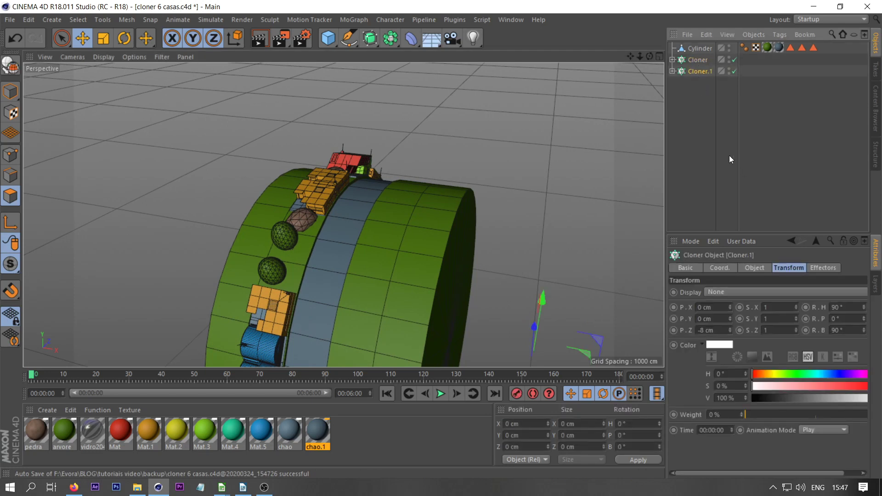
pyautogui.click(755, 268)
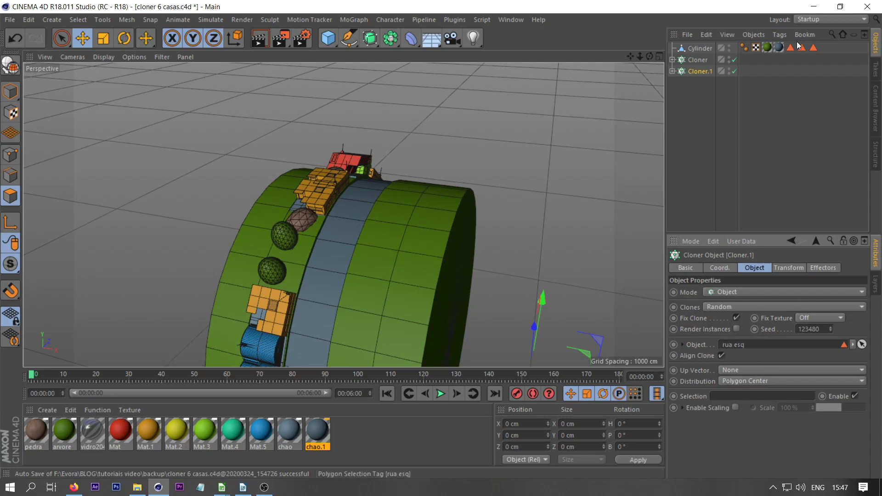
pyautogui.click(814, 47)
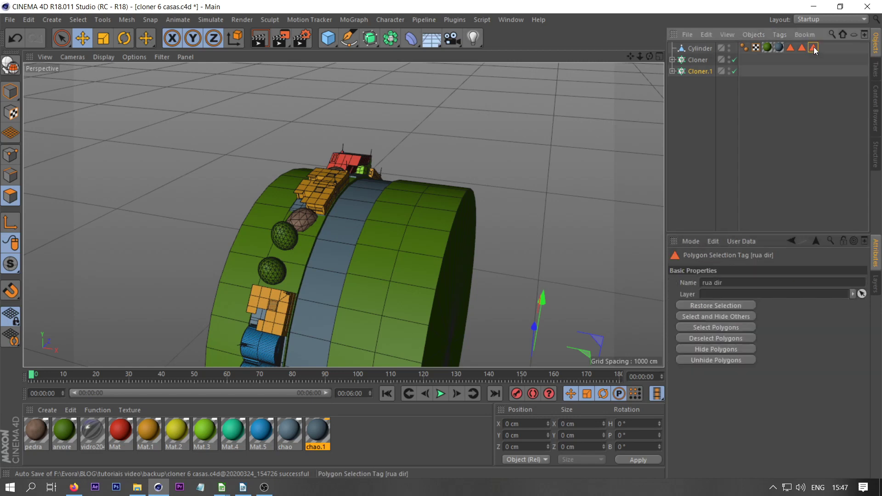
pyautogui.click(690, 72)
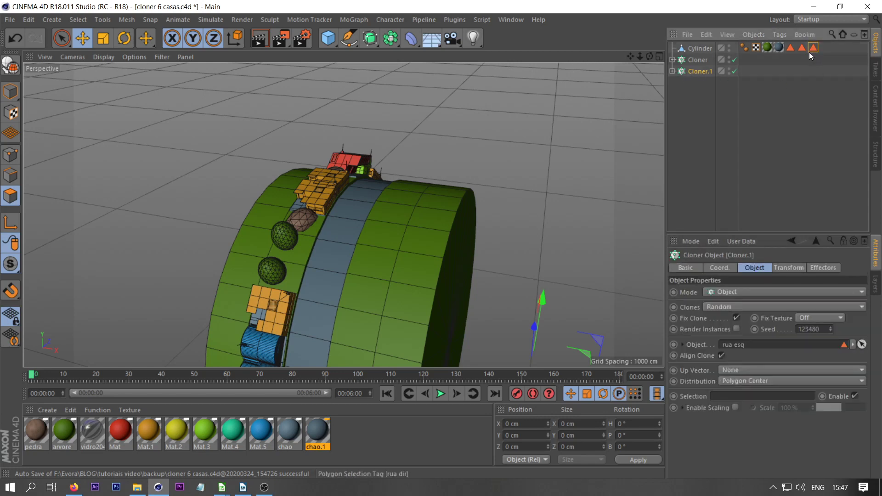
pyautogui.moveTo(815, 47); pyautogui.dragTo(742, 343)
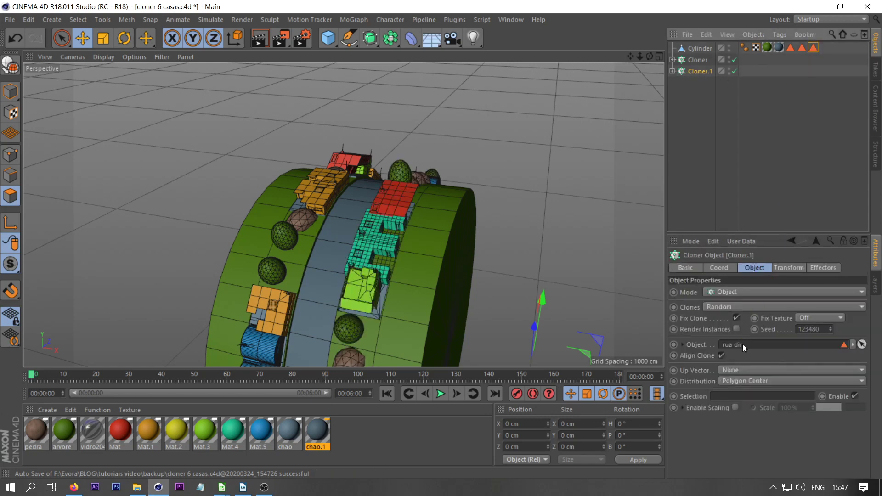
# - Turn the Cloner.1 clones around to face the road by setting their transform pitch rotation to 180°
pyautogui.moveTo(650, 56); pyautogui.dragTo(464, 53)
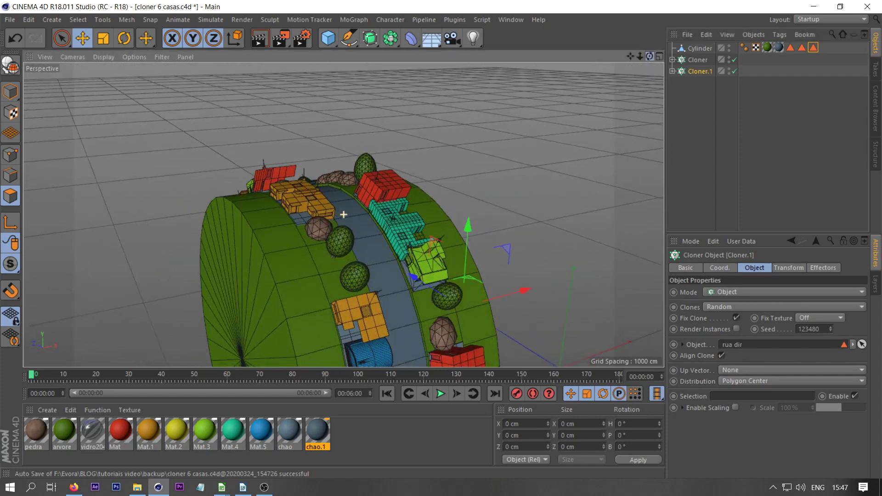
pyautogui.click(699, 71)
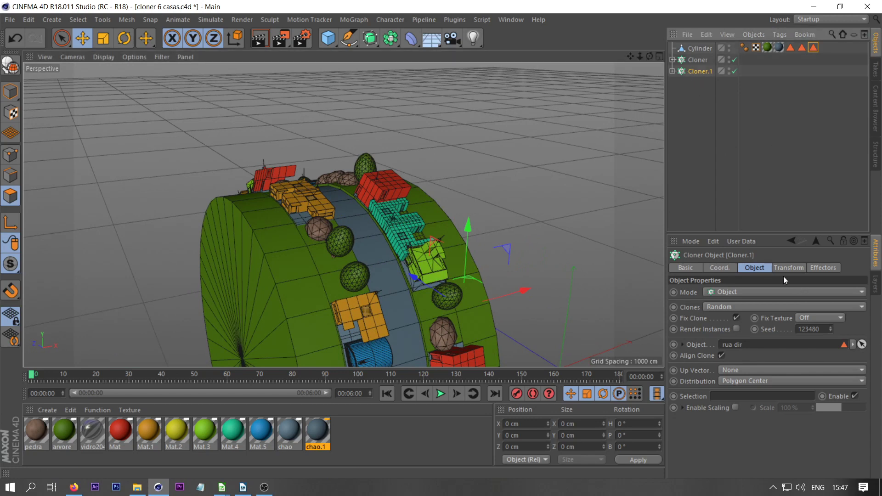
pyautogui.click(791, 267)
pyautogui.moveTo(863, 307)
pyautogui.mouseDown()
pyautogui.moveTo(865, 345)
pyautogui.moveTo(863, 310)
pyautogui.mouseUp()
pyautogui.hotkey('ctrl', 'z')
pyautogui.hotkey('ctrl', 'z')
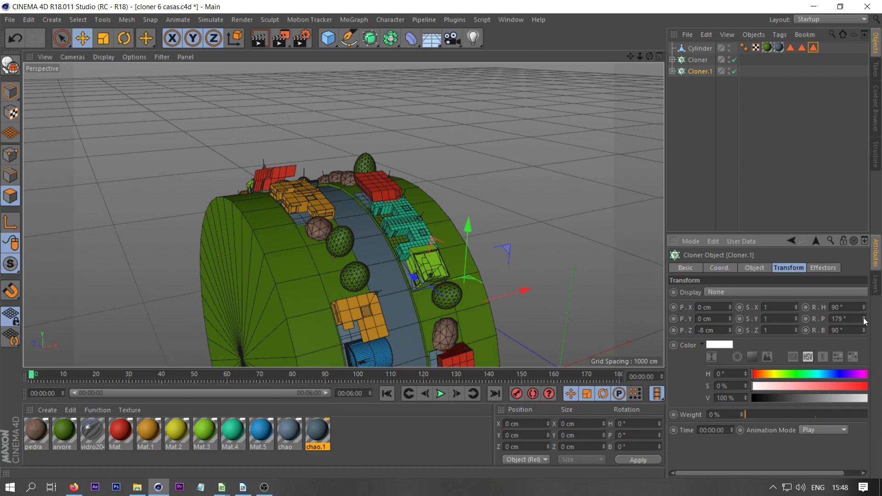
pyautogui.moveTo(649, 56)
pyautogui.mouseDown()
pyautogui.moveTo(611, 59)
pyautogui.moveTo(607, 28)
pyautogui.moveTo(574, 30)
pyautogui.moveTo(606, 30)
pyautogui.moveTo(577, 32)
pyautogui.moveTo(611, 64)
pyautogui.moveTo(649, 56)
pyautogui.mouseUp()
pyautogui.click(696, 48)
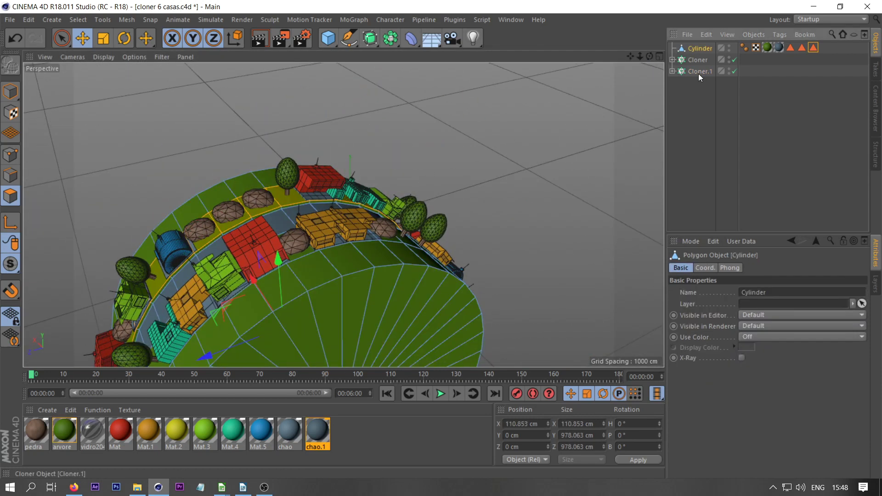
pyautogui.press('r')
pyautogui.moveTo(296, 282); pyautogui.dragTo(352, 272)
pyautogui.hotkey('ctrl', 'z')
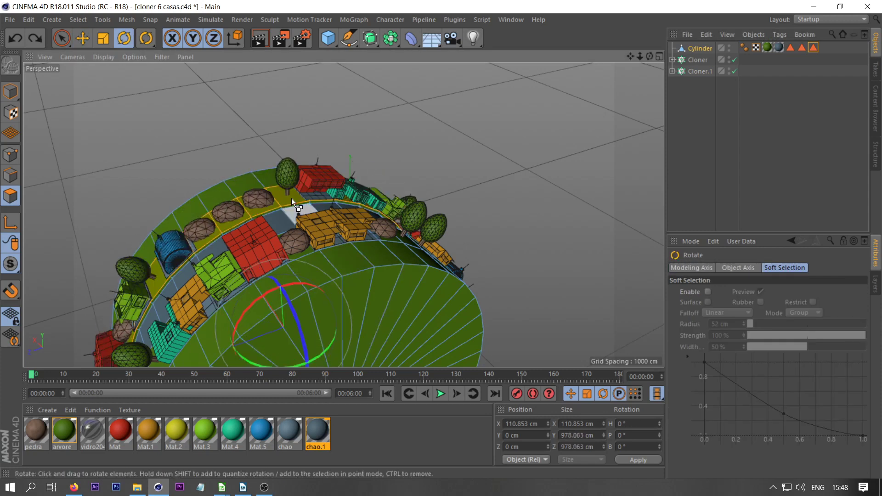
# - Switch to Model mode, test-rotate the whole cylinder, and undo the rotation
pyautogui.click(10, 91)
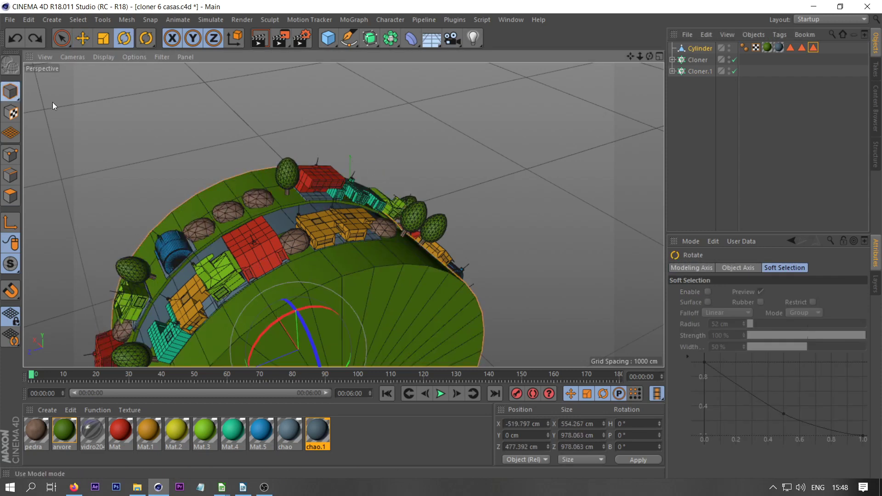
pyautogui.moveTo(273, 322); pyautogui.dragTo(424, 303)
pyautogui.hotkey('ctrl', 'z')
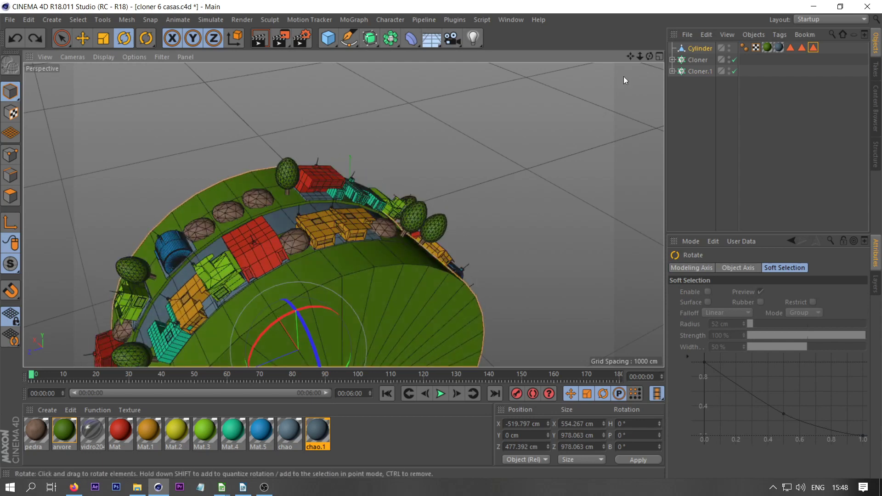
# - Frame a view along the road between the two rows of clones, add a camera there and look through it
pyautogui.moveTo(649, 56); pyautogui.dragTo(664, 56)
pyautogui.scroll(3, 244, 345)
pyautogui.scroll(3, 305, 279)
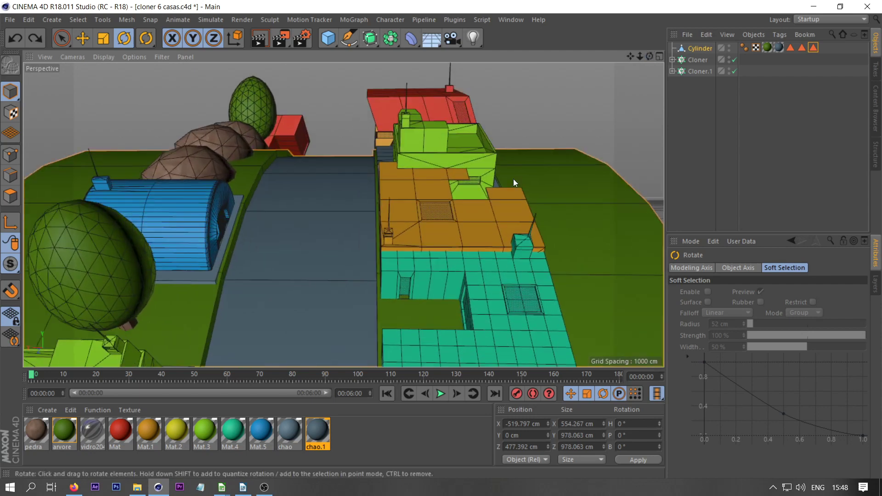
pyautogui.moveTo(642, 55)
pyautogui.mouseDown()
pyautogui.moveTo(632, 56)
pyautogui.moveTo(647, 57)
pyautogui.mouseUp()
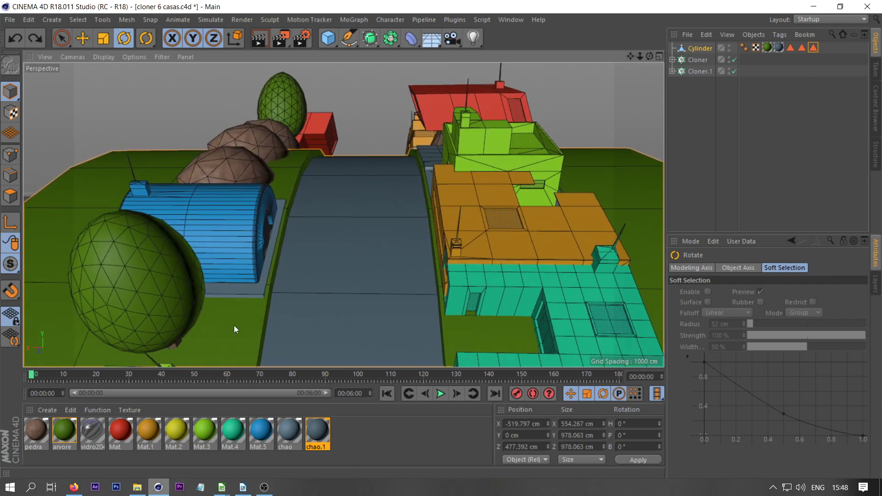
pyautogui.click(452, 39)
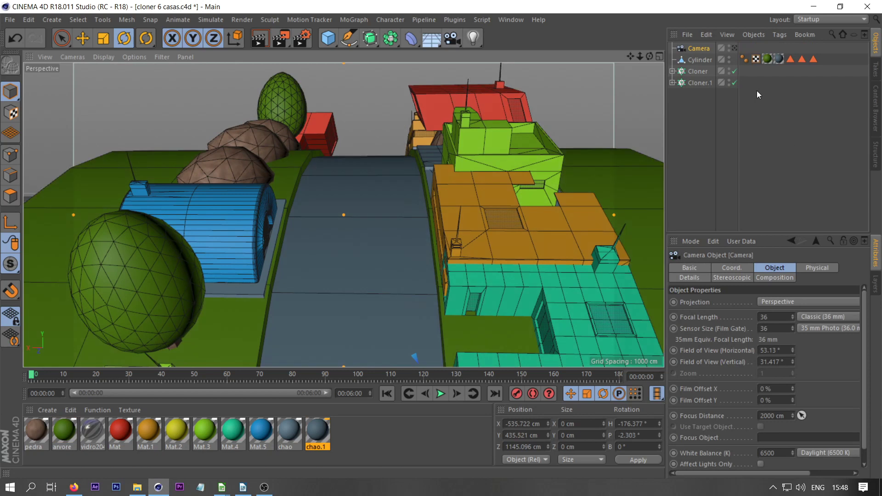
pyautogui.click(734, 47)
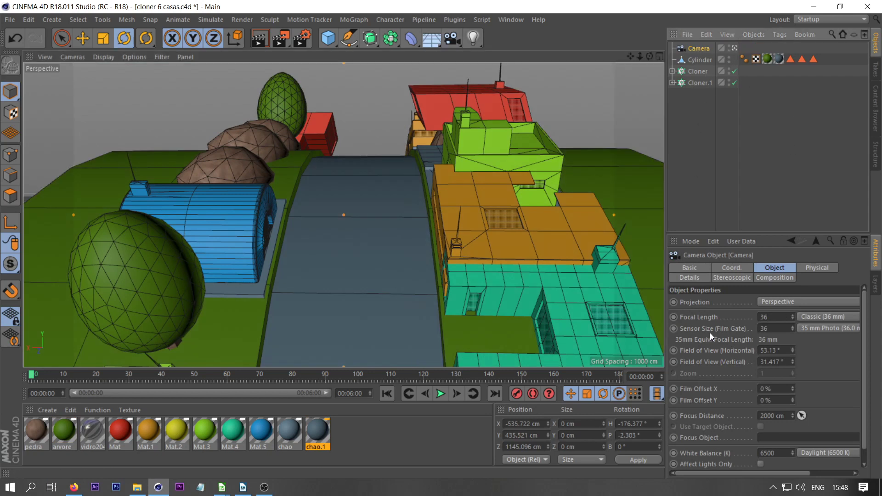
# - Set the camera's focal length to 22 mm and move it forward, low above the road, looking along it
pyautogui.doubleClick(769, 317)
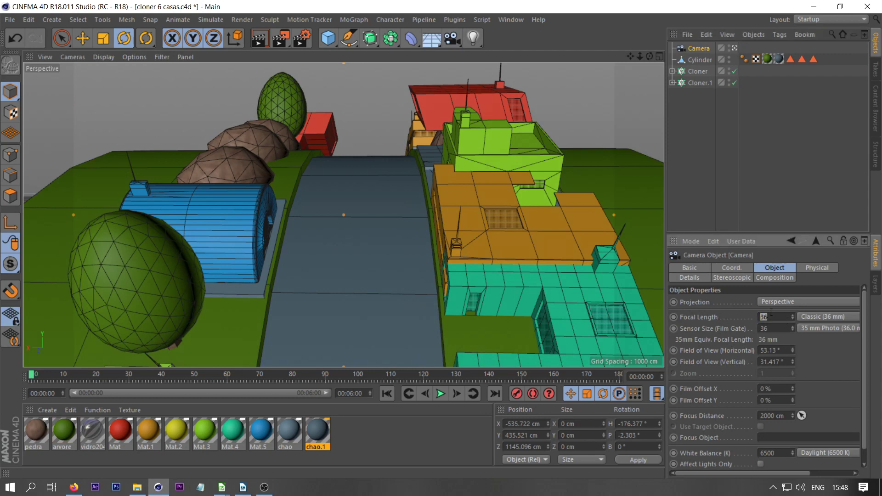
pyautogui.write('22')
pyautogui.press('Return')
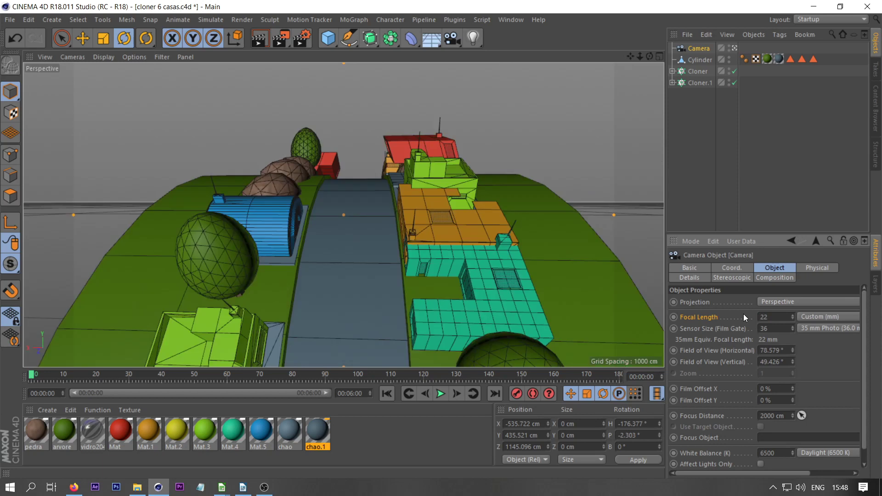
pyautogui.moveTo(639, 56)
pyautogui.mouseDown()
pyautogui.moveTo(649, 59)
pyautogui.moveTo(630, 56)
pyautogui.mouseUp()
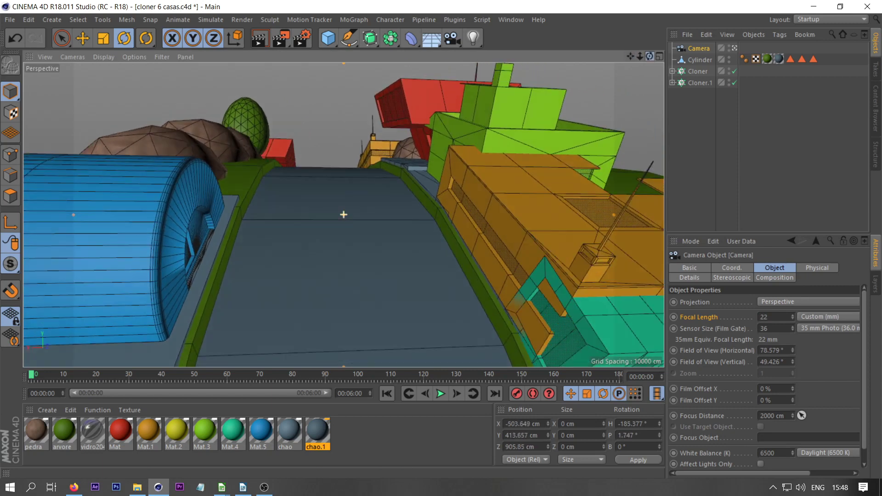
pyautogui.moveTo(650, 56); pyautogui.dragTo(649, 48)
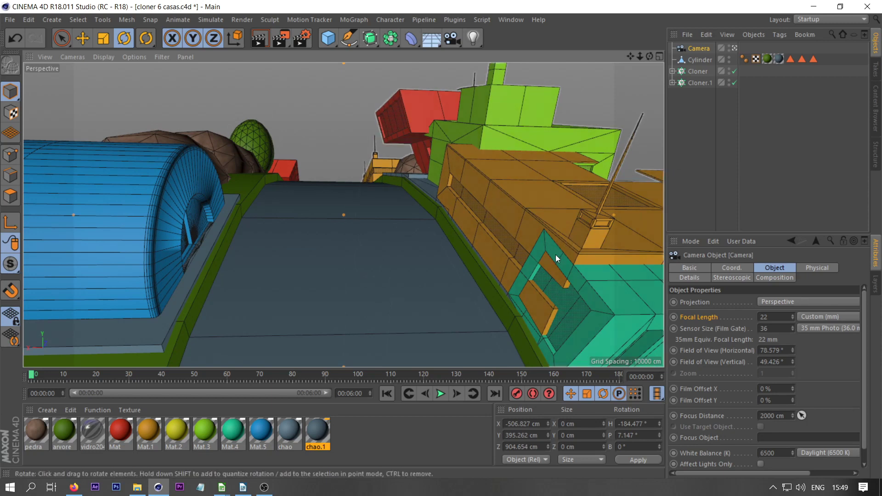
# - Scale Cloner and Cloner.1 down together by about a fifth to leave more grass beside the road
pyautogui.moveTo(710, 111); pyautogui.dragTo(694, 69)
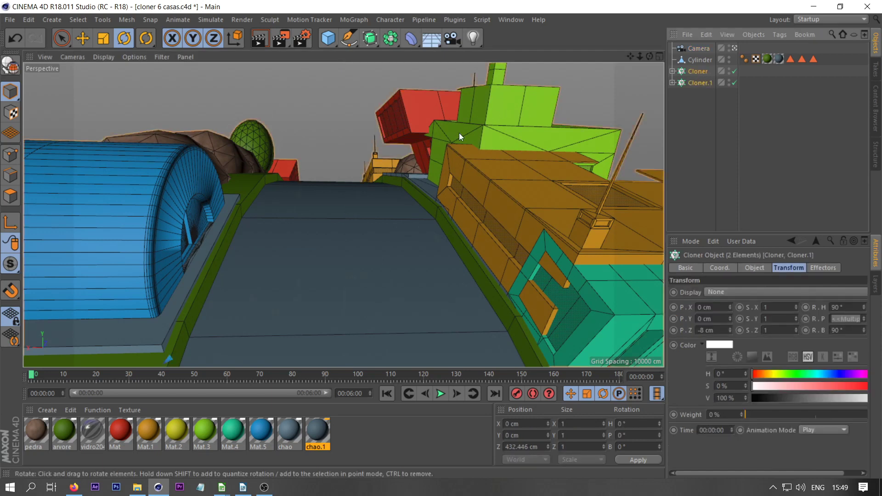
pyautogui.press('t')
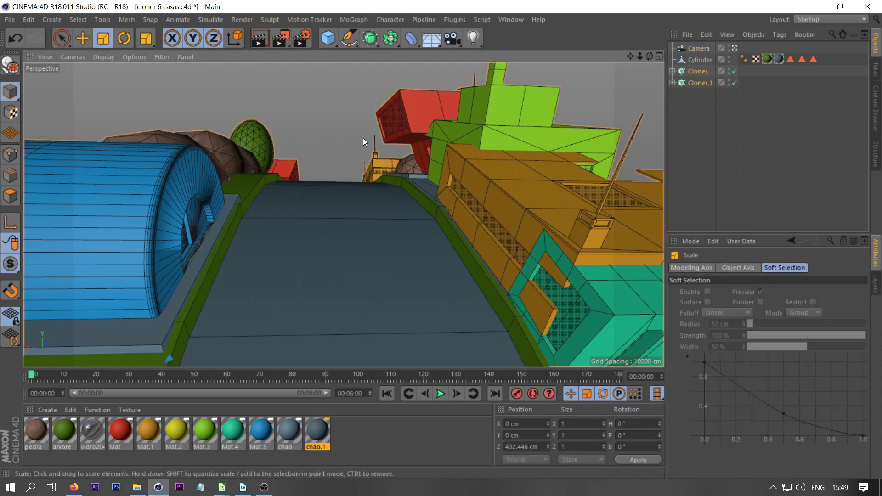
pyautogui.moveTo(611, 97); pyautogui.dragTo(521, 139)
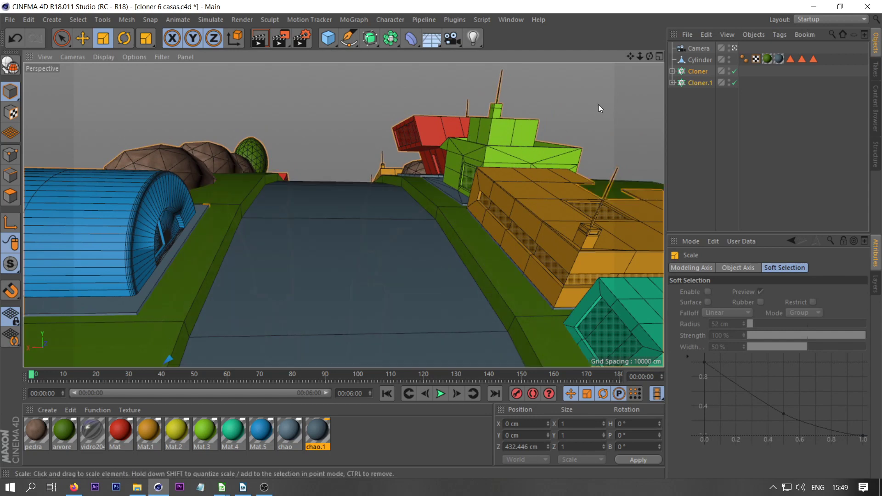
pyautogui.moveTo(601, 102); pyautogui.dragTo(621, 99)
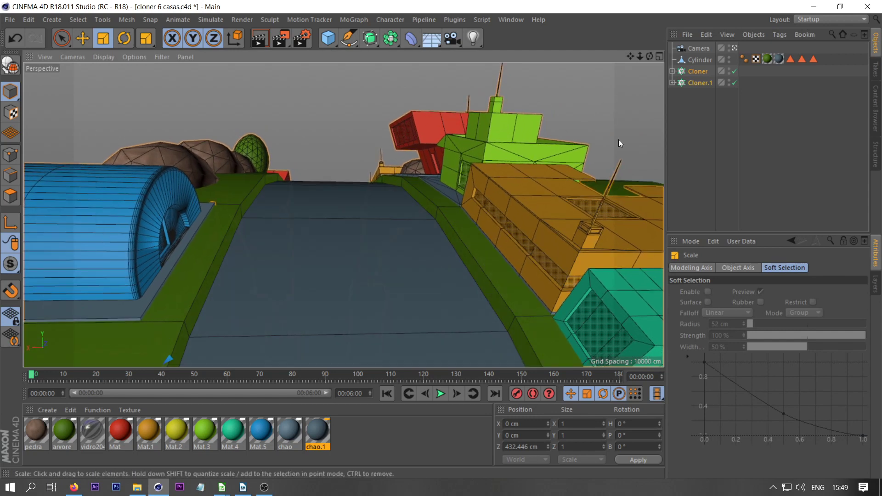
# - Shift the Cloner's clones closer to the road through their transform Y position, undoing a trial -2 cm X offset
pyautogui.click(699, 71)
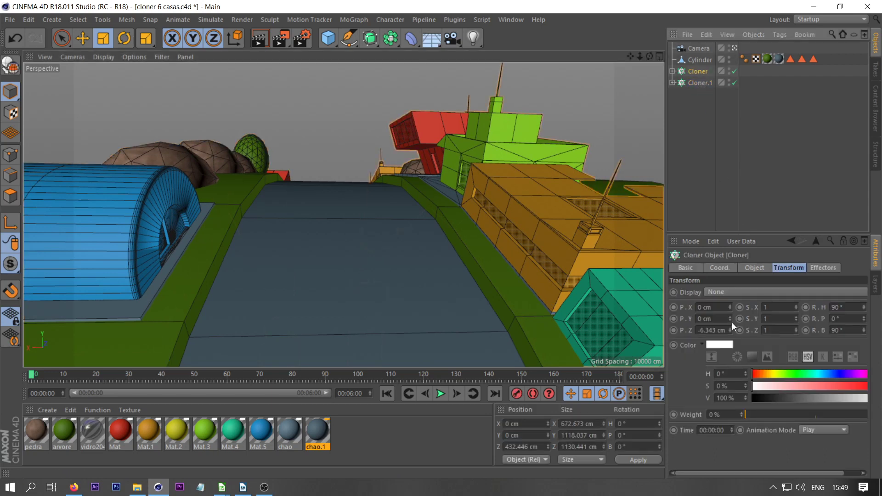
pyautogui.click(729, 305)
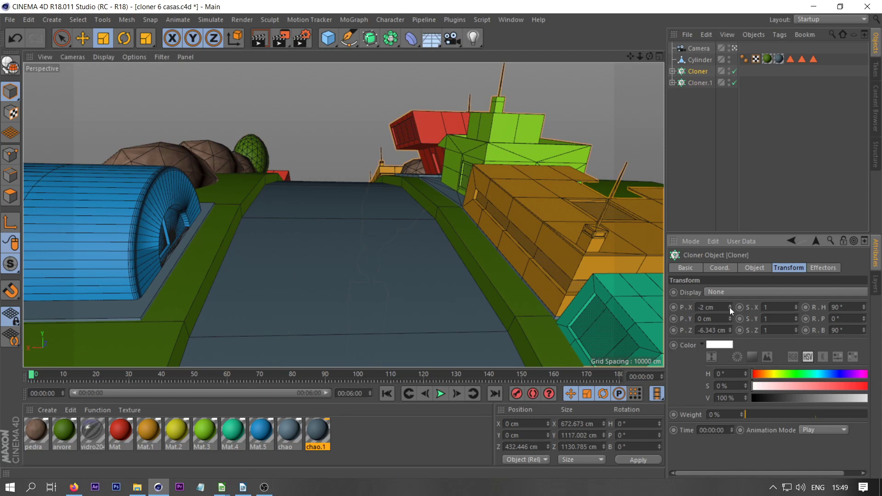
pyautogui.hotkey('ctrl', 'z')
pyautogui.moveTo(732, 319); pyautogui.dragTo(731, 327)
# - Shift the Cloner.1 clones closer to the road by setting their transform Y position to 9 cm
pyautogui.click(693, 82)
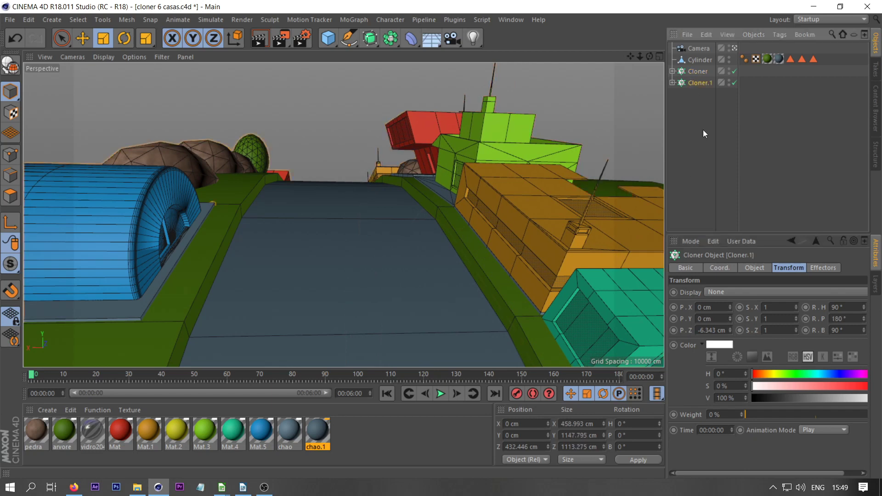
pyautogui.moveTo(730, 318); pyautogui.dragTo(729, 315)
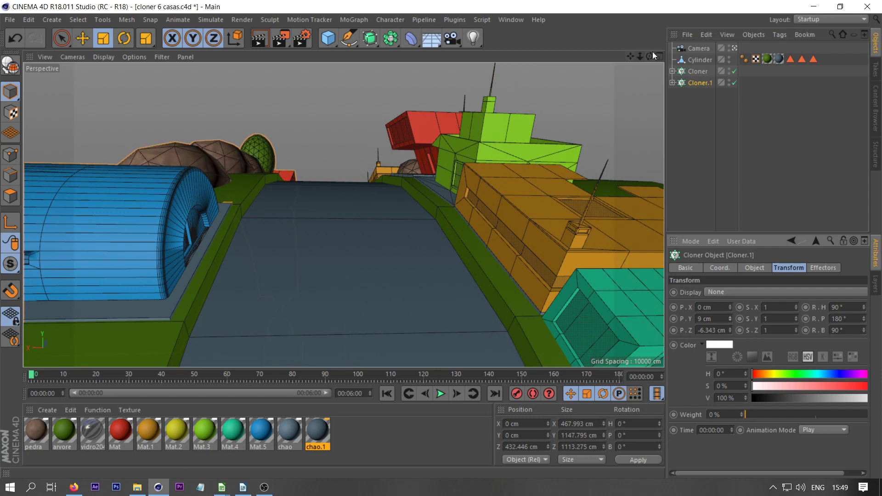
# - Reframe the camera from slightly higher above the road and add a Physical Sky to the scene
pyautogui.moveTo(652, 54); pyautogui.dragTo(628, 67)
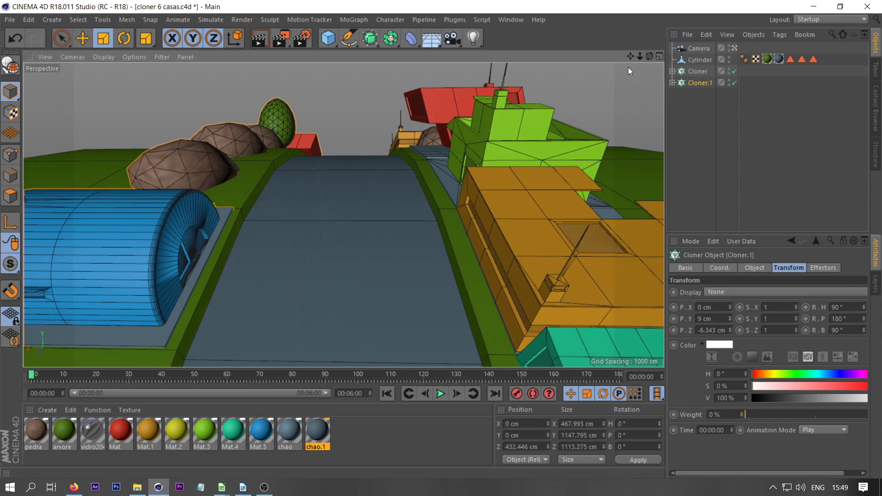
pyautogui.click(52, 19)
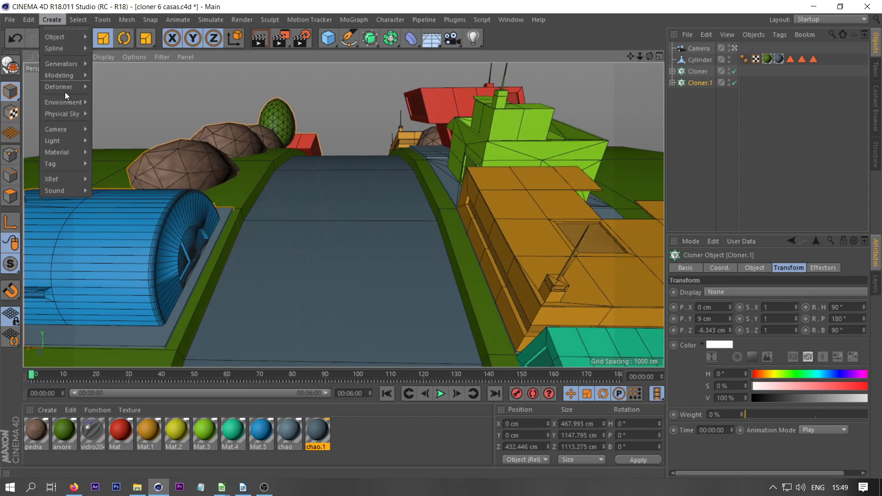
pyautogui.moveTo(92, 121)
pyautogui.click(133, 114)
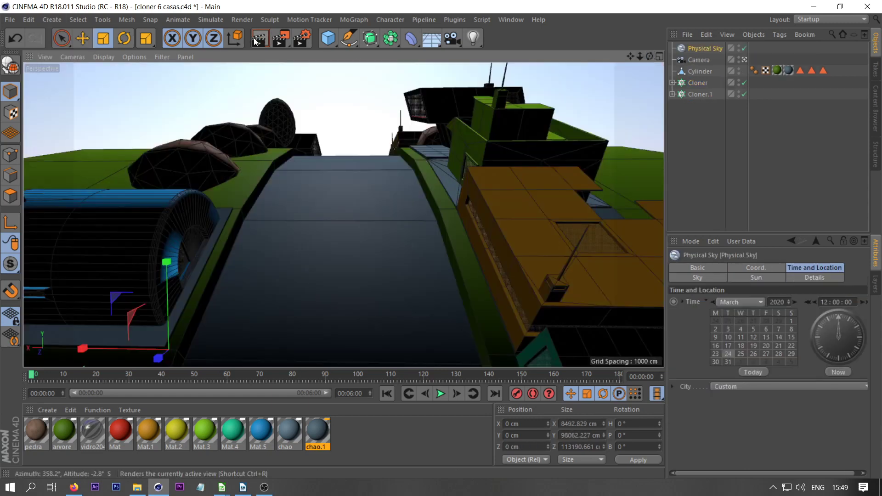
# - Test-render the view, switch the Physical Sky's latitude from N to S, and render the view again
pyautogui.hotkey('ctrl', 'r')
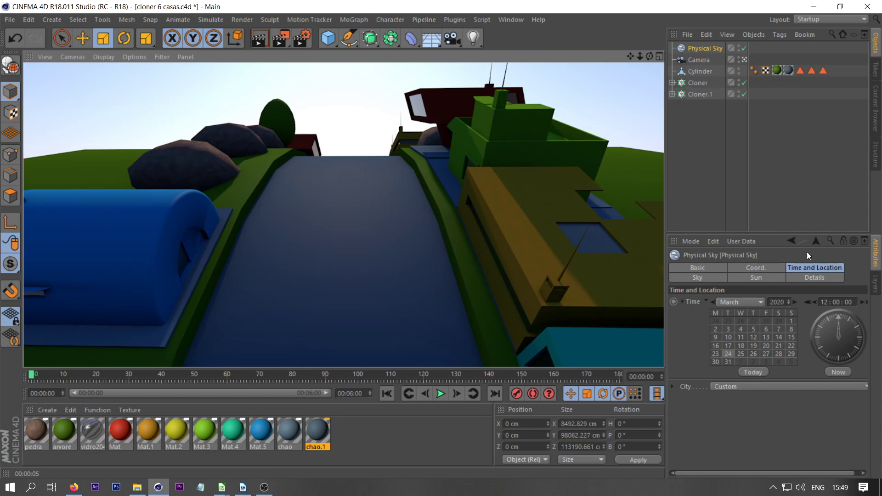
pyautogui.click(733, 301)
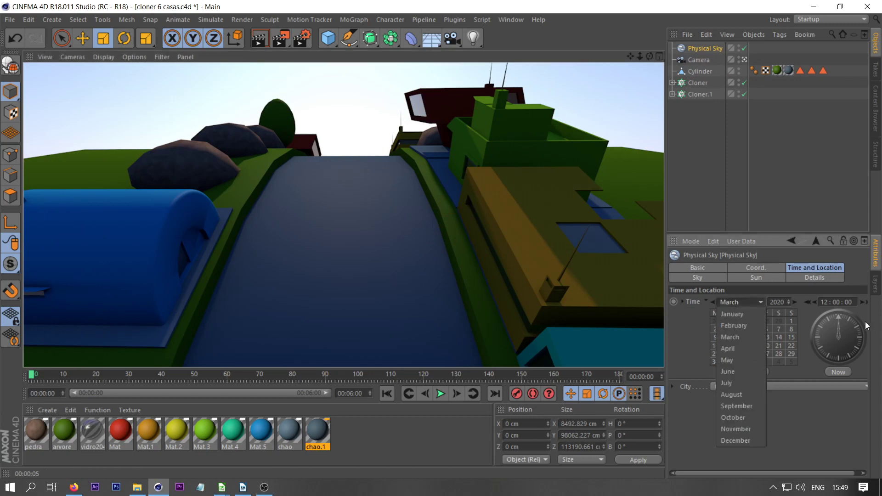
pyautogui.click(671, 387)
pyautogui.click(840, 397)
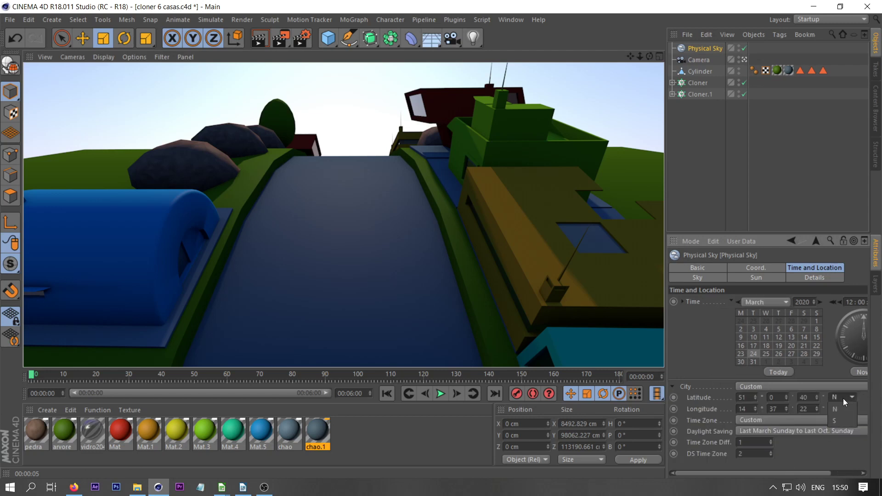
pyautogui.click(838, 420)
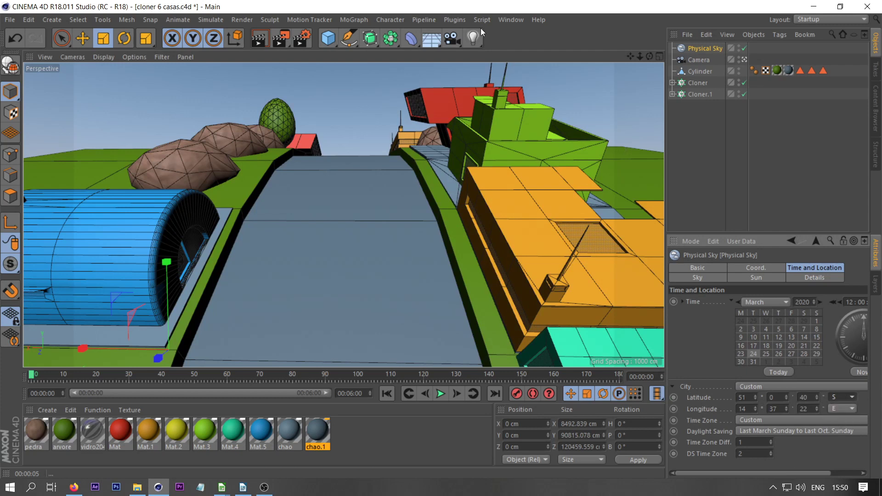
pyautogui.click(259, 38)
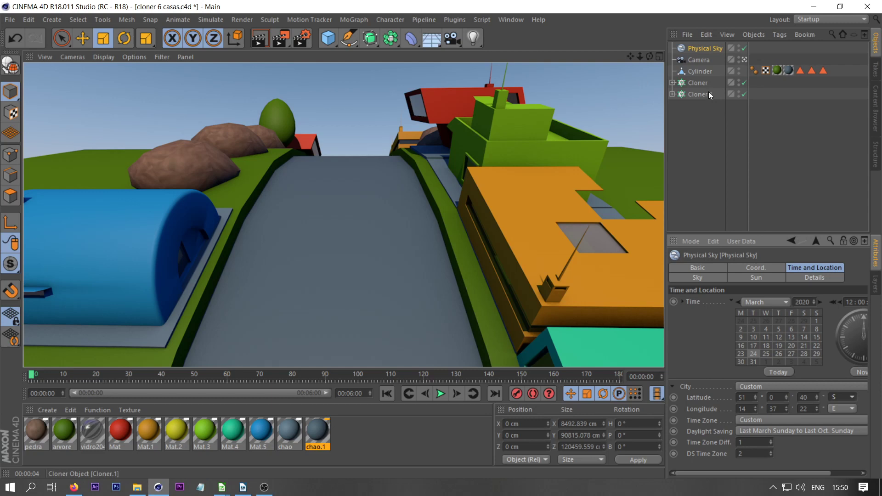
# - Leave the camera view to frame the whole cylinder from outside and disable the Physical Sky
pyautogui.click(744, 59)
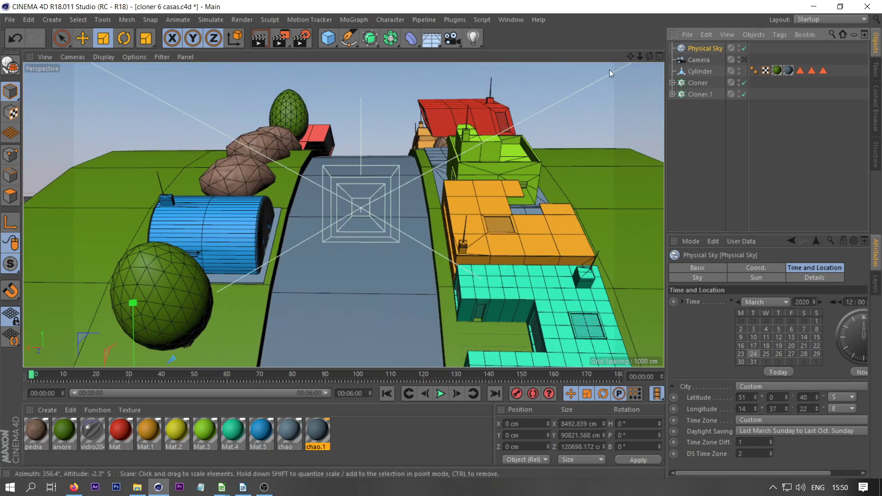
pyautogui.moveTo(639, 56); pyautogui.dragTo(738, 51)
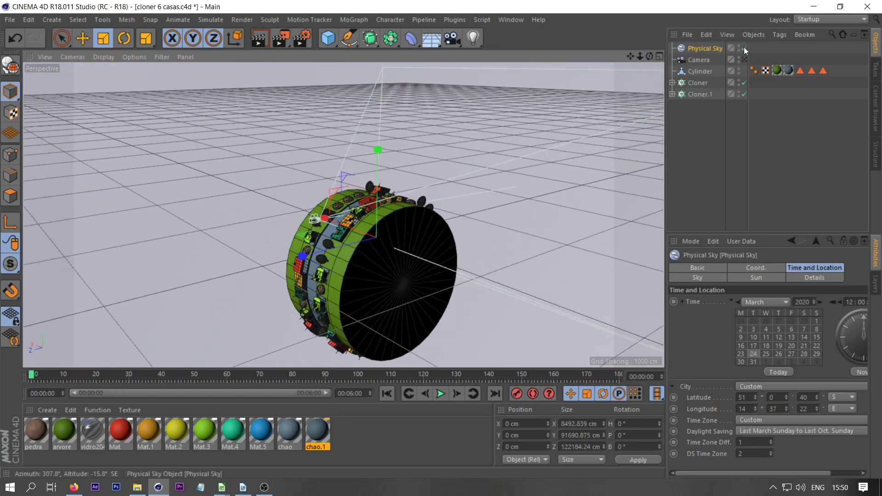
pyautogui.click(745, 48)
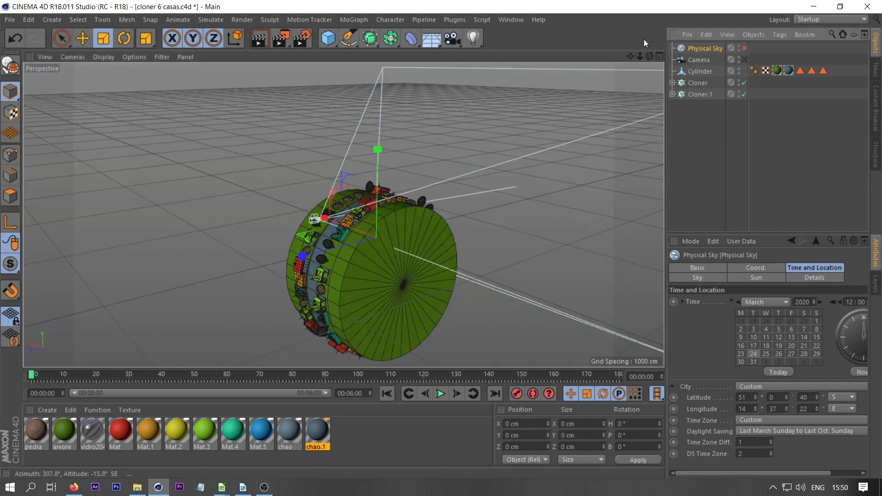
pyautogui.moveTo(629, 57); pyautogui.dragTo(621, 21)
pyautogui.scroll(1, 387, 199)
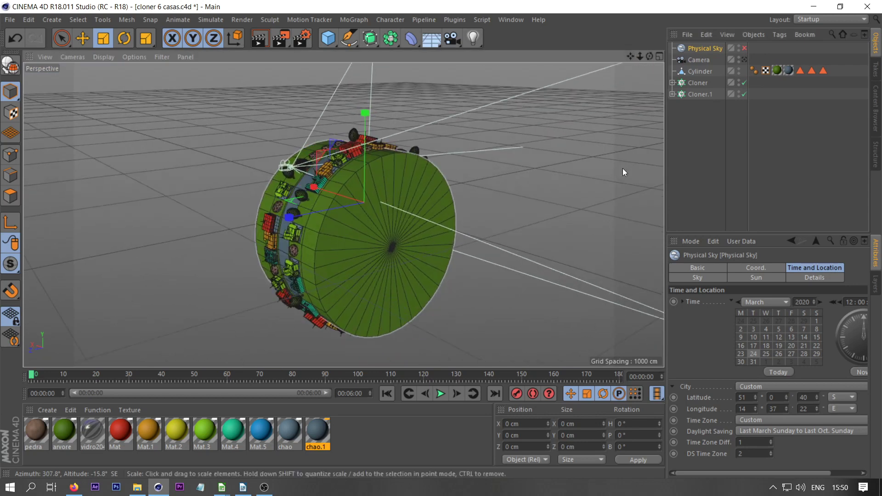
# - Show the Cylinder's coordinates and widen the attributes area so its rotation values are fully readable
pyautogui.click(698, 123)
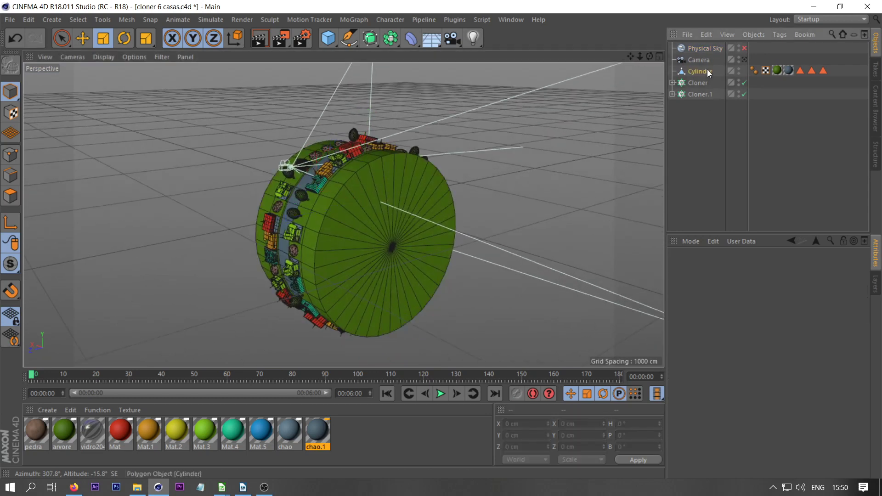
pyautogui.click(707, 70)
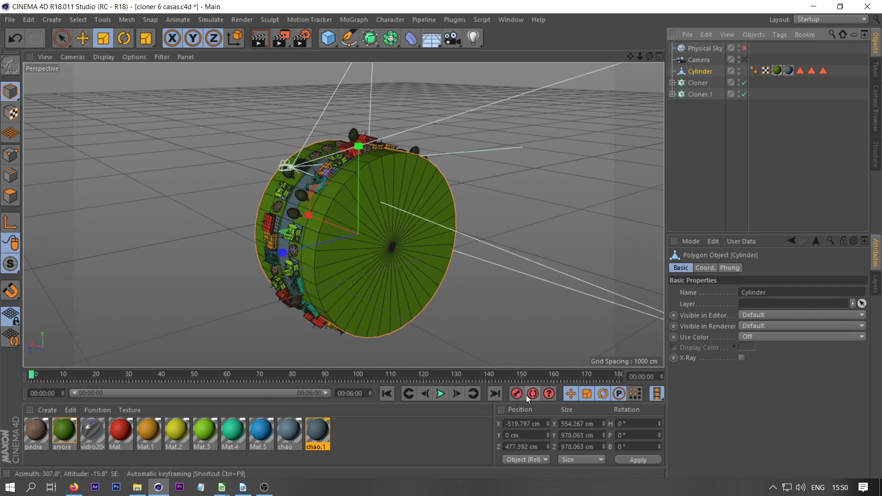
pyautogui.click(704, 267)
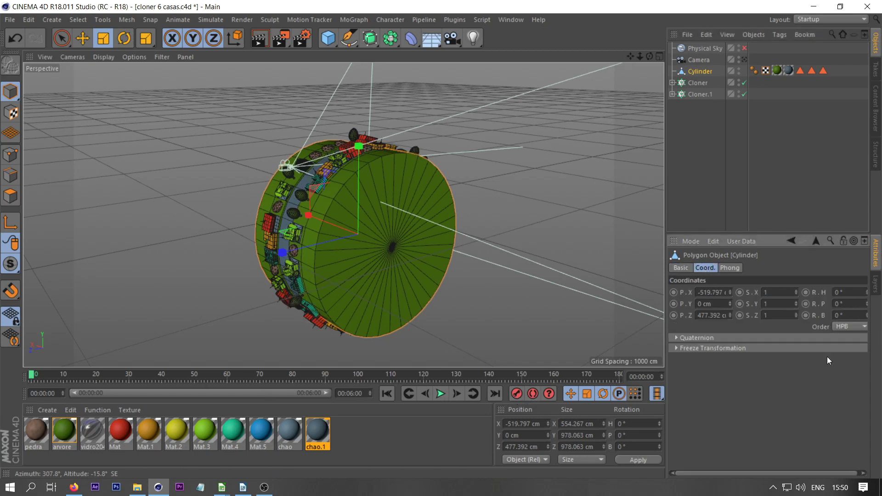
pyautogui.click(128, 37)
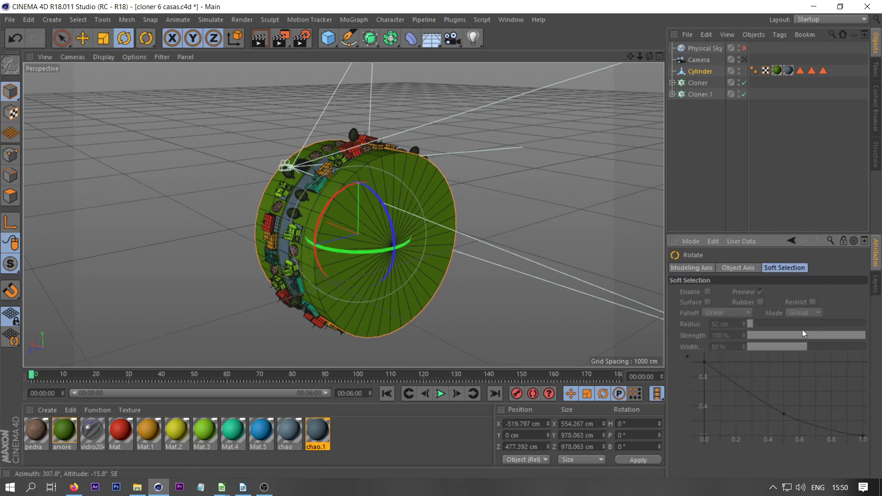
pyautogui.click(702, 70)
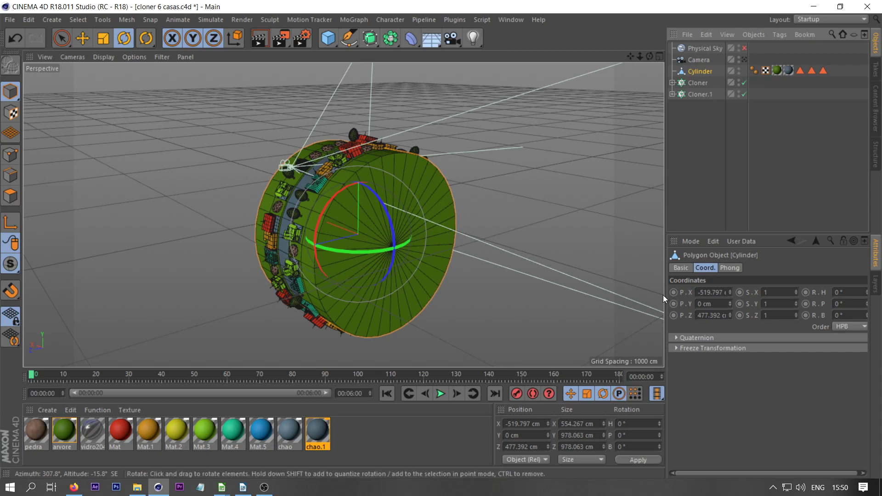
pyautogui.moveTo(664, 295); pyautogui.dragTo(646, 295)
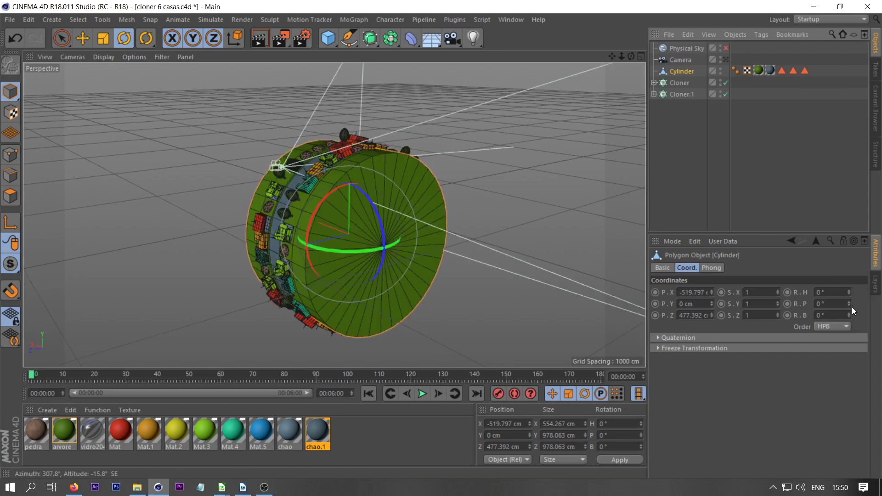
# - Try rotating the Cylinder about 90° in pitch around its axle, and undo that rotation
pyautogui.moveTo(327, 197); pyautogui.dragTo(404, 176)
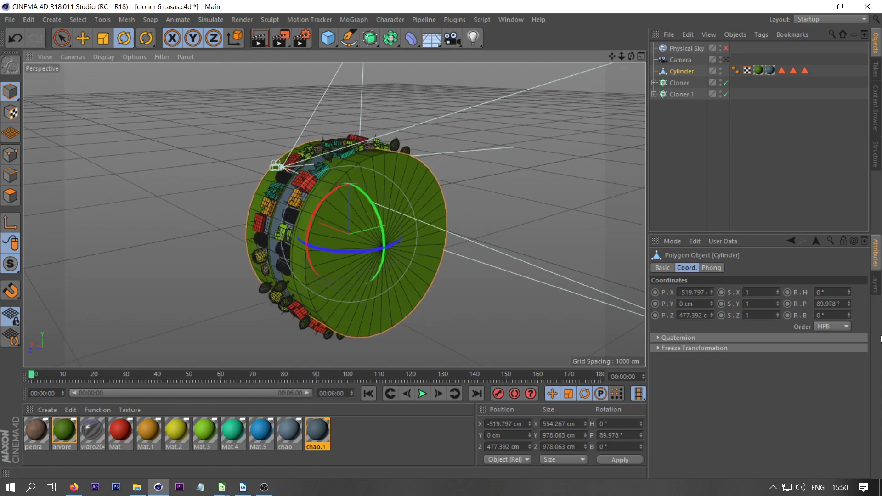
pyautogui.hotkey('ctrl', 'z')
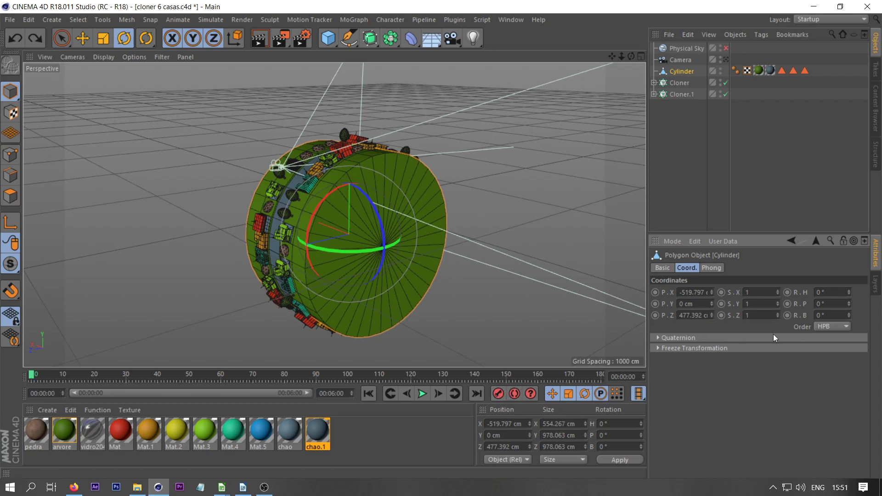
# - Keyframe the Cylinder's pitch rotation at 0° on the first frame and at -180° on the last frame, 00:06:00
pyautogui.keyDown('ctrl'); pyautogui.click(786, 305); pyautogui.keyUp('ctrl')
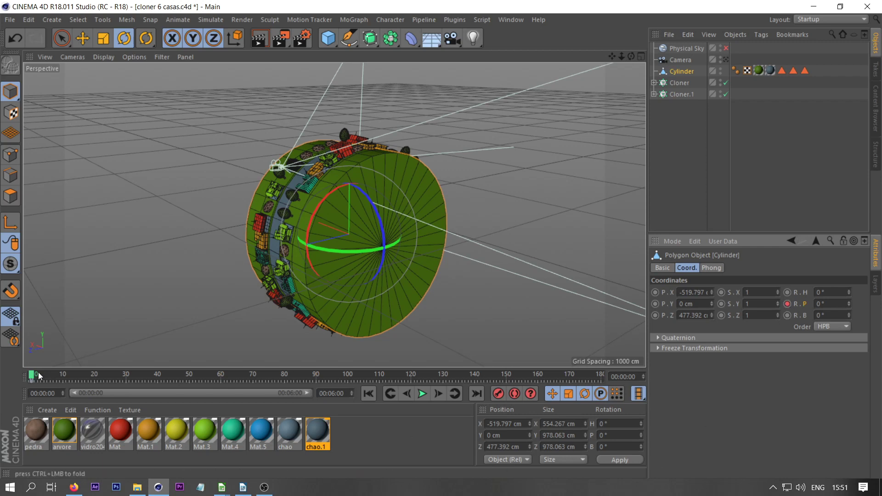
pyautogui.click(477, 394)
pyautogui.moveTo(849, 307); pyautogui.dragTo(849, 344)
pyautogui.click(787, 304)
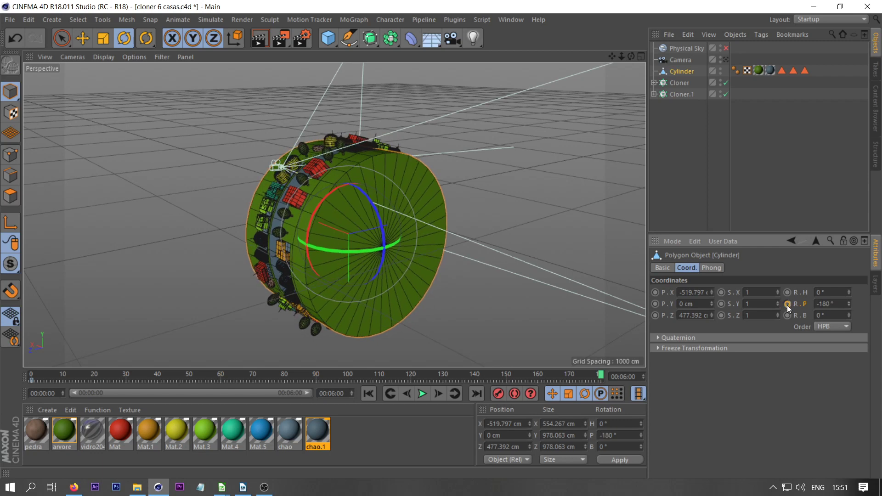
# - Look through the camera and play the animation from the start to check how the city rolls past
pyautogui.click(725, 60)
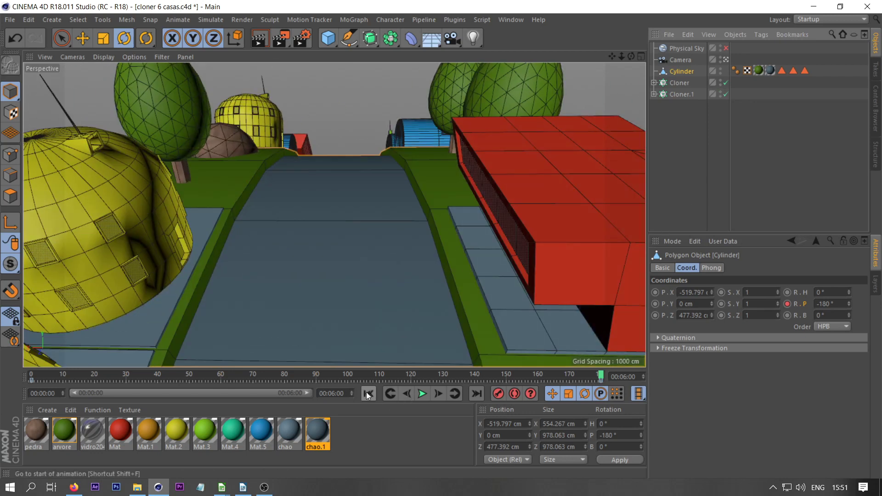
pyautogui.click(368, 394)
pyautogui.click(422, 393)
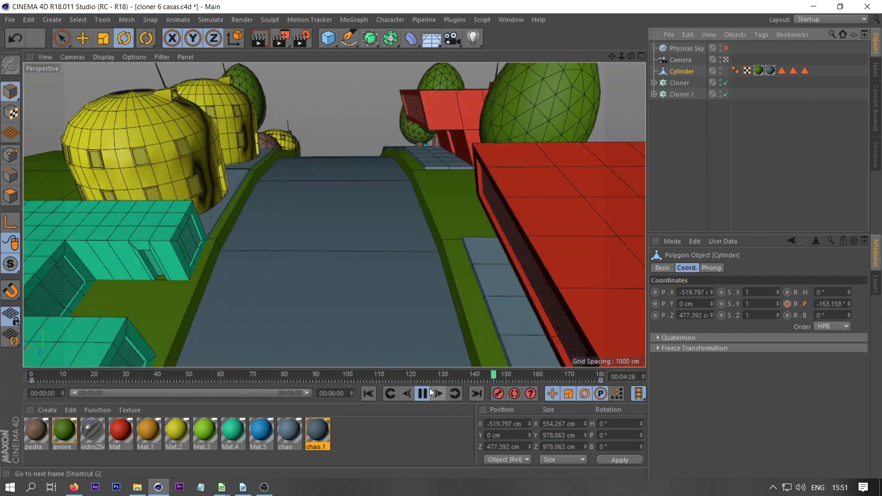
pyautogui.click(423, 393)
pyautogui.click(368, 393)
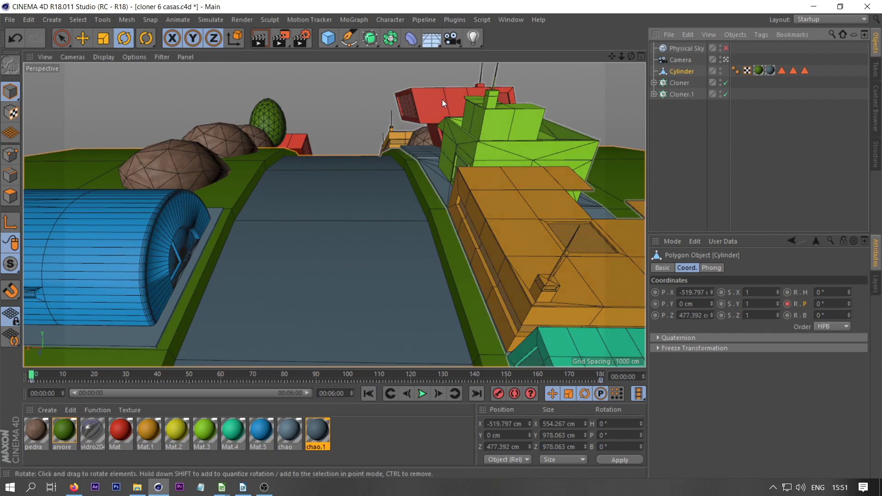
pyautogui.click(423, 393)
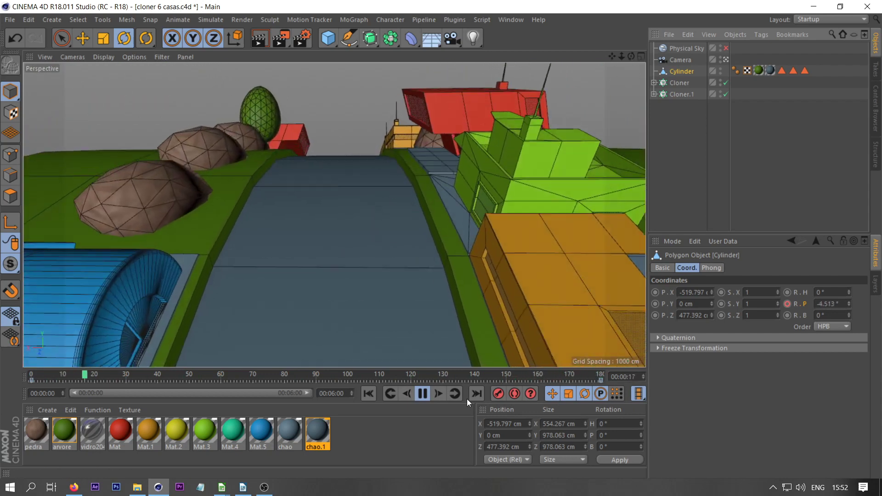
pyautogui.click(422, 394)
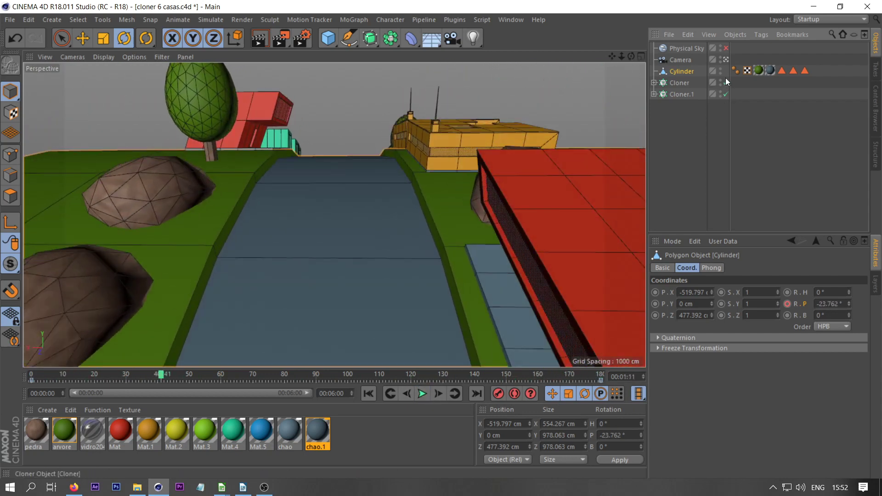
# - Outside the camera view, make the Cylinder's pitch F-curve linear by applying Zero Length (Tangent) to both keys, and close the Timeline
pyautogui.click(726, 60)
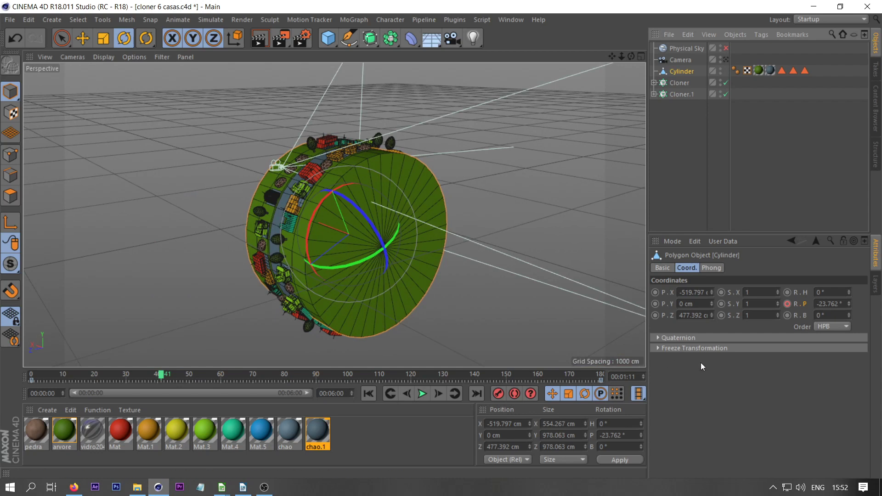
pyautogui.rightClick(806, 304)
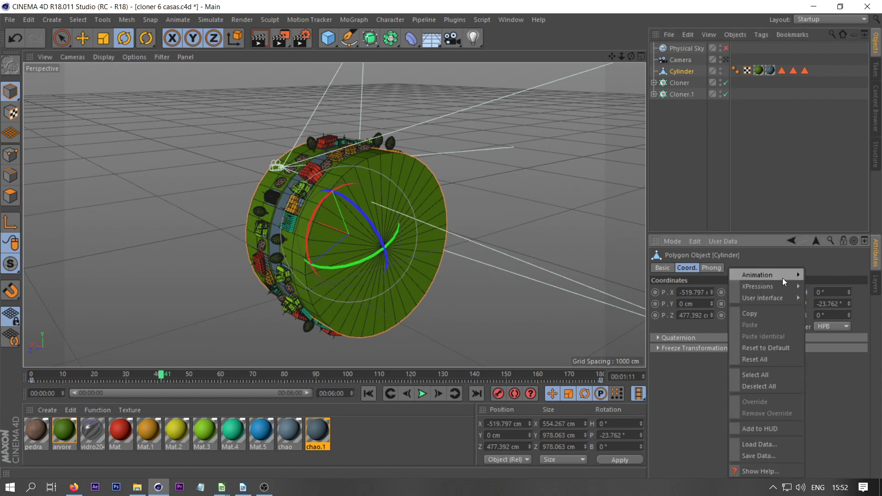
pyautogui.moveTo(770, 275)
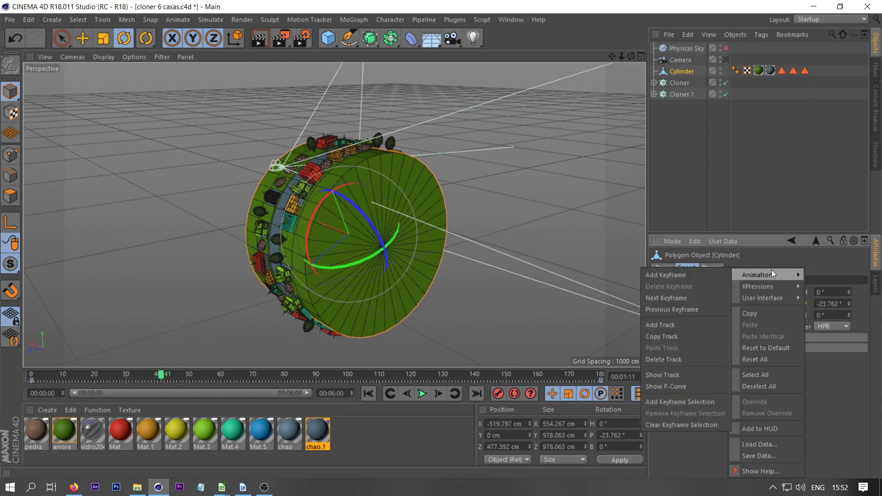
pyautogui.click(704, 387)
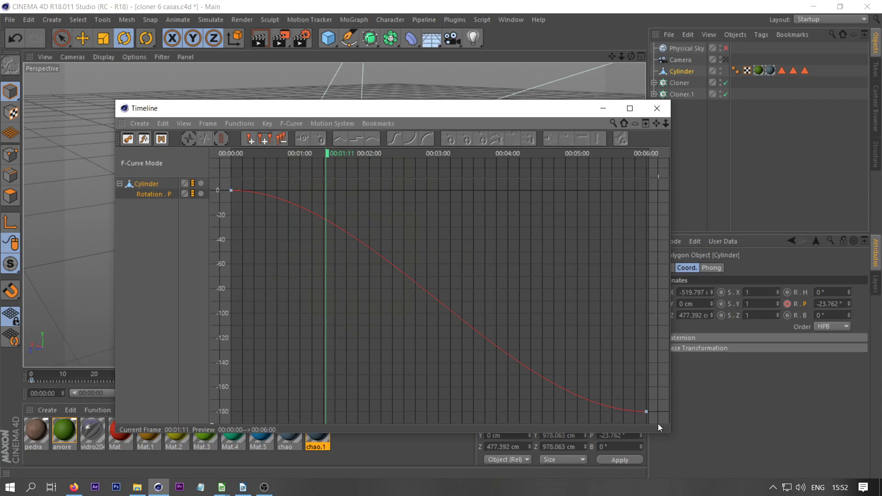
pyautogui.moveTo(655, 420); pyautogui.dragTo(311, 235)
pyautogui.moveTo(239, 185); pyautogui.dragTo(229, 186)
pyautogui.rightClick(423, 236)
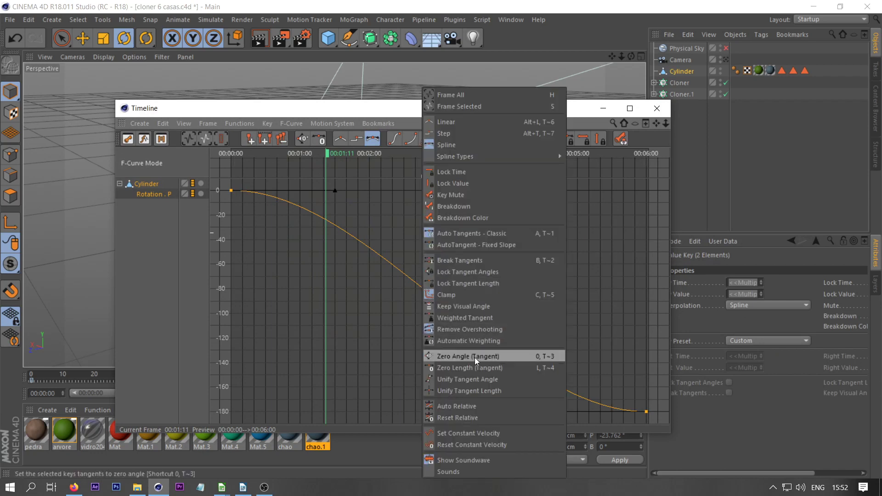
pyautogui.click(484, 366)
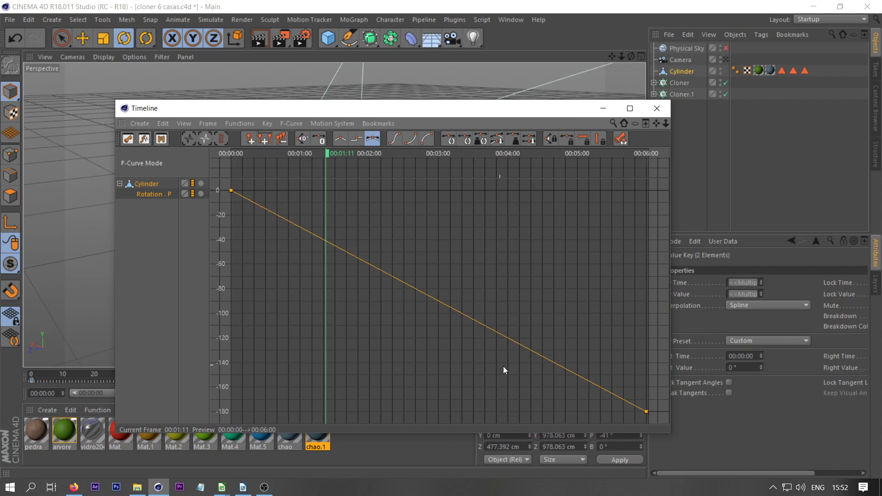
pyautogui.click(657, 108)
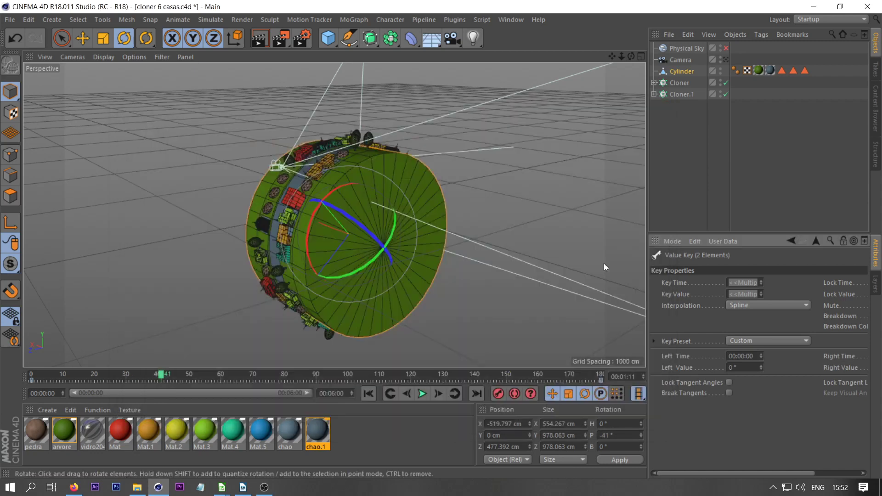
# - Play the animation through the camera, restarting it from the first frame, to check the rotation speed
pyautogui.click(422, 393)
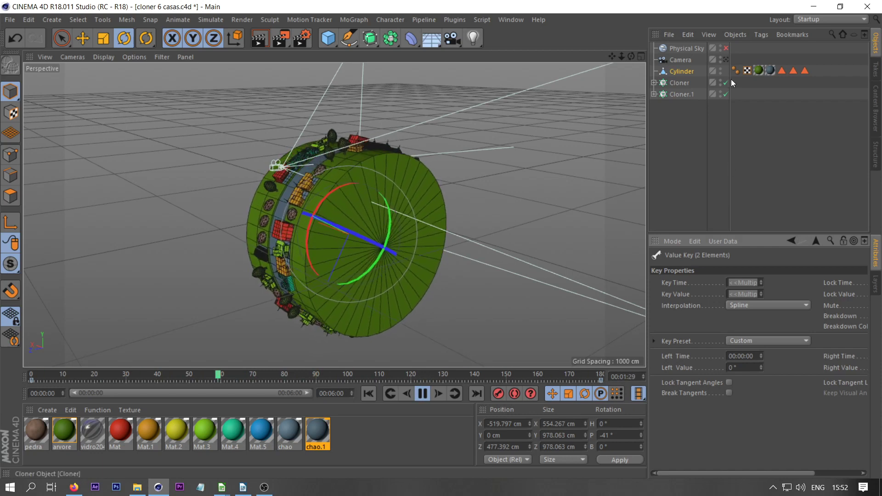
pyautogui.click(726, 58)
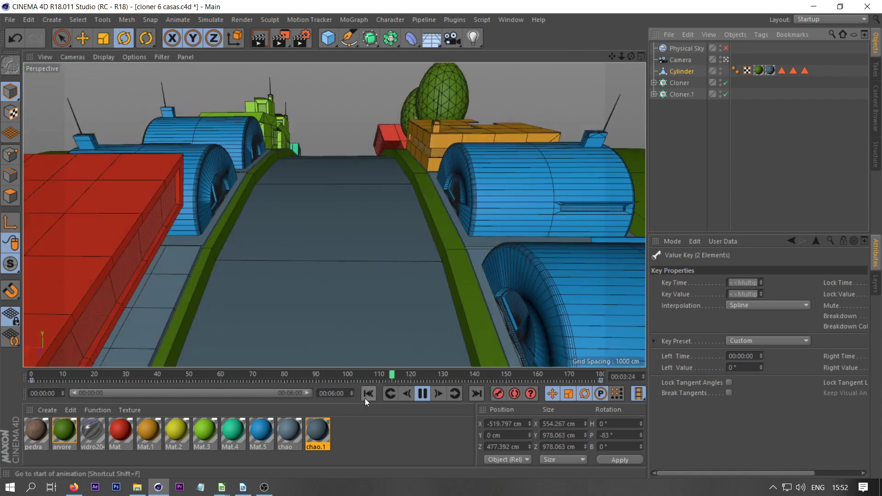
pyautogui.click(366, 398)
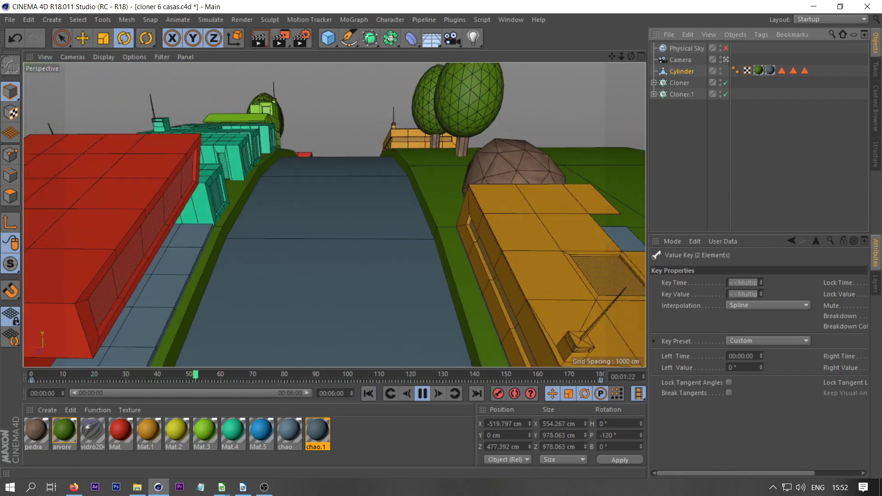